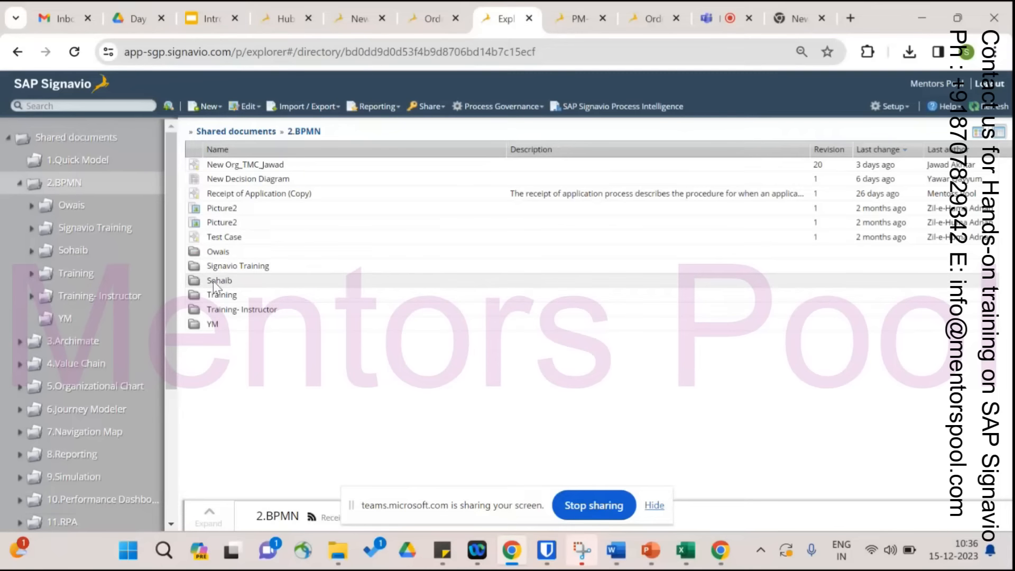
Review the editing options for a subfolder in 2.BPMN and the import and export options with the folder's first diagram selected.
{"action": "left_click", "coordinate": [247, 107]}
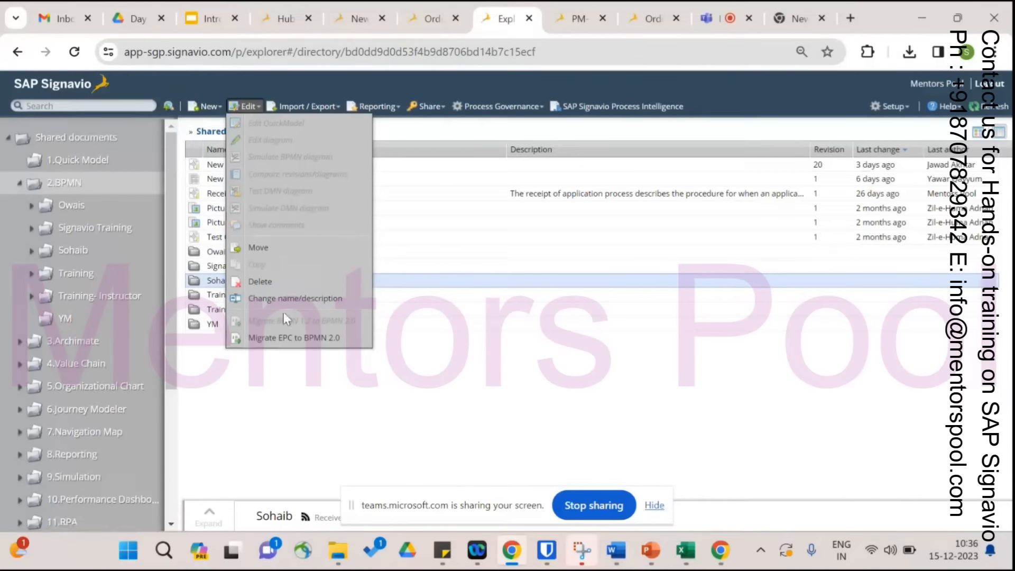
{"action": "left_click", "coordinate": [280, 366]}
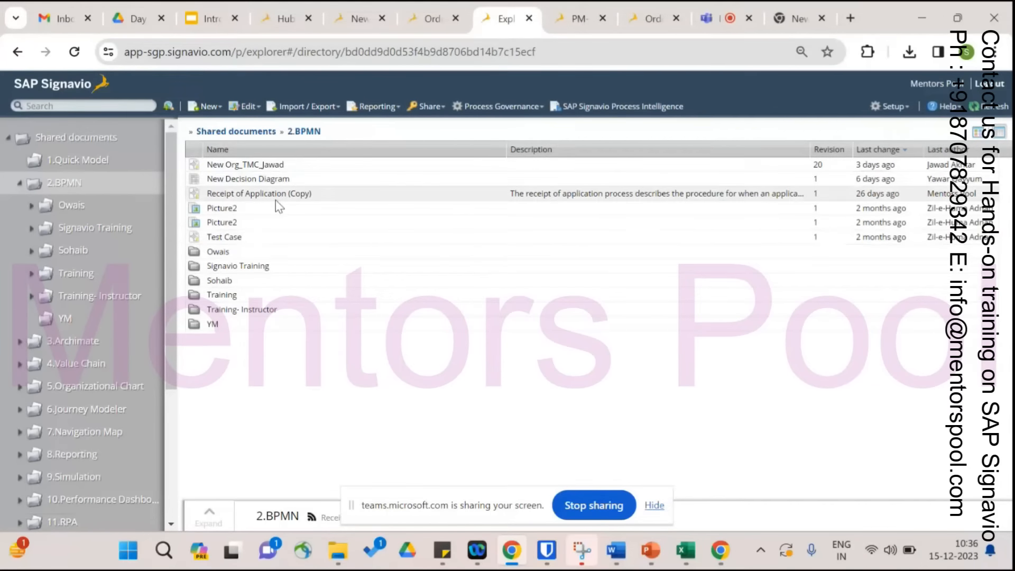
{"action": "left_click", "coordinate": [335, 113]}
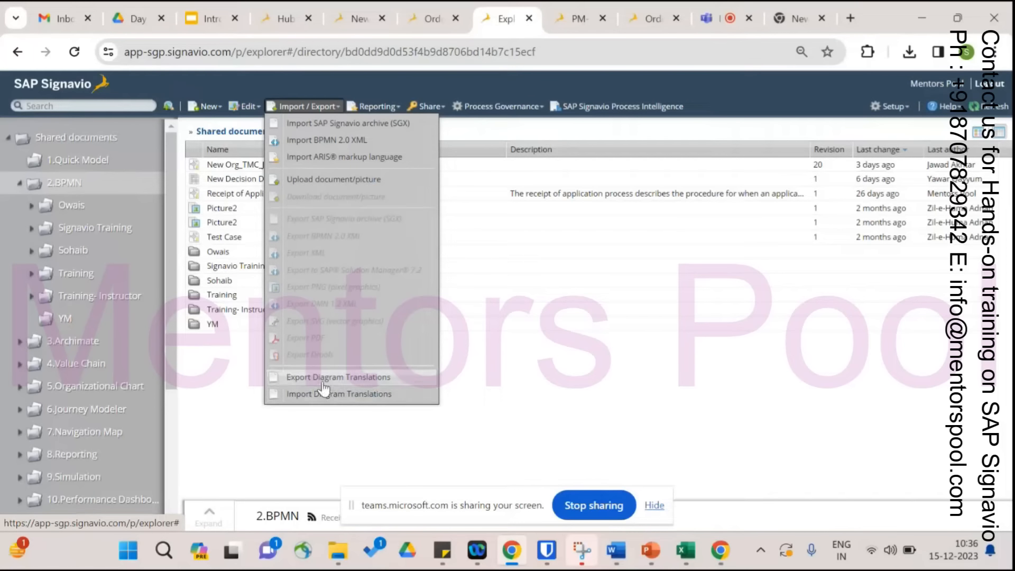
{"action": "left_click", "coordinate": [330, 426]}
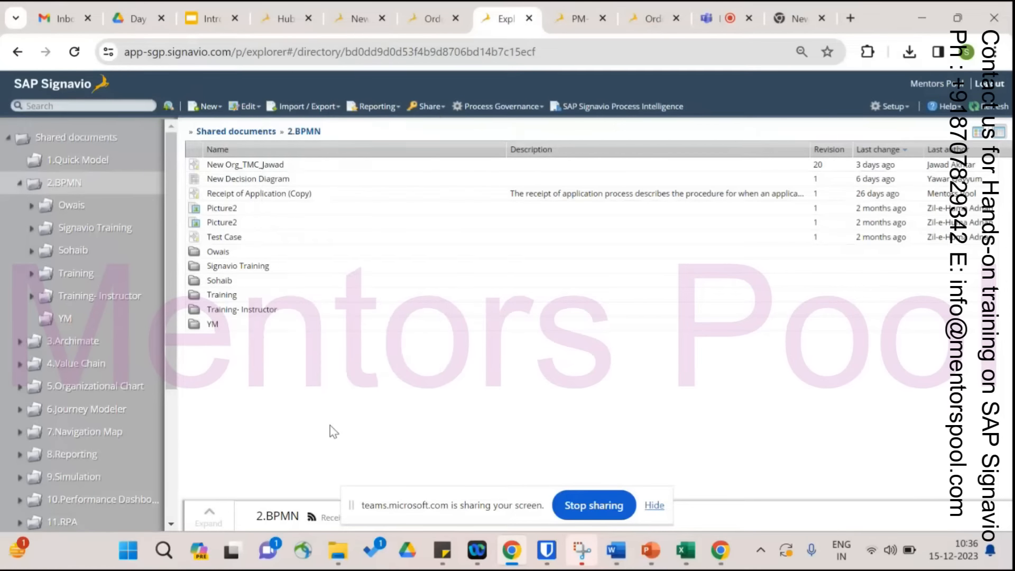
{"action": "left_click", "coordinate": [255, 168]}
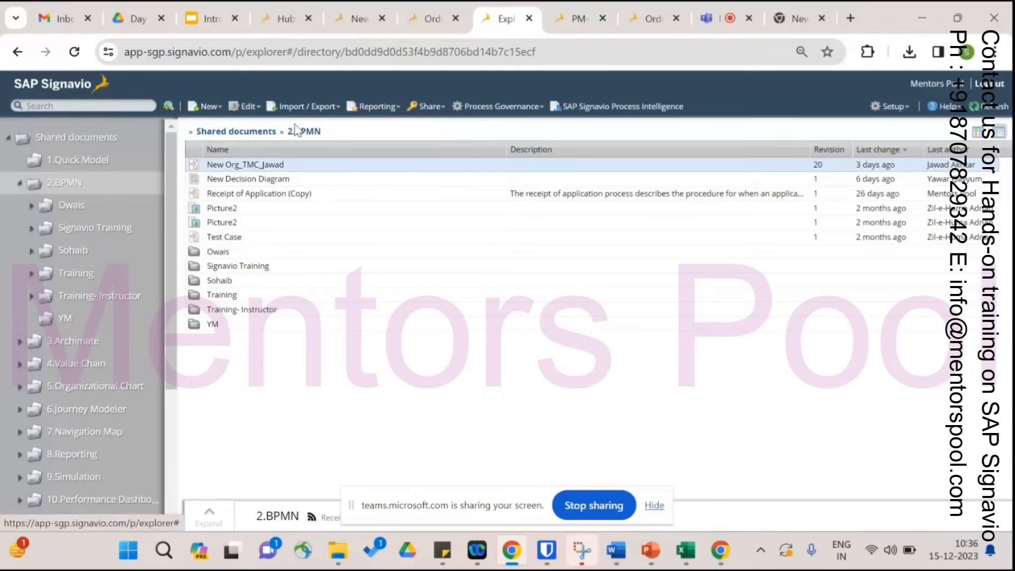
{"action": "left_click", "coordinate": [309, 107]}
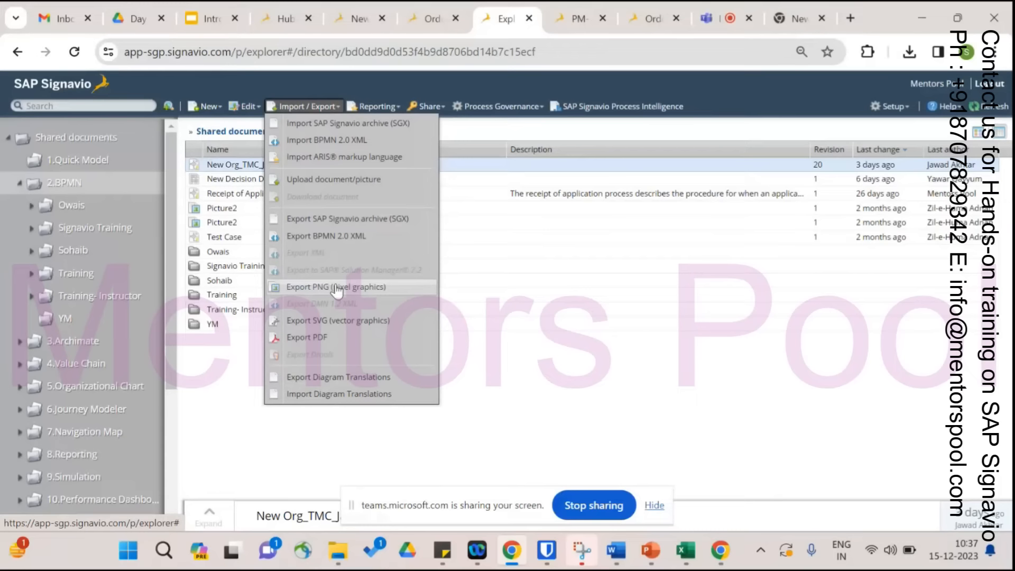
{"action": "left_click", "coordinate": [540, 373]}
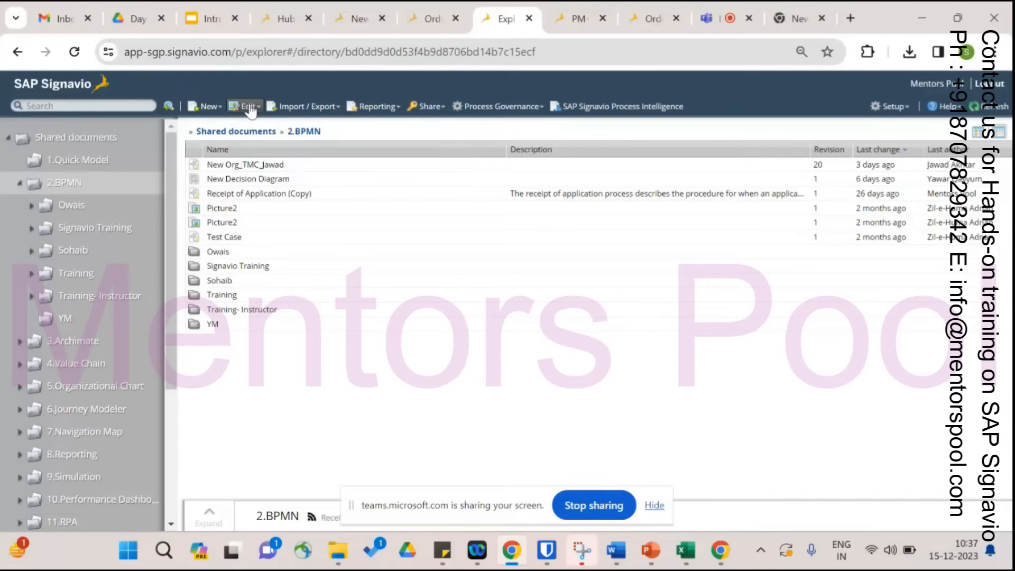
Generate the PDF process documentation for PM-01 with the BPD template and no linked subprocesses.
{"action": "left_click", "coordinate": [720, 551]}
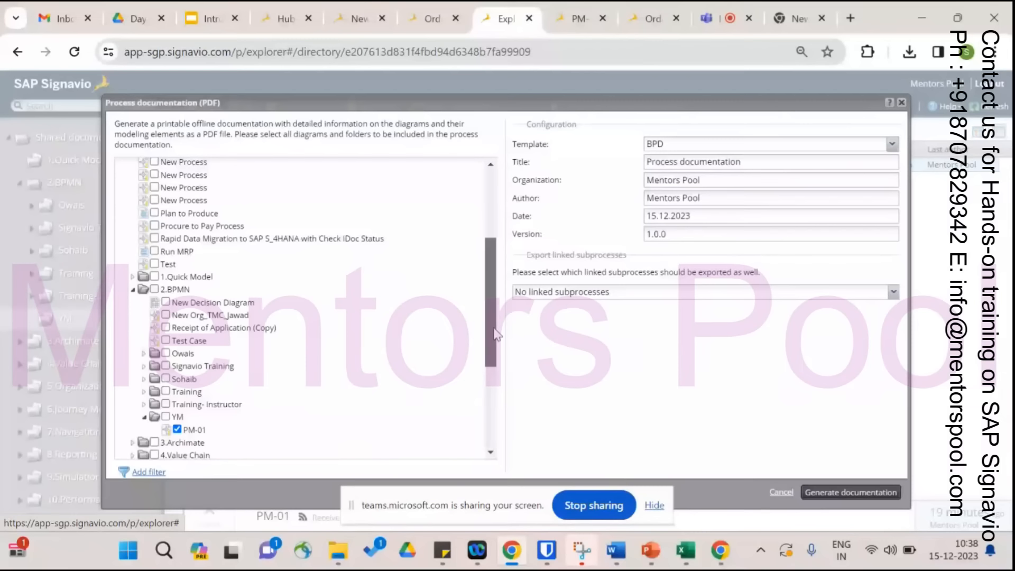
{"action": "left_click_drag", "start_coordinate": [495, 333], "coordinate": [646, 409]}
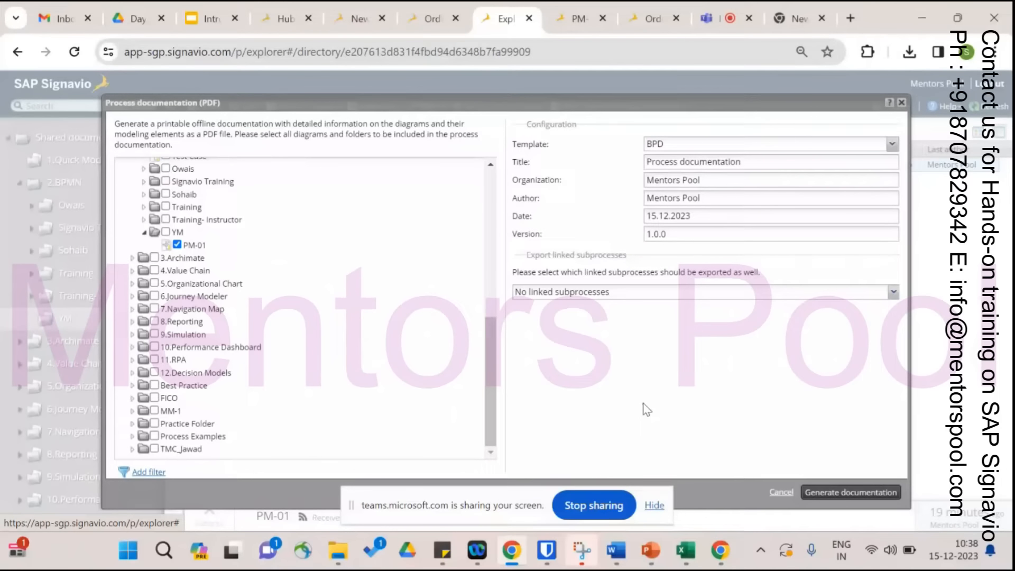
{"action": "left_click", "coordinate": [818, 493]}
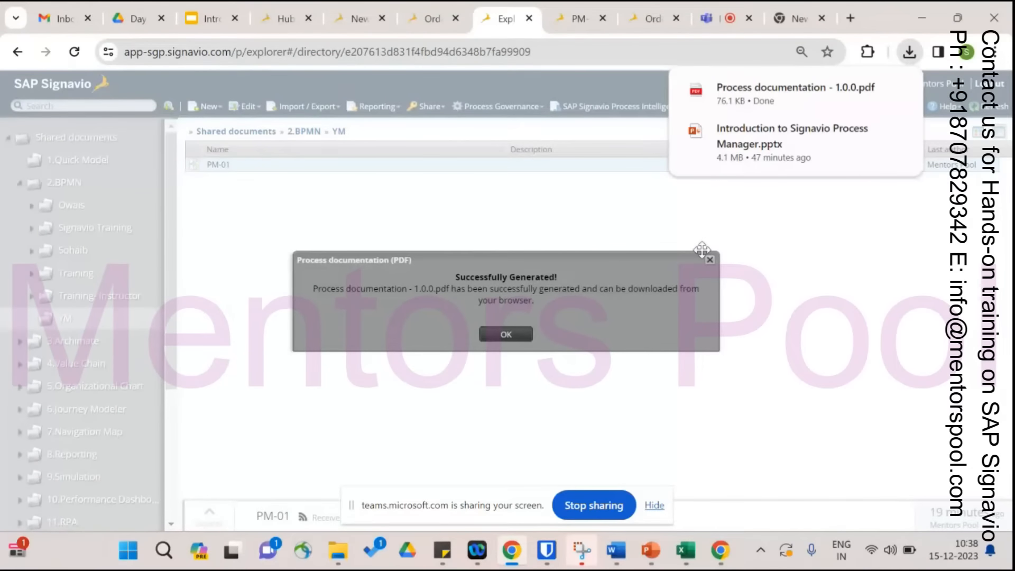
Open the downloaded Process documentation - 1.0.0.pdf and look through its cover, table of contents, process flow and reports pages.
{"action": "left_click", "coordinate": [752, 95]}
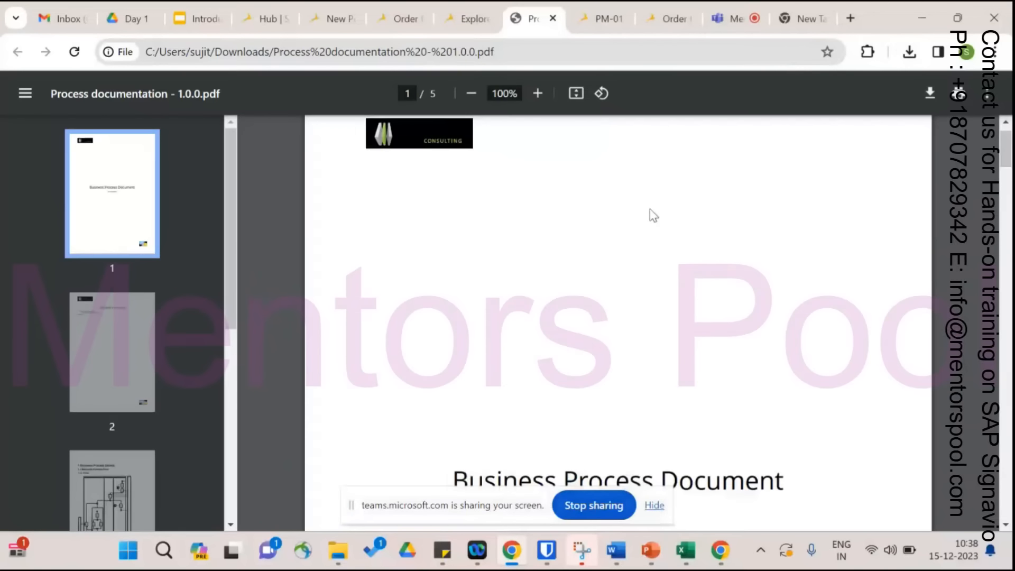
{"action": "scroll", "coordinate": [654, 216], "scroll_direction": "down", "scroll_amount": 1}
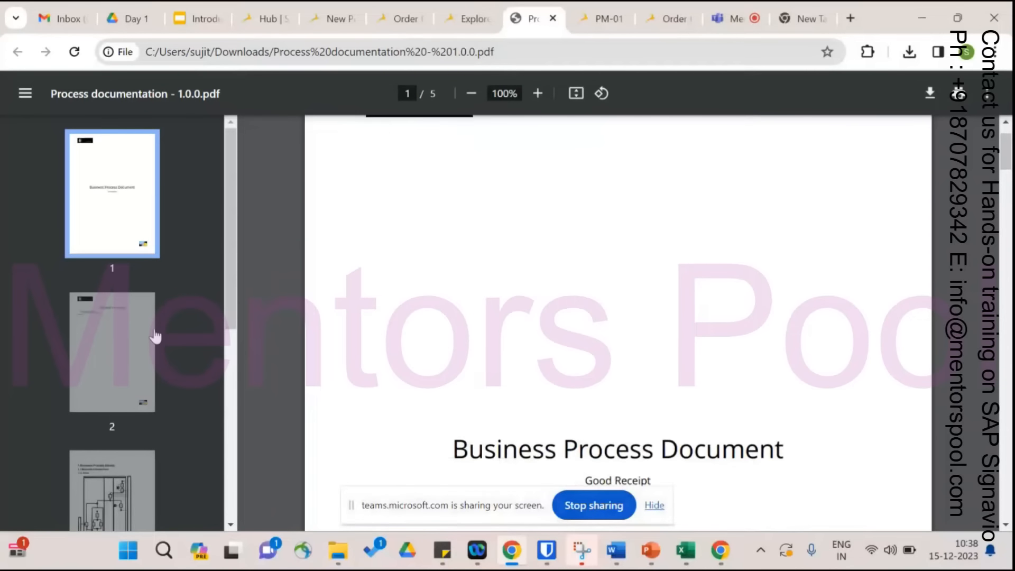
{"action": "left_click", "coordinate": [155, 336]}
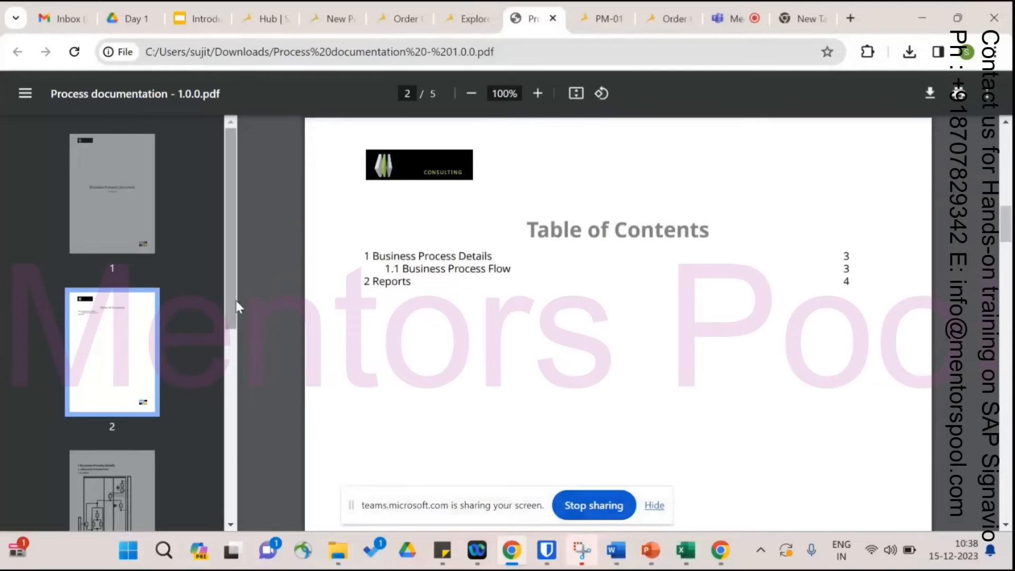
{"action": "left_click_drag", "start_coordinate": [236, 331], "coordinate": [233, 448]}
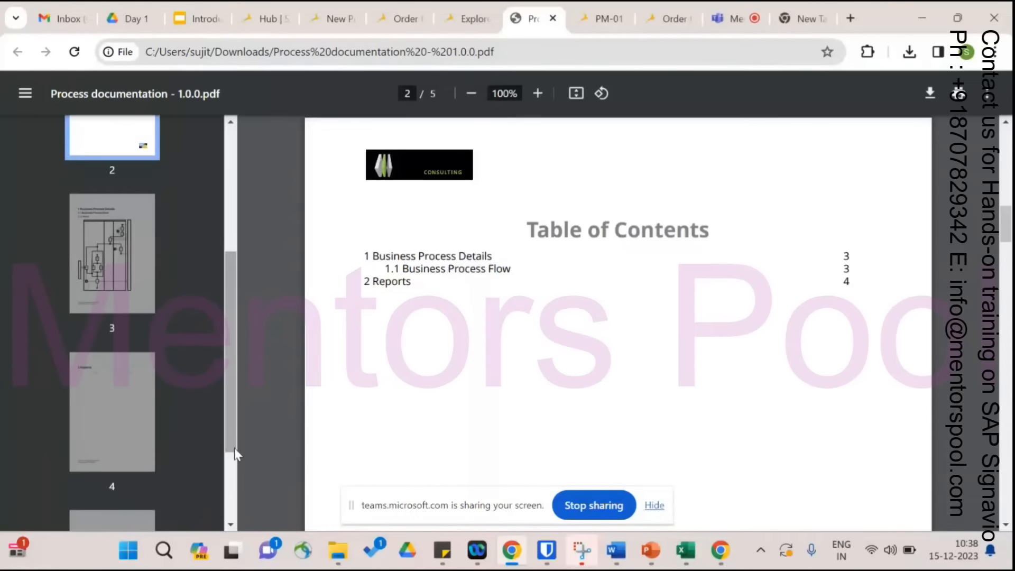
{"action": "left_click", "coordinate": [97, 282]}
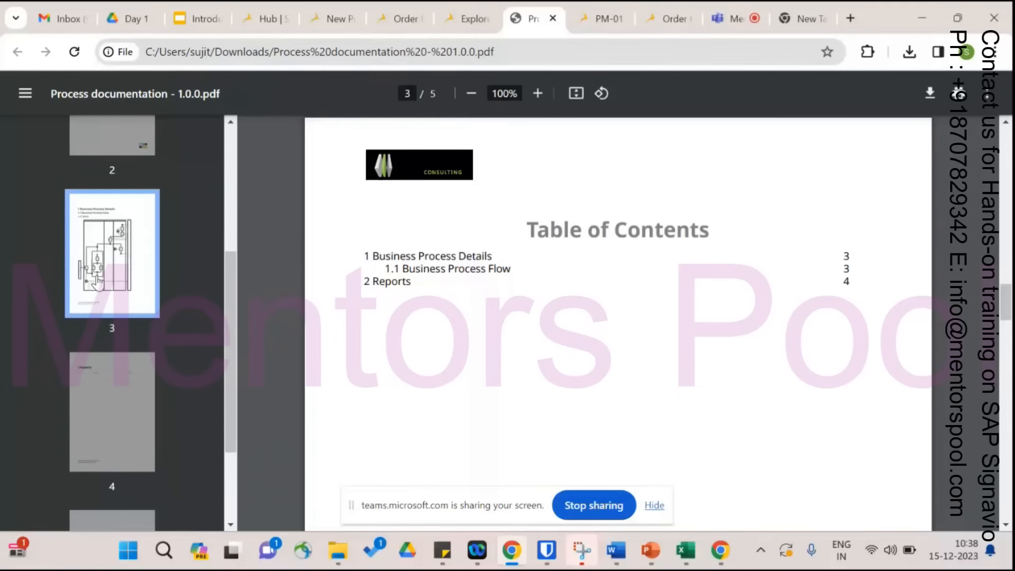
{"action": "left_click", "coordinate": [112, 391]}
{"action": "left_click_drag", "start_coordinate": [229, 366], "coordinate": [236, 455]}
{"action": "left_click", "coordinate": [96, 437]}
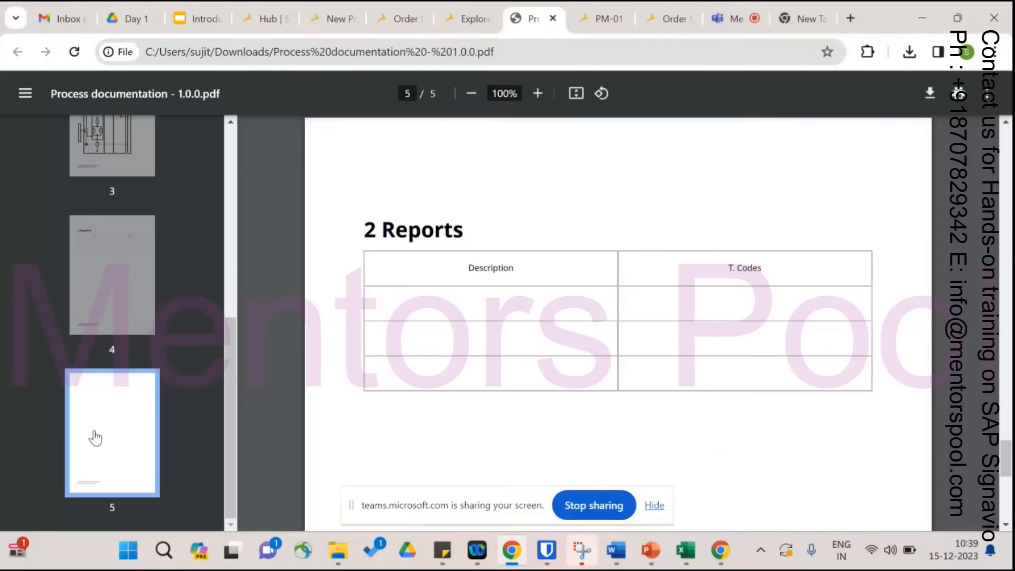
{"action": "left_click_drag", "start_coordinate": [223, 369], "coordinate": [226, 150]}
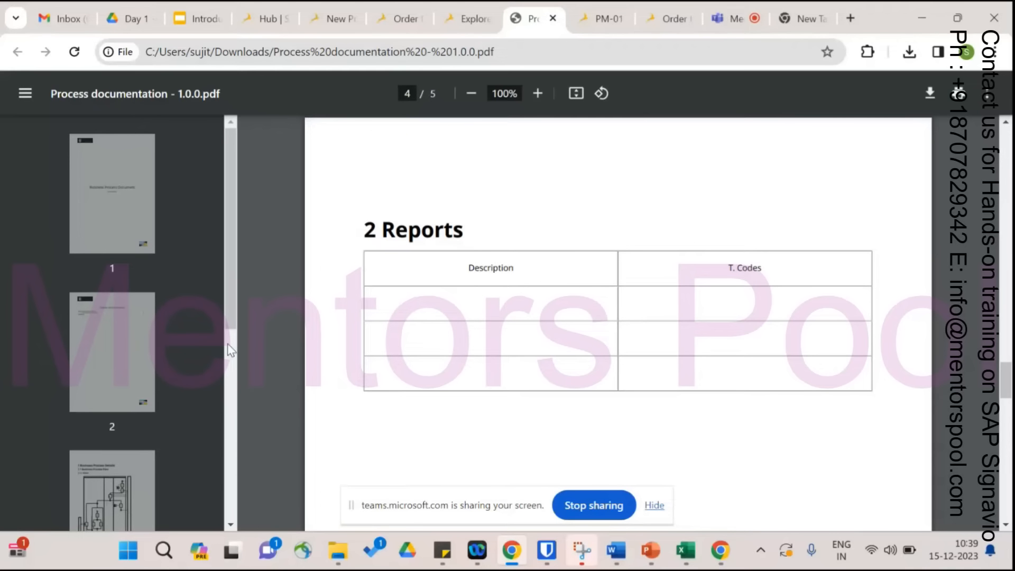
{"action": "mouse_move", "coordinate": [229, 283]}
{"action": "left_mouse_down"}
{"action": "mouse_move", "coordinate": [237, 478]}
{"action": "mouse_move", "coordinate": [244, 293]}
{"action": "left_mouse_up"}
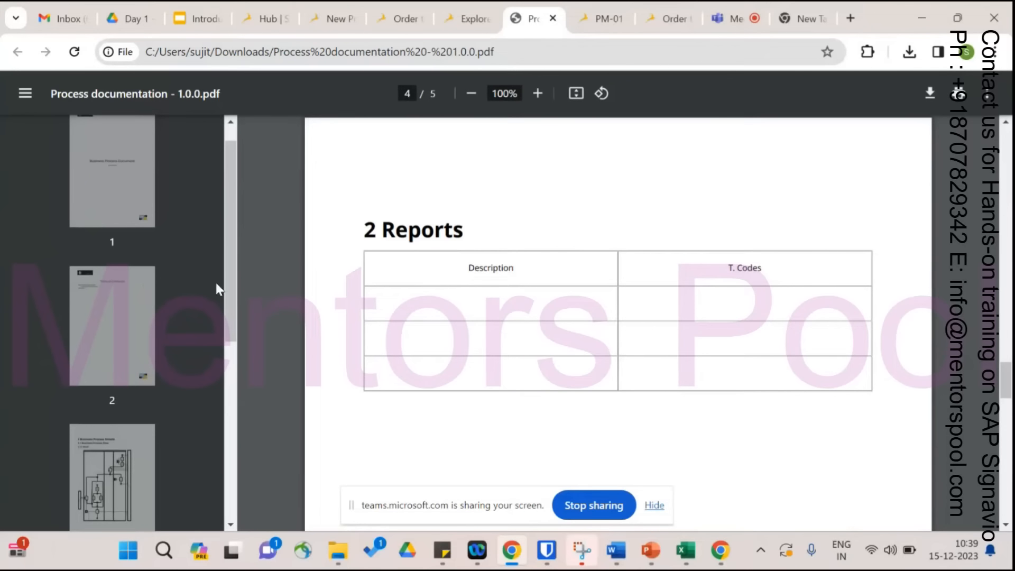
{"action": "right_click", "coordinate": [228, 371]}
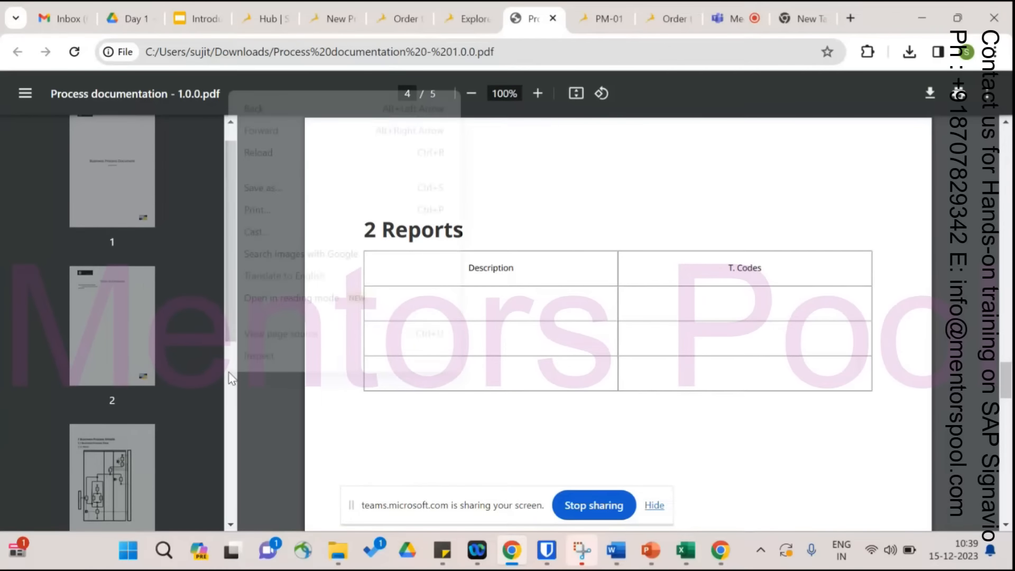
{"action": "left_click", "coordinate": [196, 368]}
{"action": "mouse_move", "coordinate": [230, 311]}
{"action": "left_mouse_down"}
{"action": "mouse_move", "coordinate": [229, 431]}
{"action": "mouse_move", "coordinate": [236, 330]}
{"action": "left_mouse_up"}
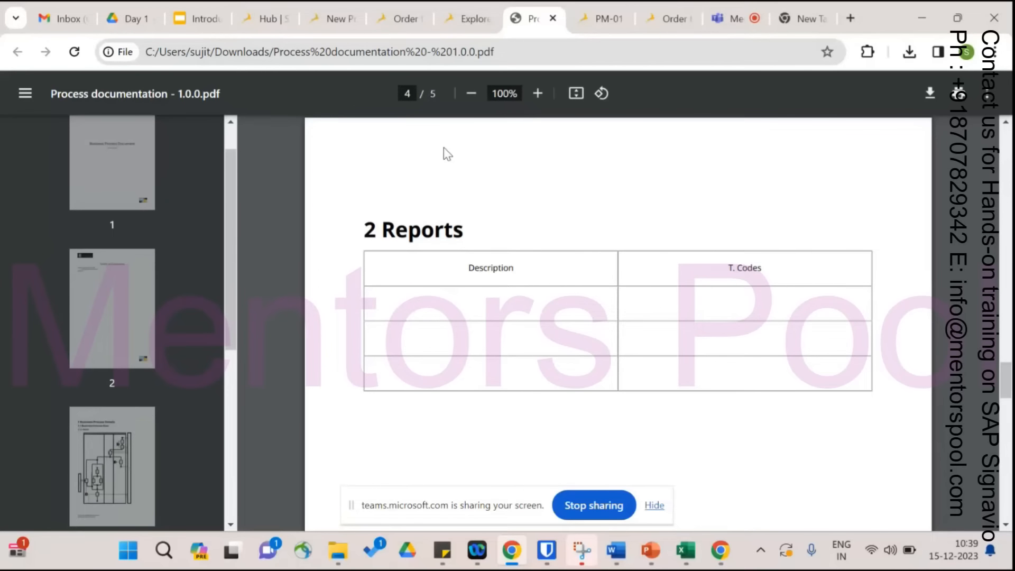
Return to the Signavio explorer and dismiss the PDF generation message.
{"action": "left_click", "coordinate": [481, 21]}
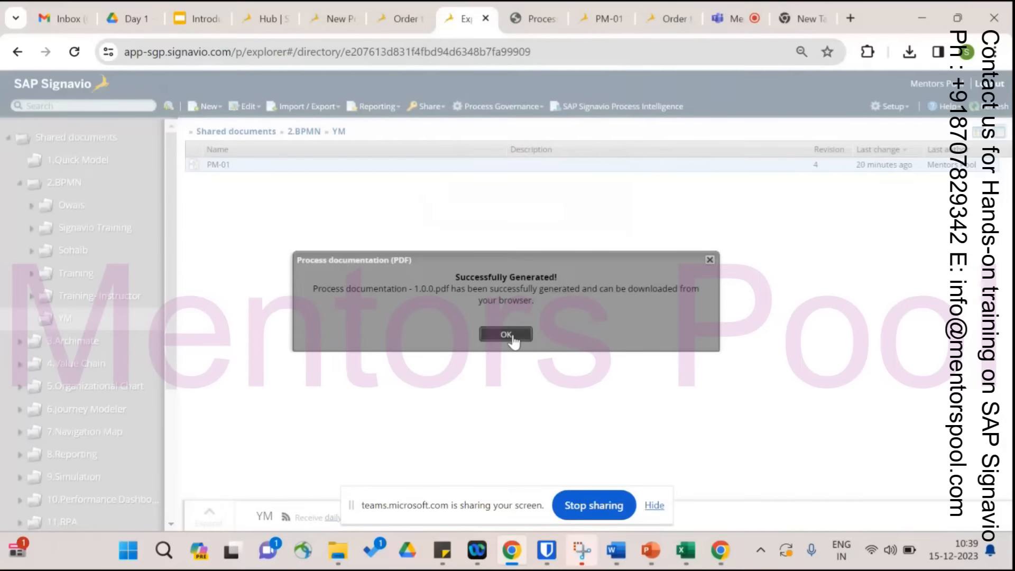
{"action": "left_click", "coordinate": [506, 335]}
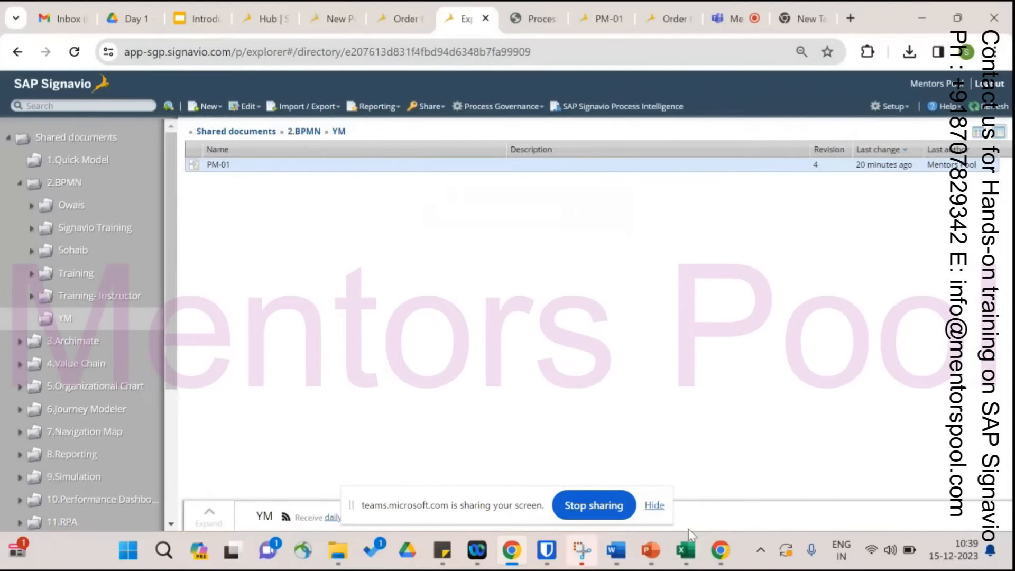
{"action": "left_click", "coordinate": [656, 561]}
{"action": "left_click", "coordinate": [480, 334]}
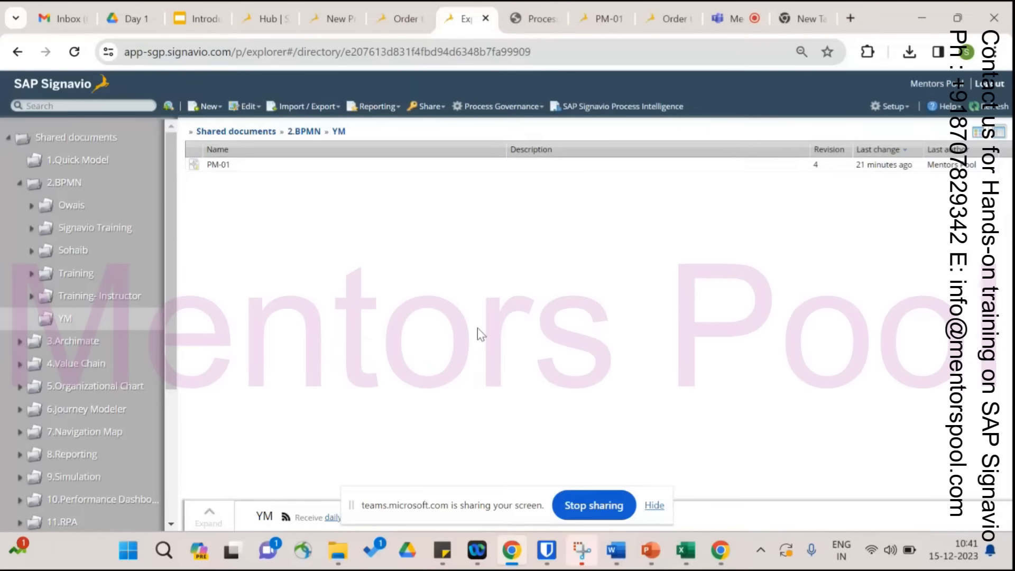
Start a process cost analysis report from PM-01 and add J45 - Procurement of Direct Materials to the selection.
{"action": "left_click", "coordinate": [233, 164]}
{"action": "left_click", "coordinate": [377, 106]}
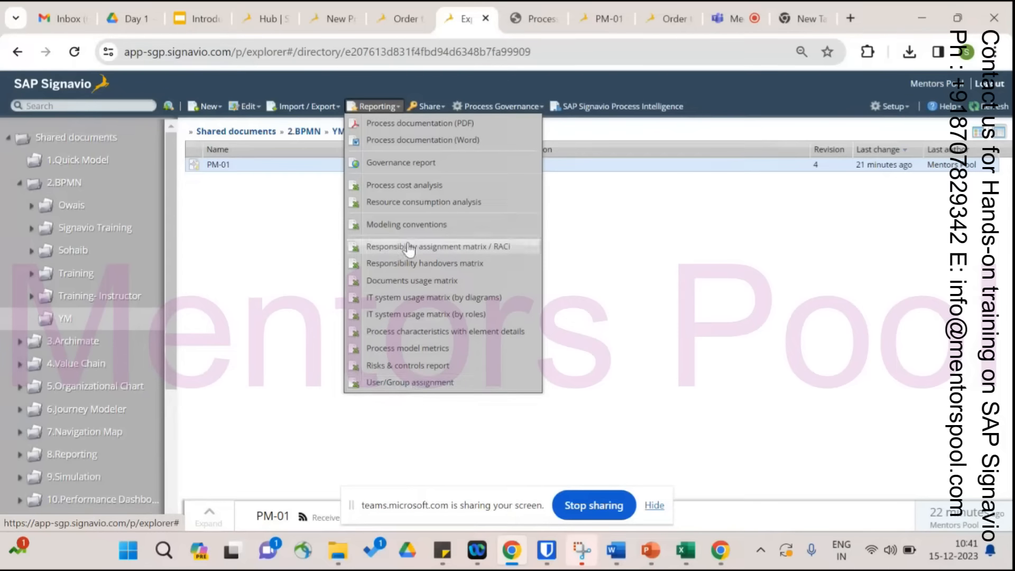
{"action": "left_click", "coordinate": [404, 186]}
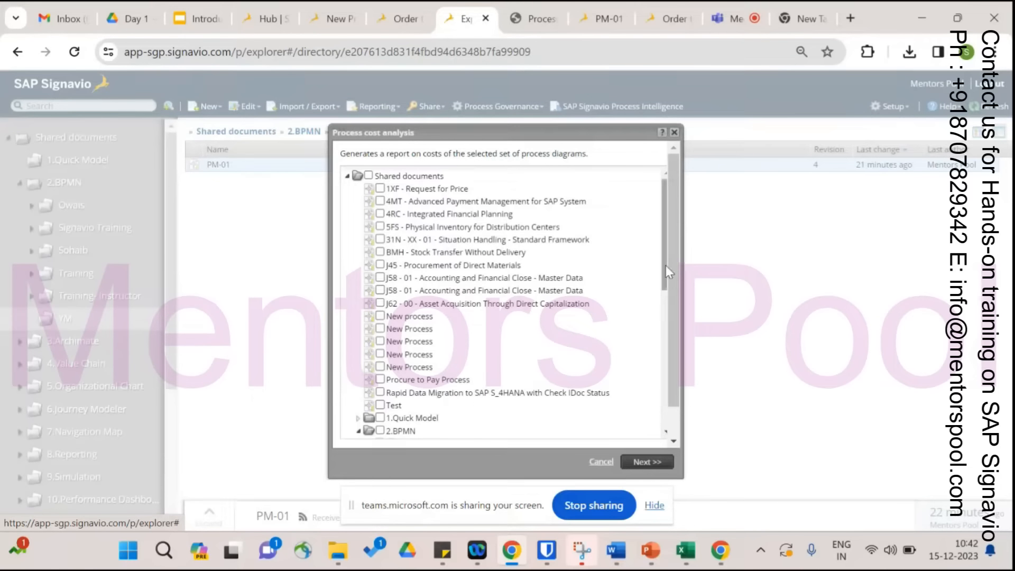
{"action": "scroll", "coordinate": [672, 318], "scroll_direction": "down", "scroll_amount": 1}
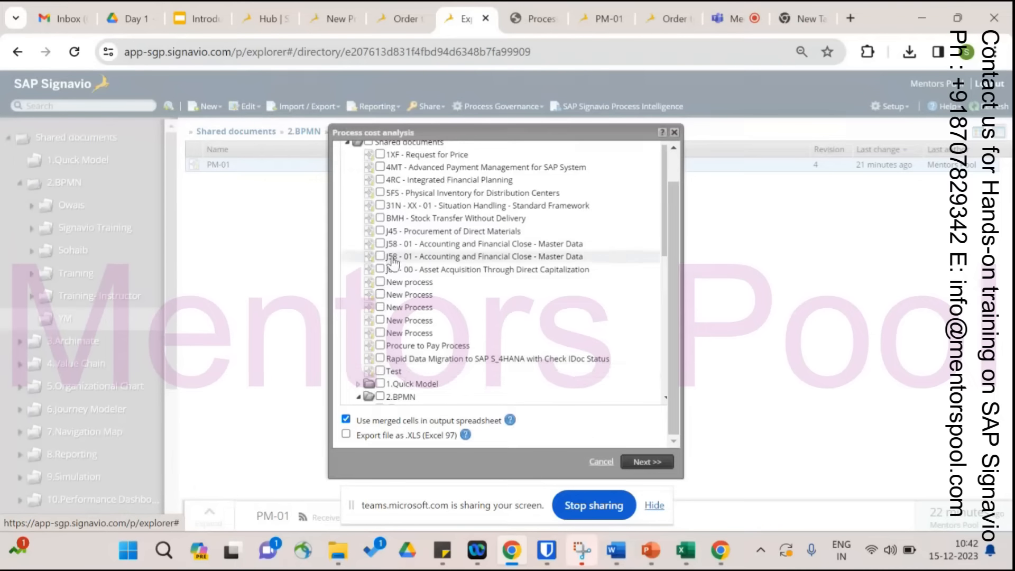
{"action": "left_click", "coordinate": [381, 232]}
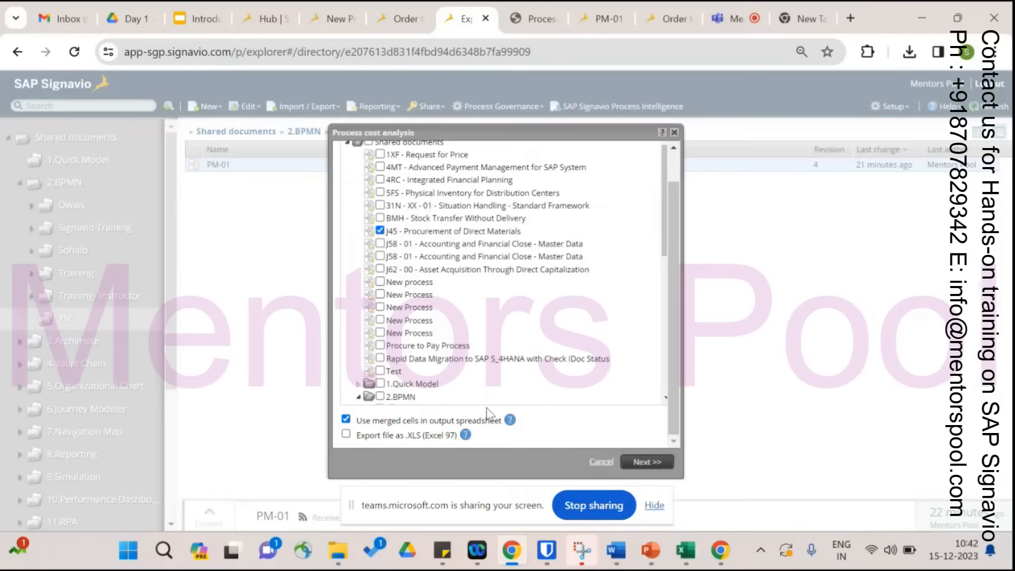
Exclude PM-01 in the YM folder from the cost analysis diagram selection.
{"action": "left_click_drag", "start_coordinate": [663, 243], "coordinate": [677, 363]}
{"action": "scroll", "coordinate": [618, 375], "scroll_direction": "down", "scroll_amount": 2}
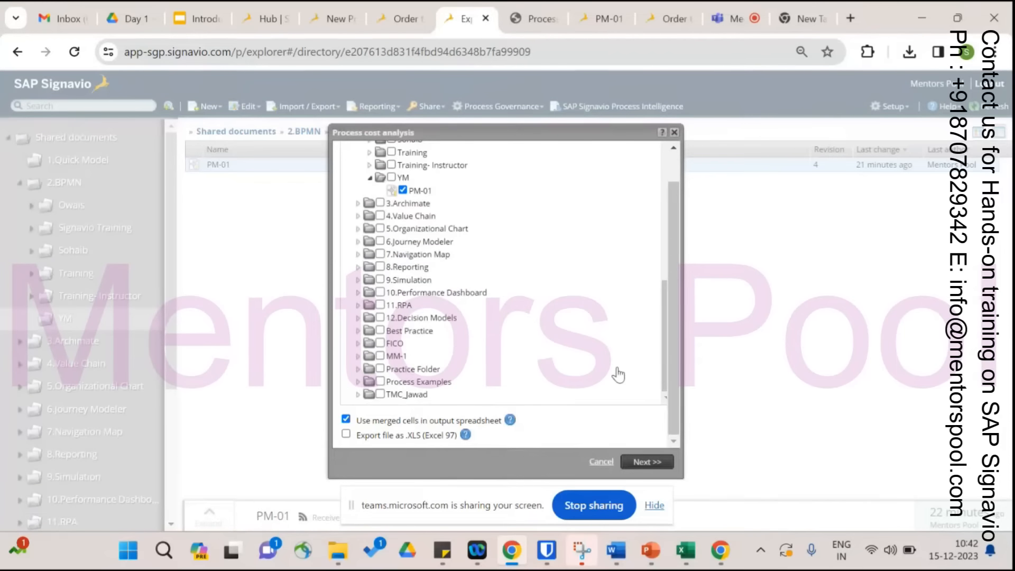
{"action": "left_click", "coordinate": [403, 191]}
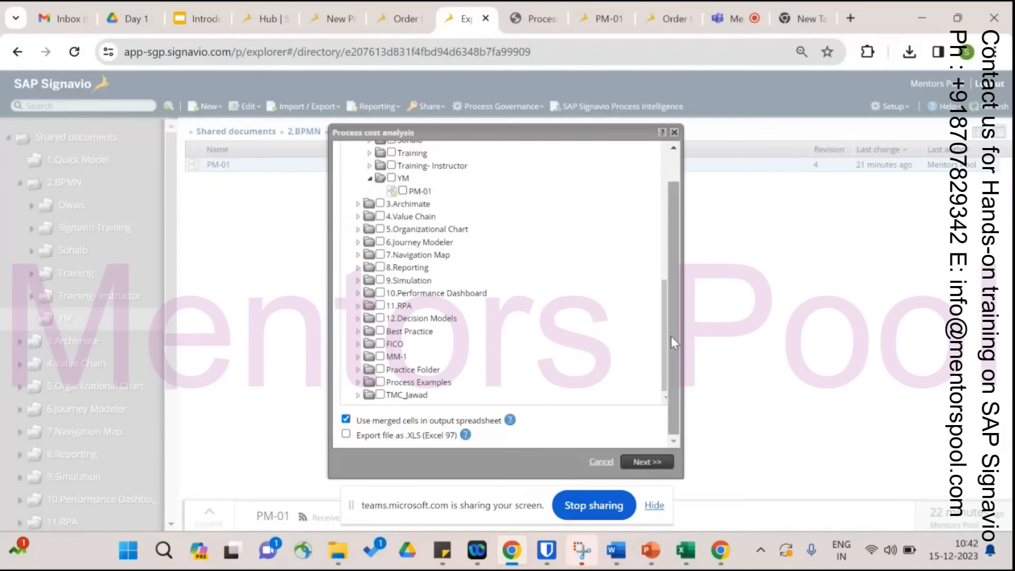
{"action": "left_click_drag", "start_coordinate": [664, 335], "coordinate": [657, 215]}
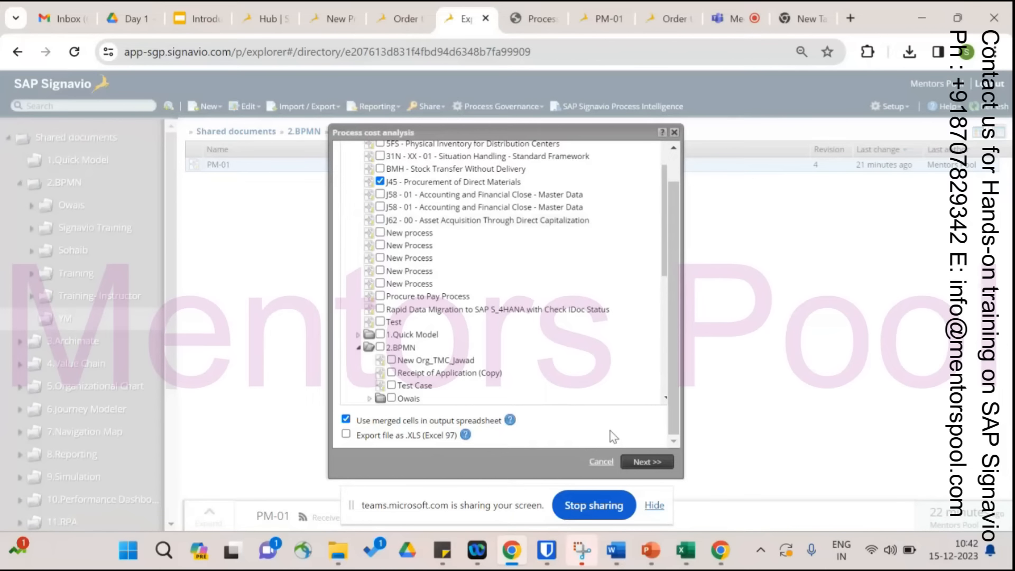
Run the calculation in Process cost analysis mode, excluding subprocesses, and view the downloaded costmode-analysis-report in Excel.
{"action": "left_click", "coordinate": [661, 462]}
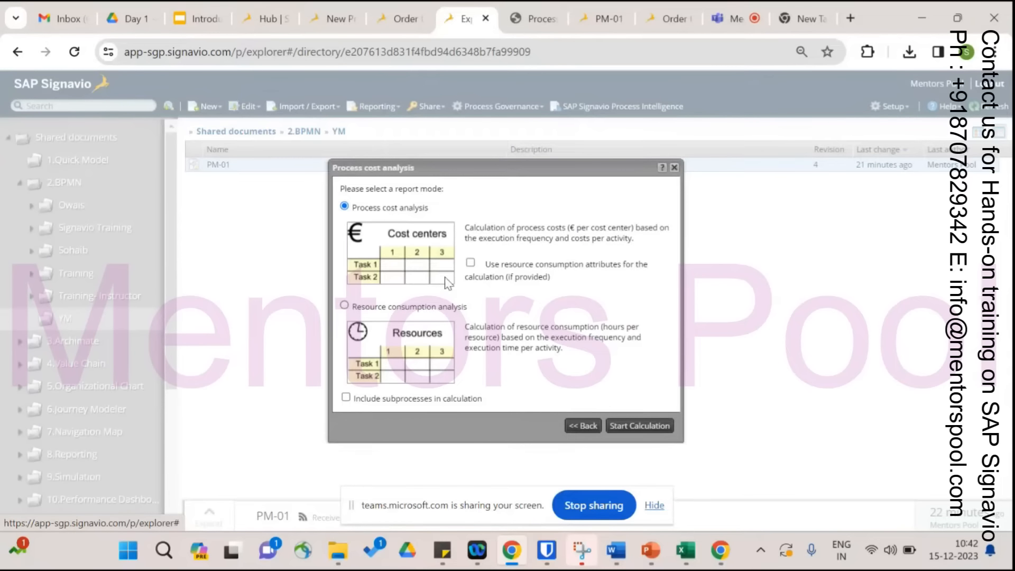
{"action": "left_click", "coordinate": [636, 426]}
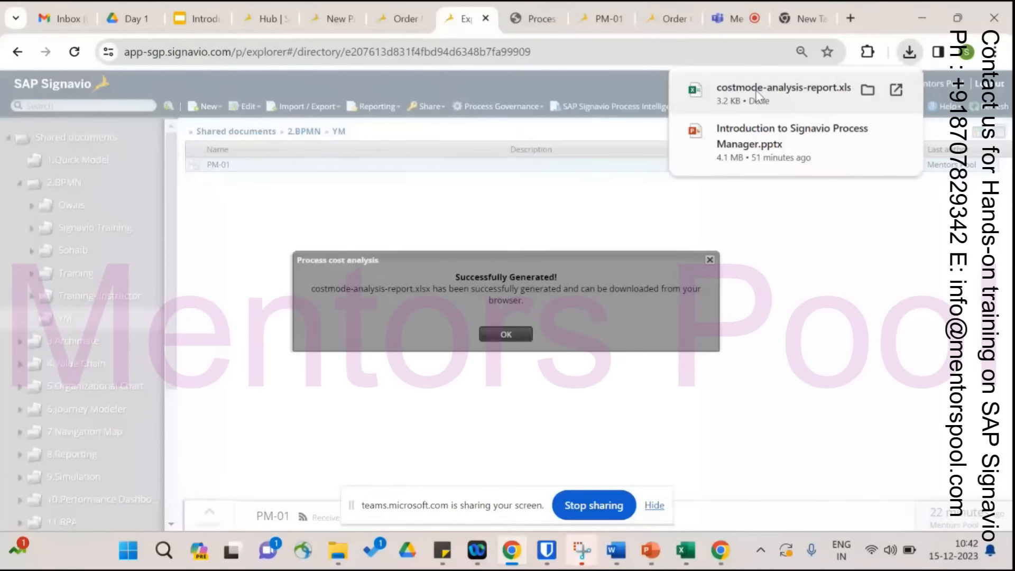
{"action": "left_click", "coordinate": [757, 95]}
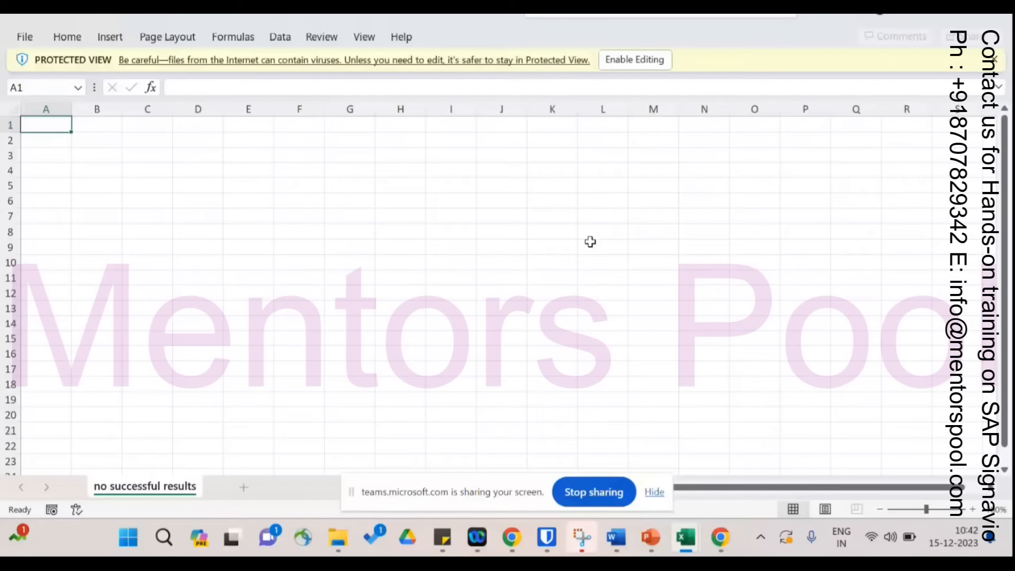
{"action": "left_click", "coordinate": [928, 17]}
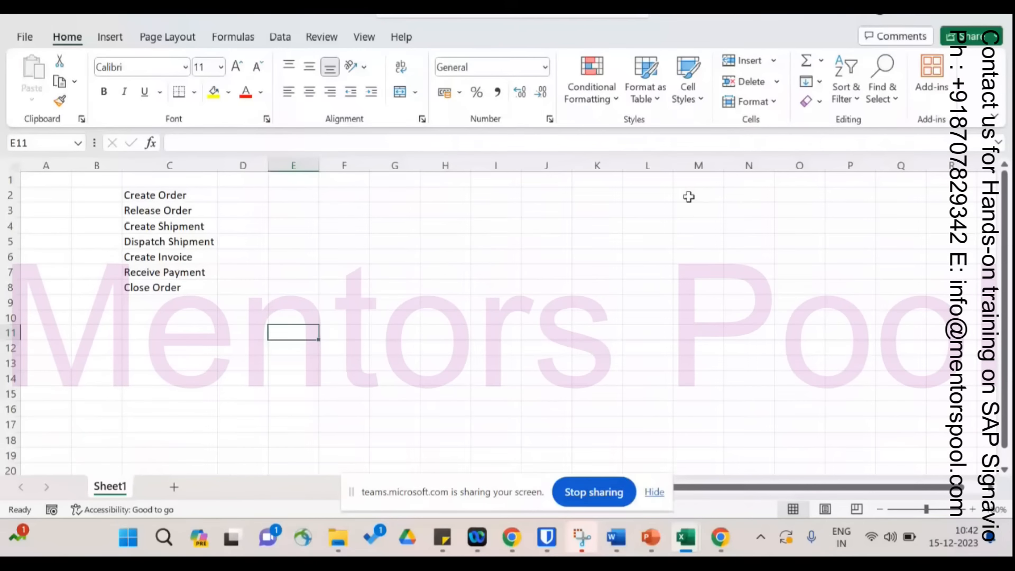
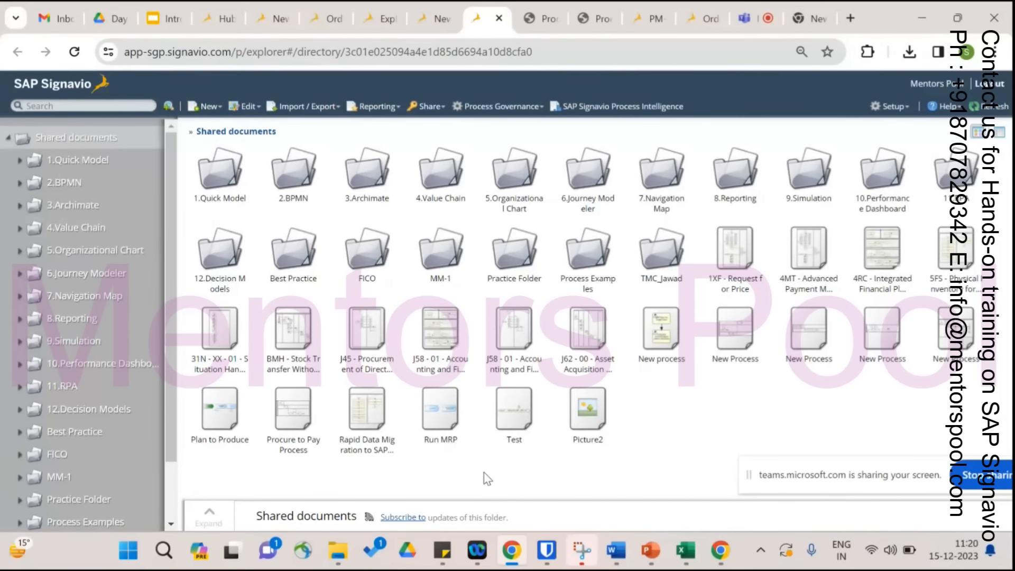
Create a new QuickModel in the Training- Instructor folder under 2.BPMN.
{"action": "double_click", "coordinate": [292, 167]}
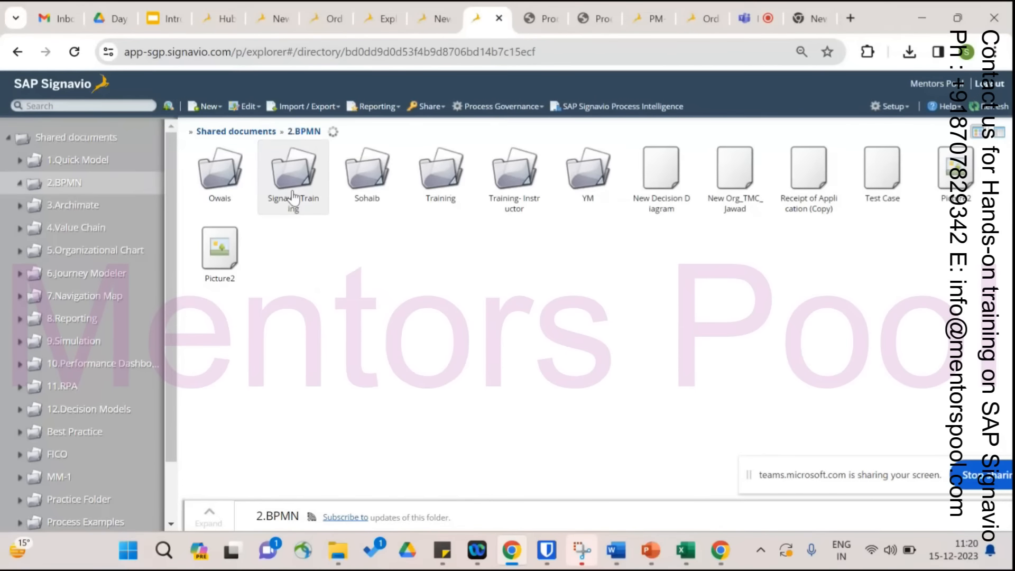
{"action": "double_click", "coordinate": [512, 200]}
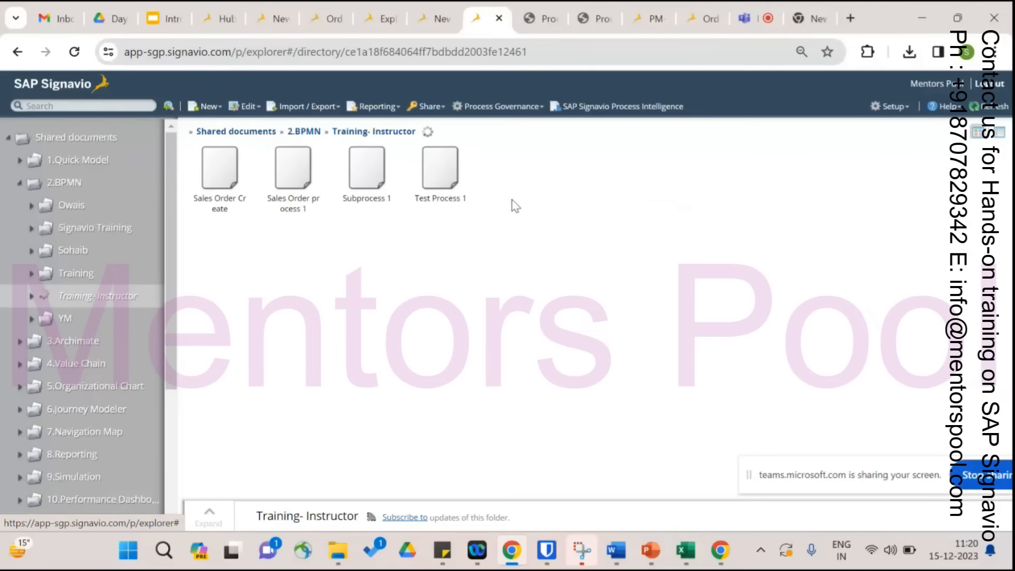
{"action": "left_click", "coordinate": [257, 108]}
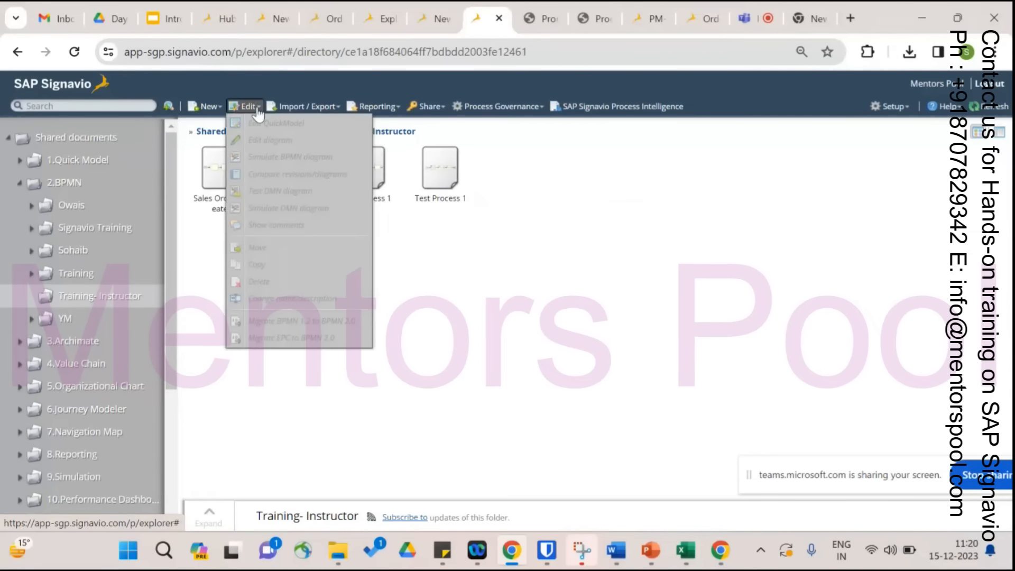
{"action": "left_click", "coordinate": [210, 106]}
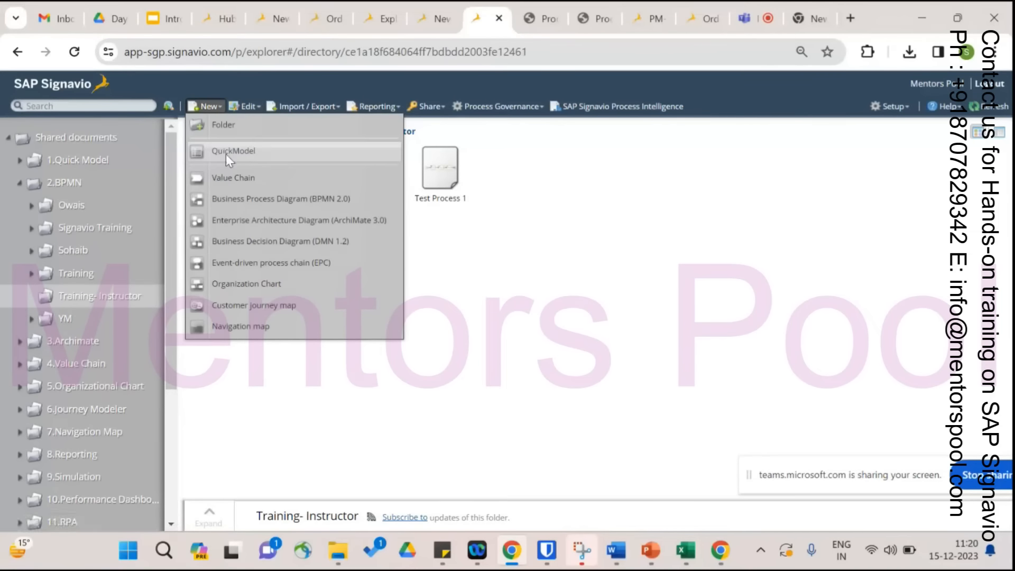
{"action": "left_click", "coordinate": [227, 153]}
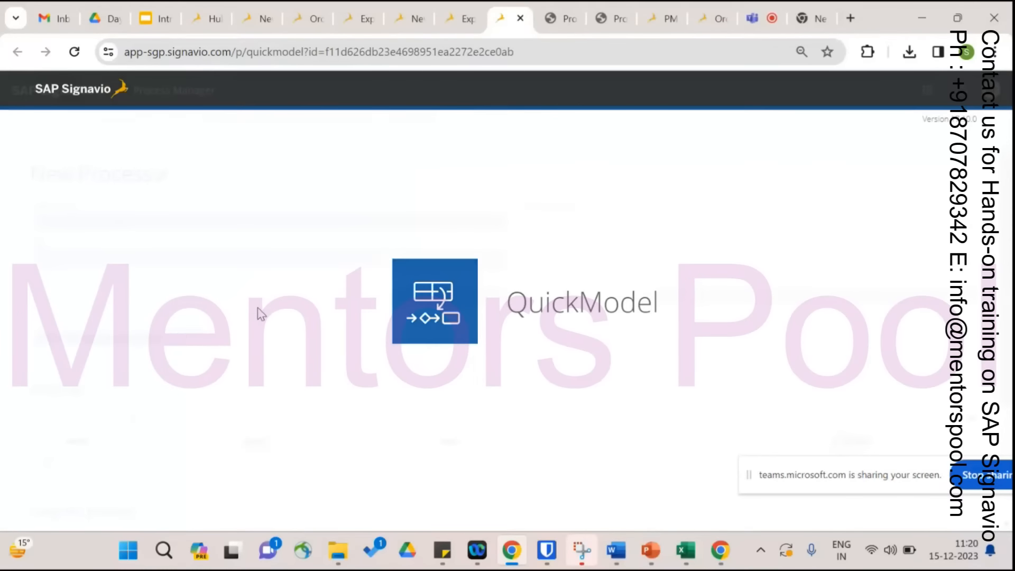
Consult the order steps in the Design a Value Chain workbook and set the new process's Start to Create Order.
{"action": "left_click", "coordinate": [91, 257]}
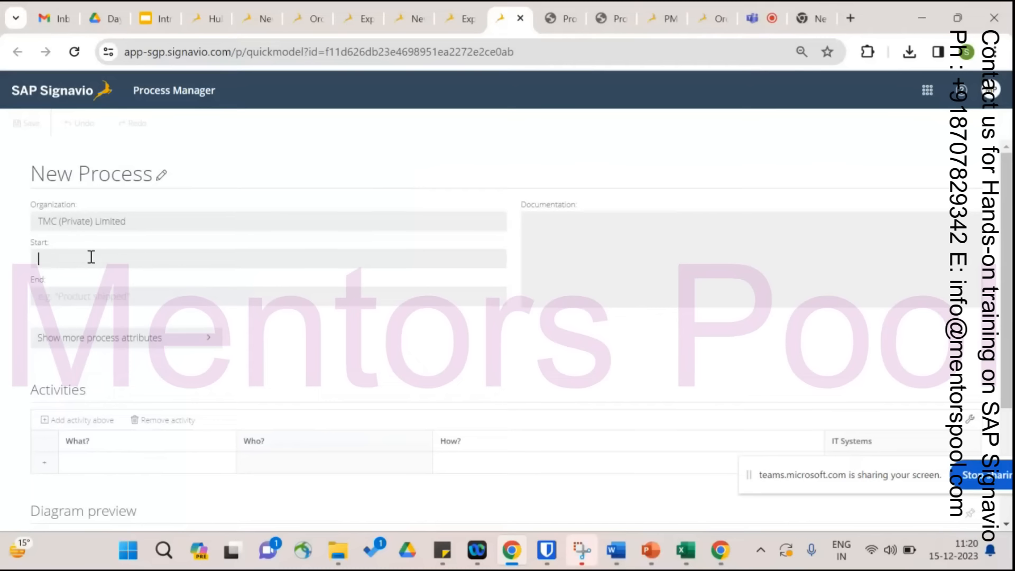
{"action": "mouse_move", "coordinate": [694, 558]}
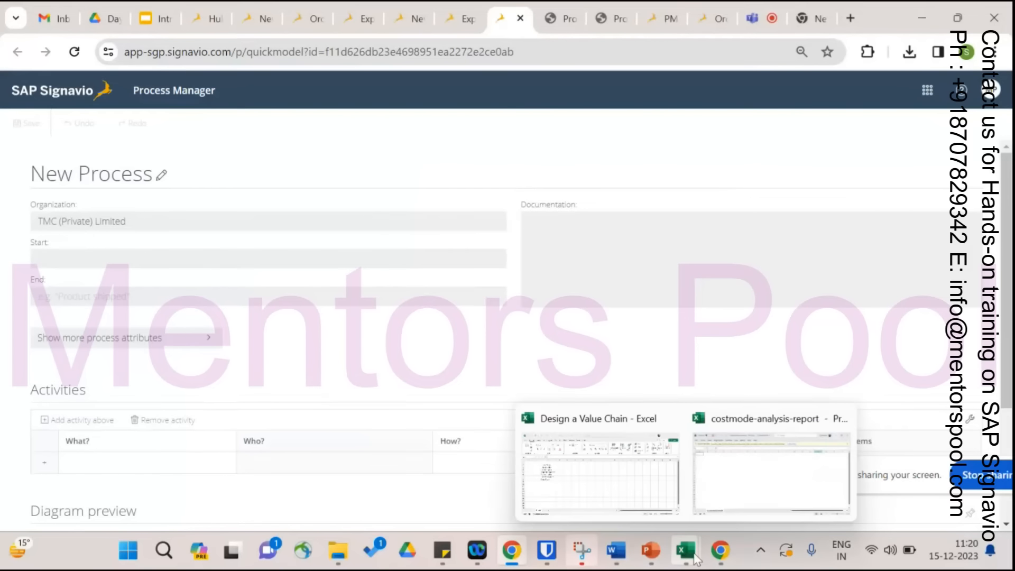
{"action": "left_click", "coordinate": [608, 500]}
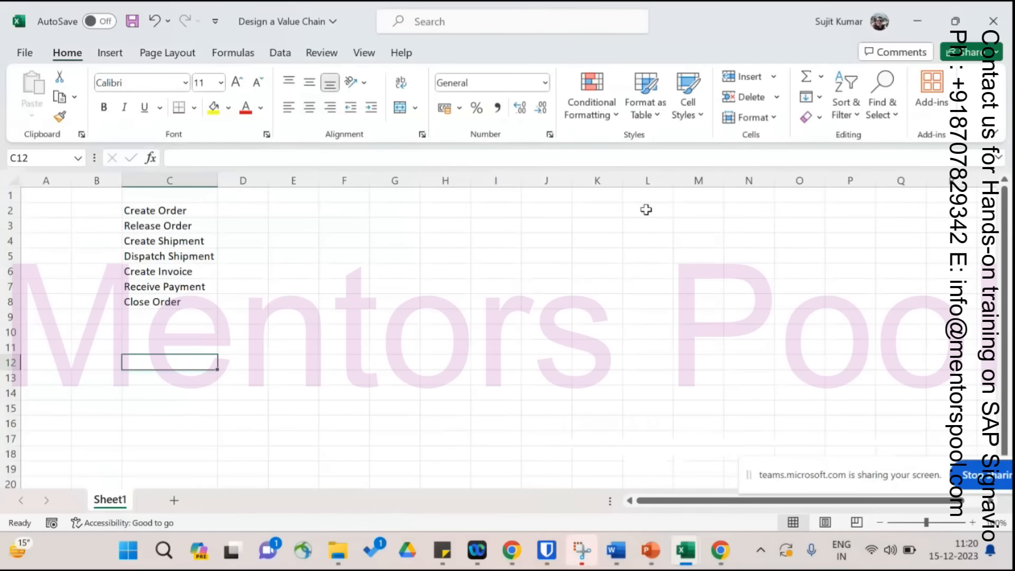
{"action": "left_click", "coordinate": [928, 20]}
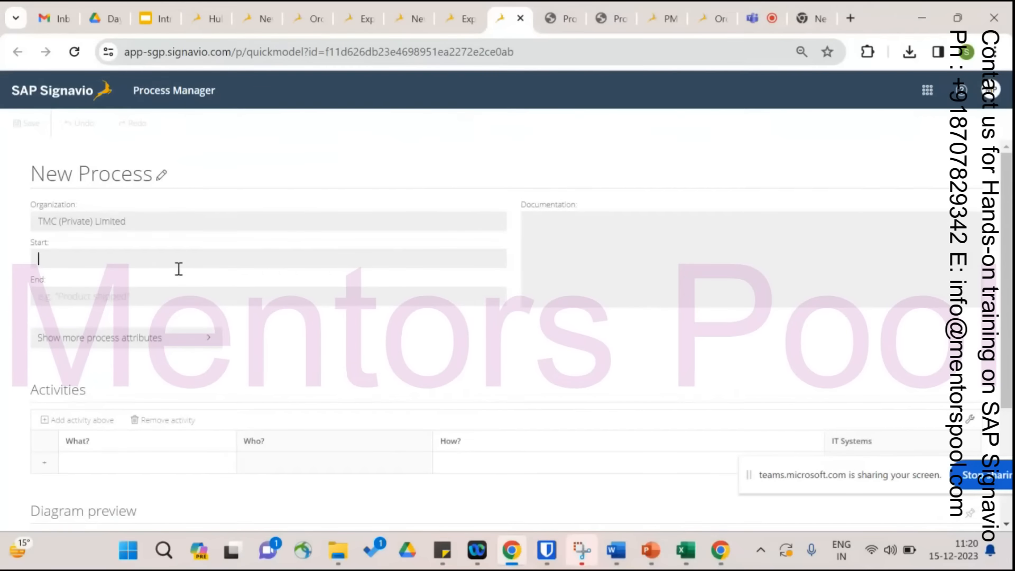
{"action": "type", "text": "Create Order"}
Set the process's End to Close Order, taken from the last entry in the Design a Value Chain workbook.
{"action": "left_click", "coordinate": [180, 303]}
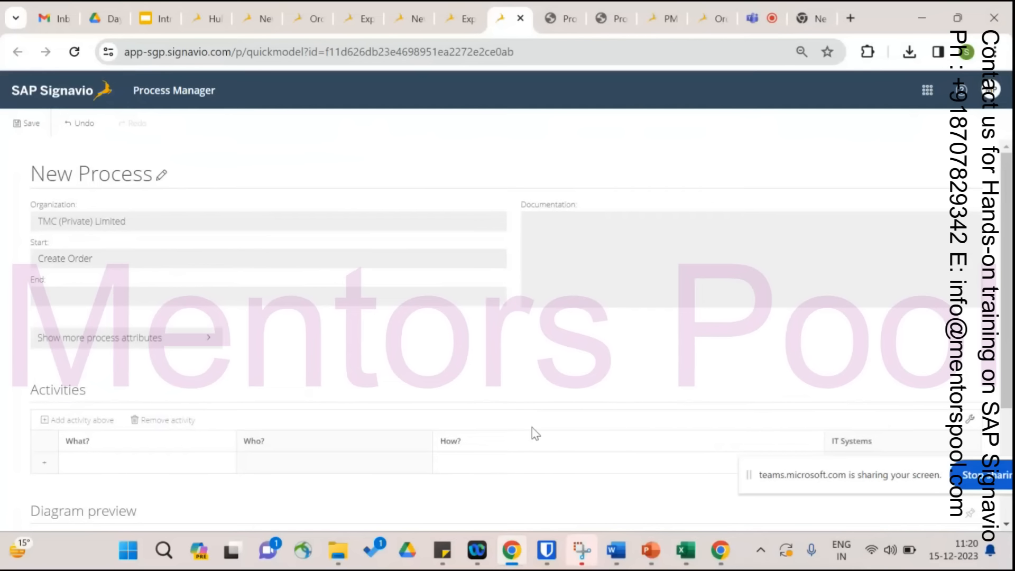
{"action": "mouse_move", "coordinate": [685, 548]}
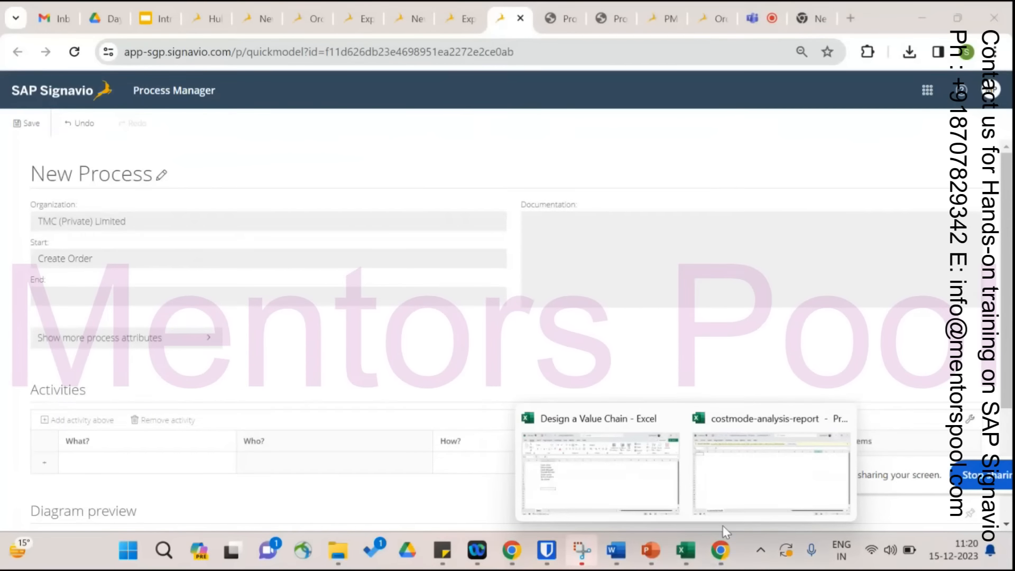
{"action": "left_click", "coordinate": [600, 490]}
{"action": "key", "text": "alt+Tab"}
{"action": "type", "text": "Close Order"}
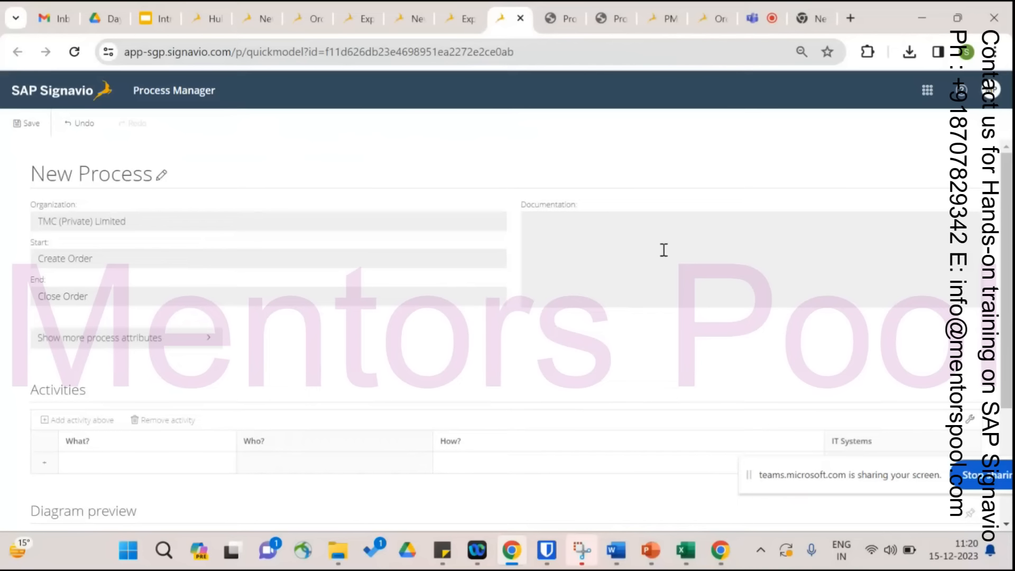
Examine the additional process attributes, collapse them again, and look over the Activities and Diagram preview sections.
{"action": "left_click", "coordinate": [209, 349]}
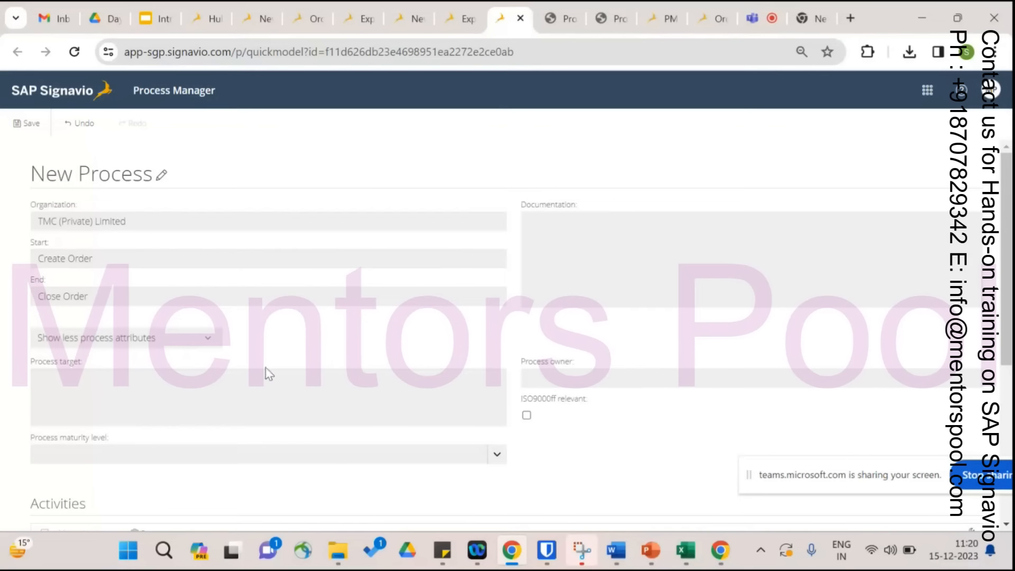
{"action": "left_click", "coordinate": [208, 339]}
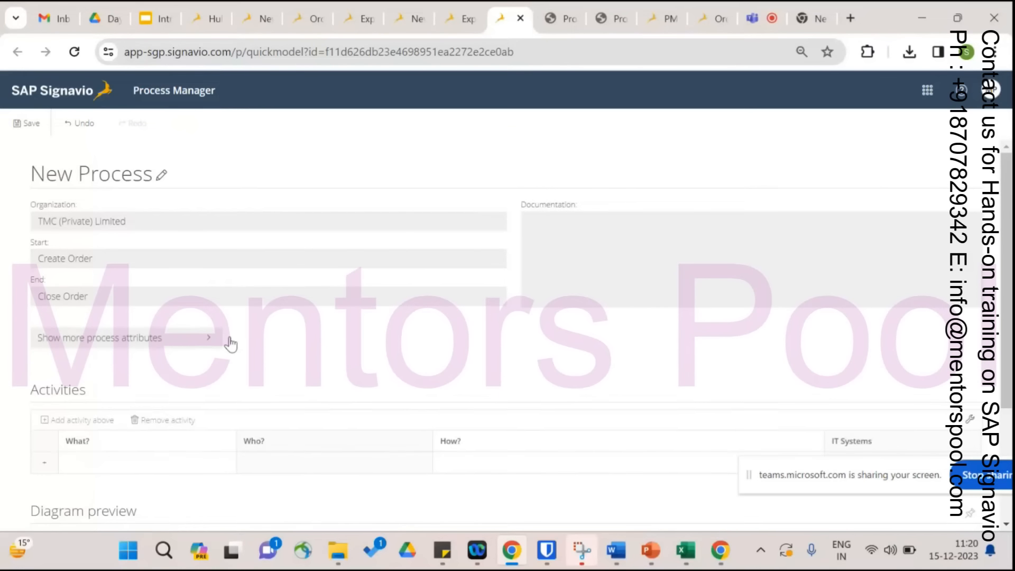
{"action": "left_click_drag", "start_coordinate": [1011, 219], "coordinate": [1011, 326]}
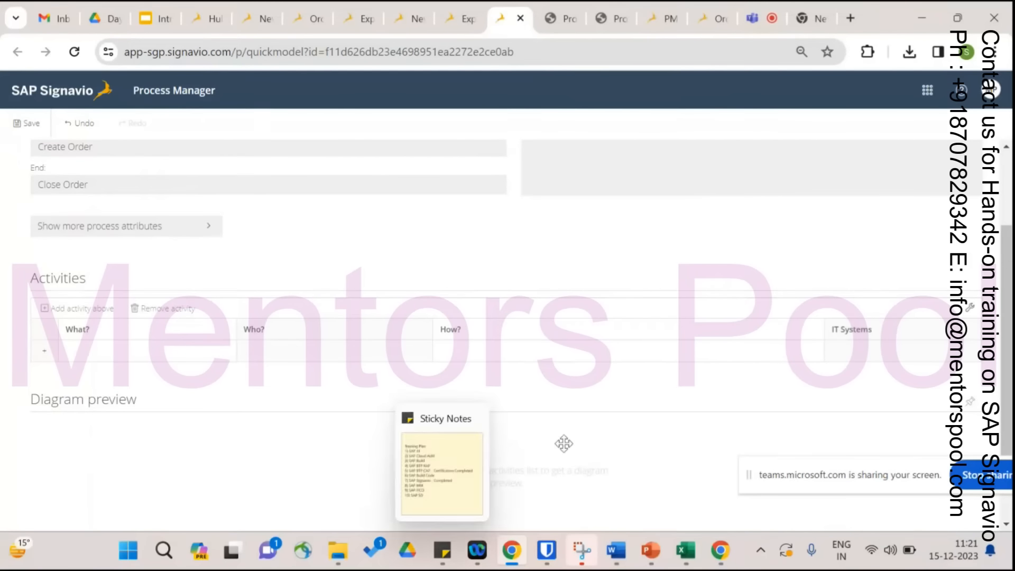
{"action": "left_click_drag", "start_coordinate": [1009, 304], "coordinate": [1006, 229]}
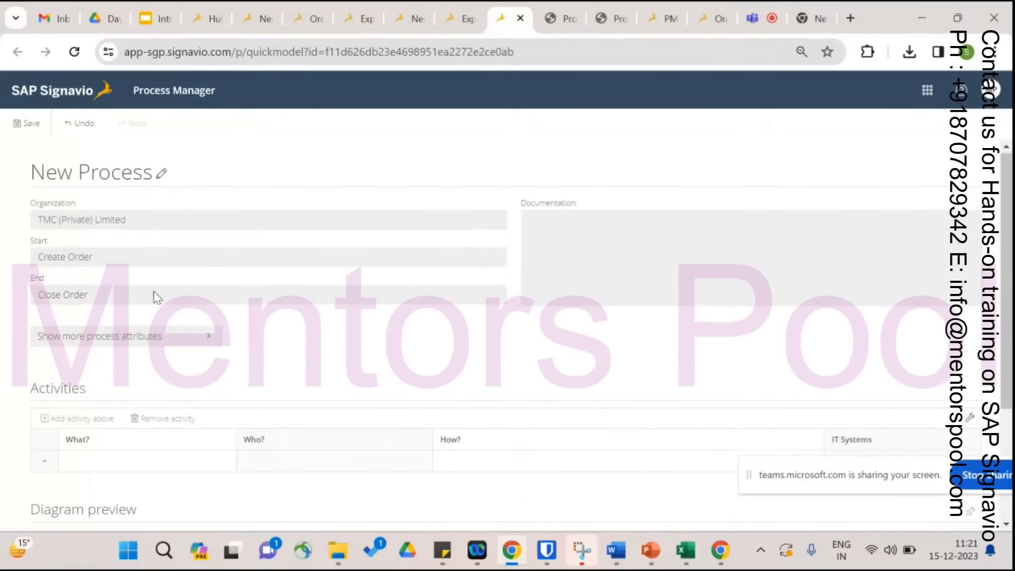
Recheck the order steps in the Design a Value Chain workbook and change the process's Start to Receive Order from Customer.
{"action": "mouse_move", "coordinate": [685, 550]}
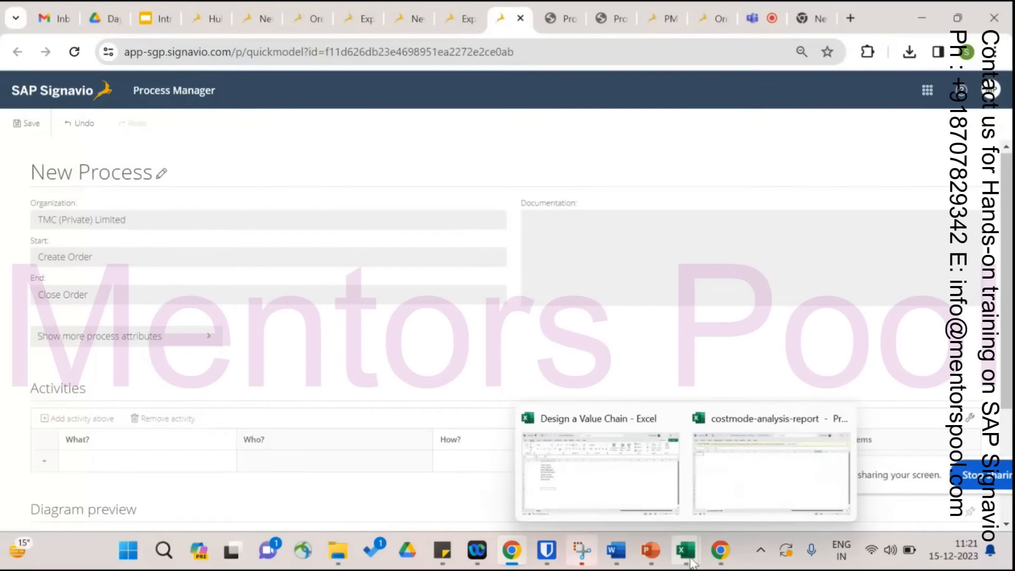
{"action": "left_click", "coordinate": [590, 483]}
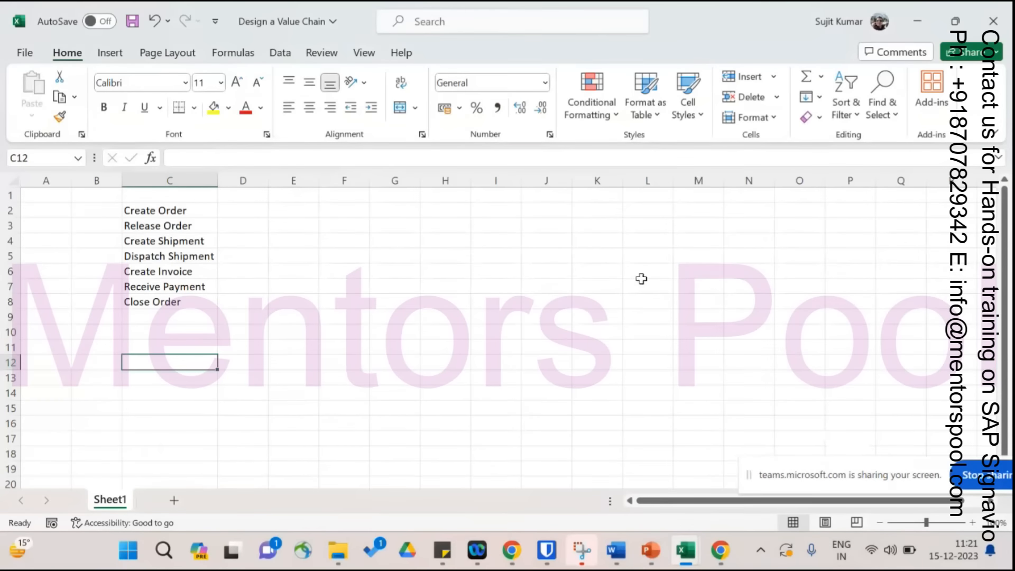
{"action": "left_click", "coordinate": [913, 26]}
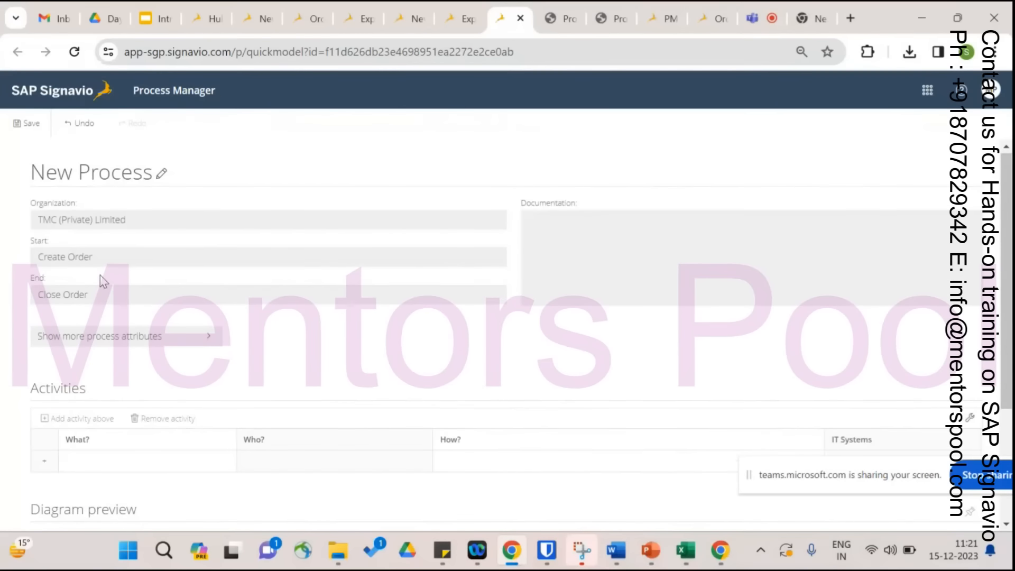
{"action": "left_click_drag", "start_coordinate": [102, 257], "coordinate": [25, 258]}
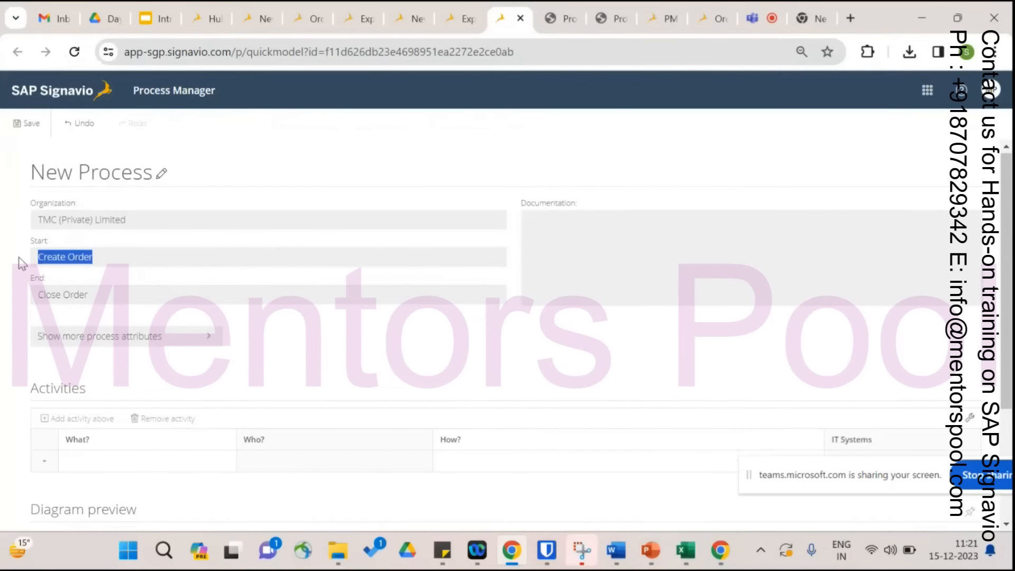
{"action": "type", "text": "Receive"}
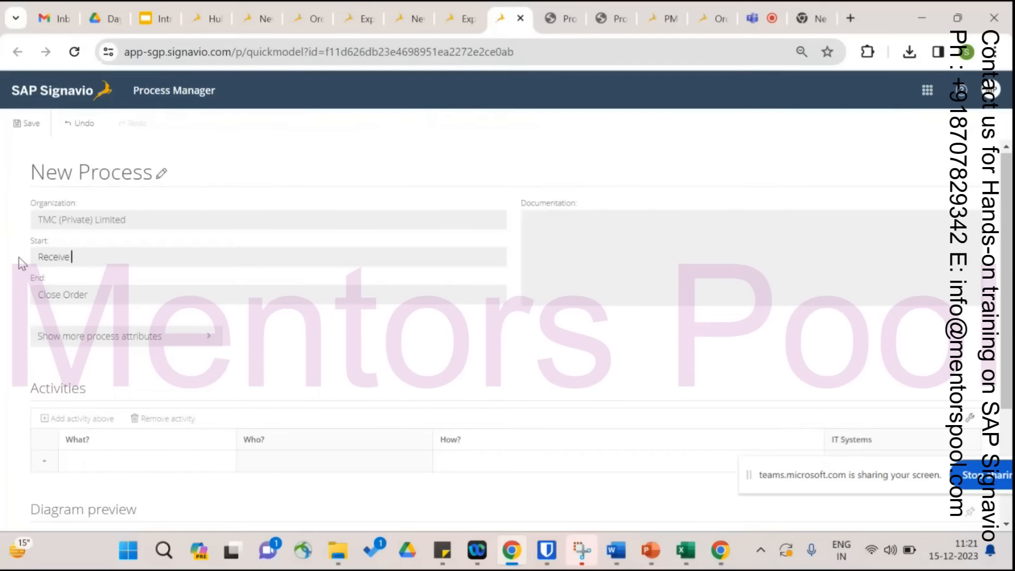
{"action": "type", "text": " Order from Customet"}
{"action": "key", "text": "BackSpace"}
{"action": "type", "text": "r"}
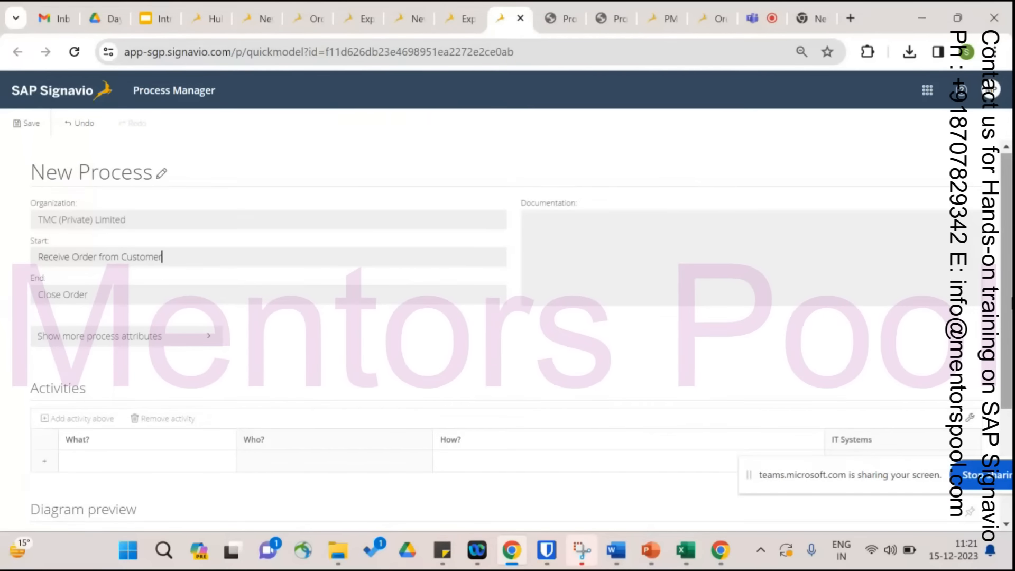
Add Create Order as the first activity in the Activities table.
{"action": "scroll", "coordinate": [241, 422], "scroll_direction": "down", "scroll_amount": 2}
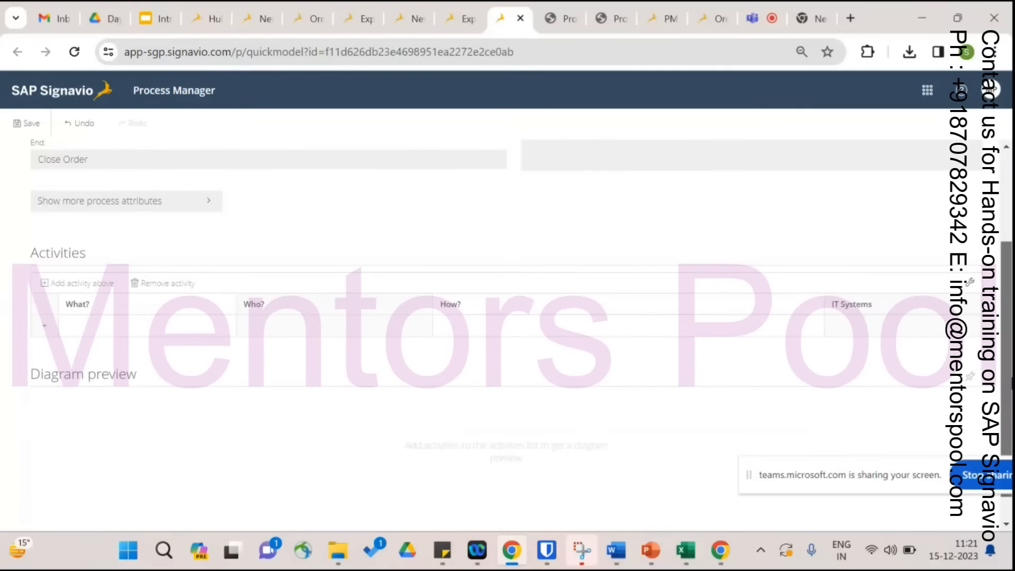
{"action": "left_click", "coordinate": [177, 334]}
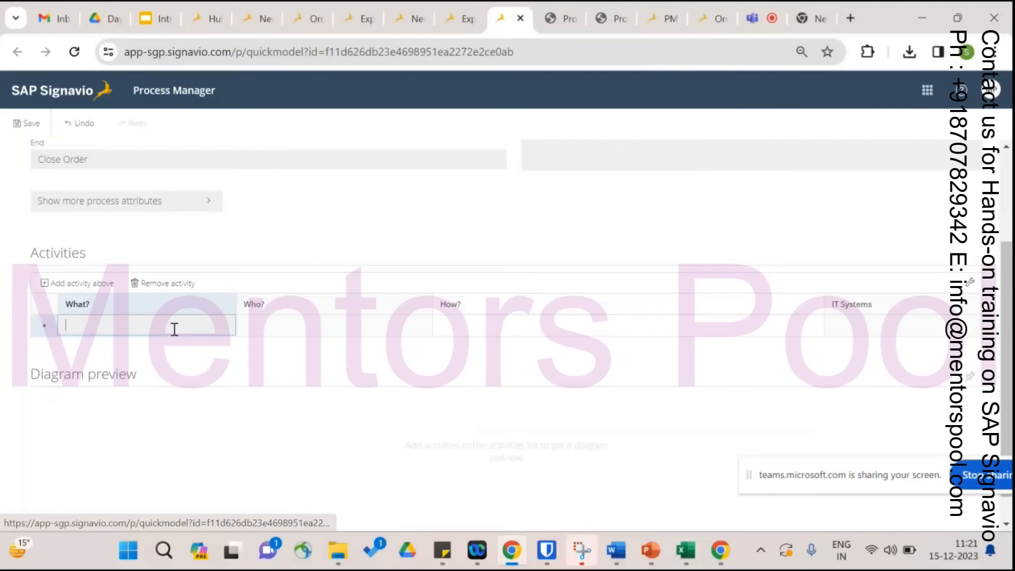
{"action": "type", "text": "create"}
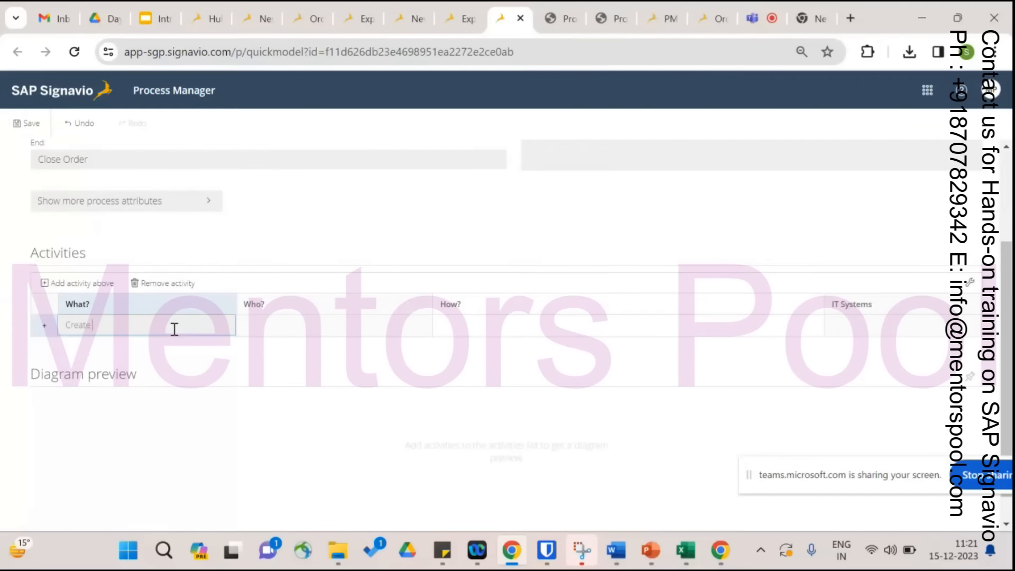
{"action": "type", "text": " Order"}
{"action": "key", "text": "Return"}
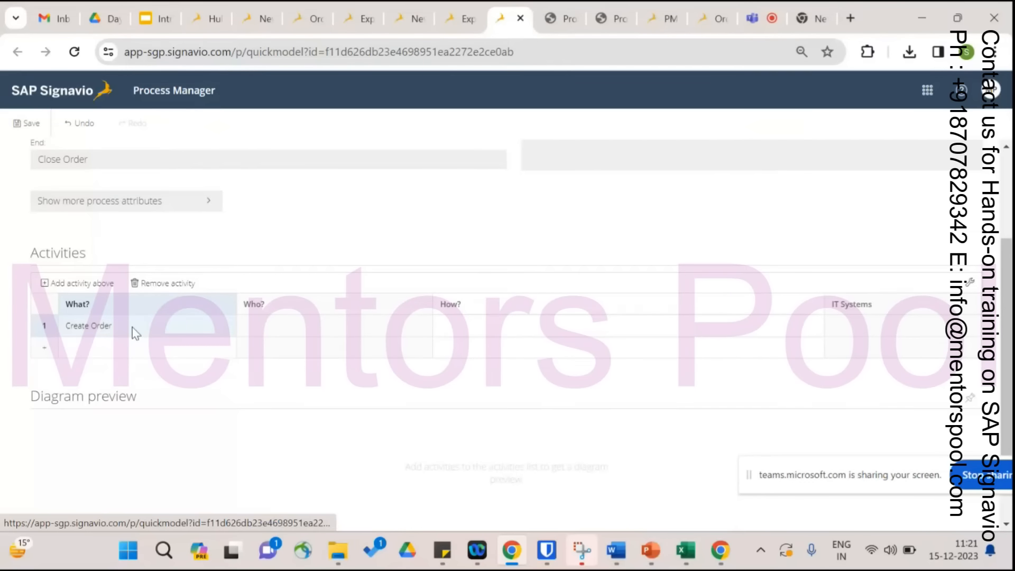
Assign Sales Department as the responsible party for the Create Order activity and check the diagram preview.
{"action": "left_click", "coordinate": [288, 326]}
{"action": "left_click", "coordinate": [289, 326]}
{"action": "type", "text": "Sales Depar"}
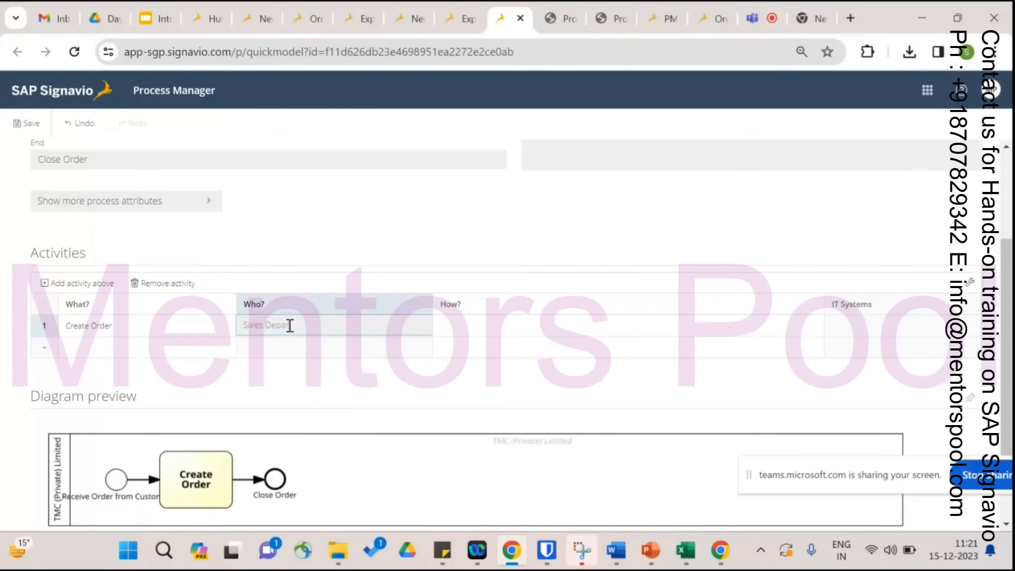
{"action": "left_click_drag", "start_coordinate": [1008, 321], "coordinate": [1008, 258]}
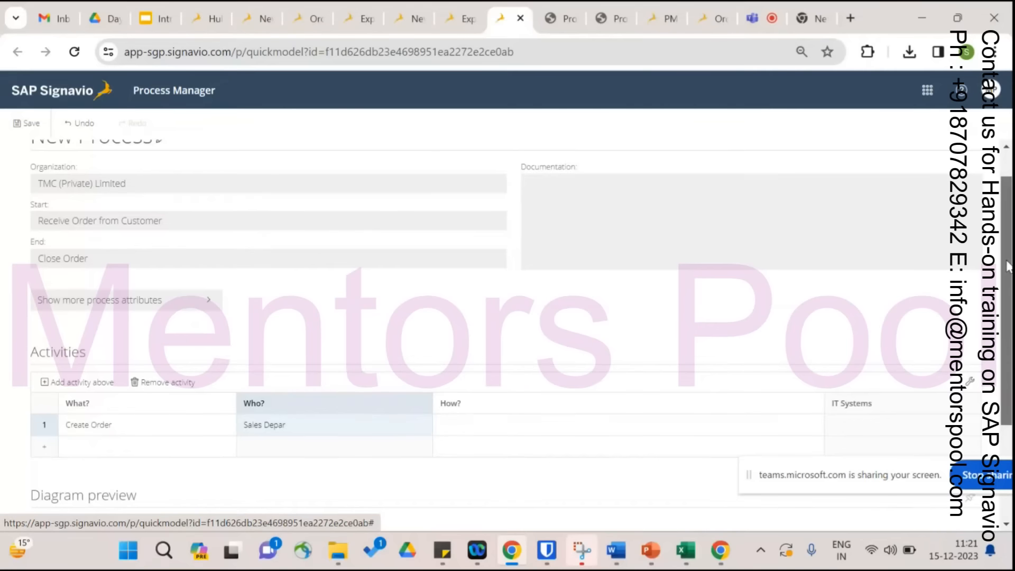
{"action": "scroll", "coordinate": [567, 397], "scroll_direction": "down", "scroll_amount": 2}
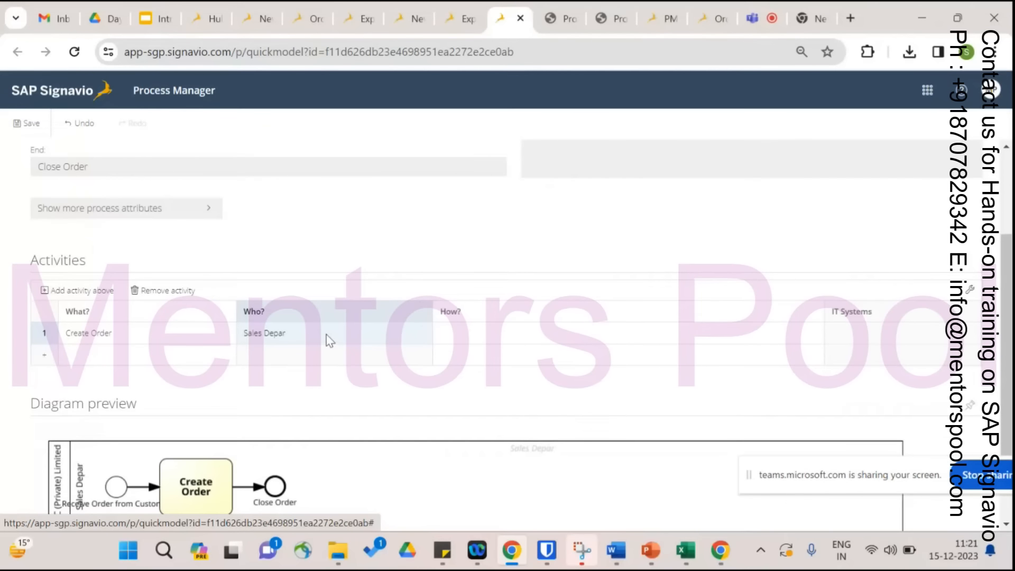
{"action": "left_click", "coordinate": [289, 334]}
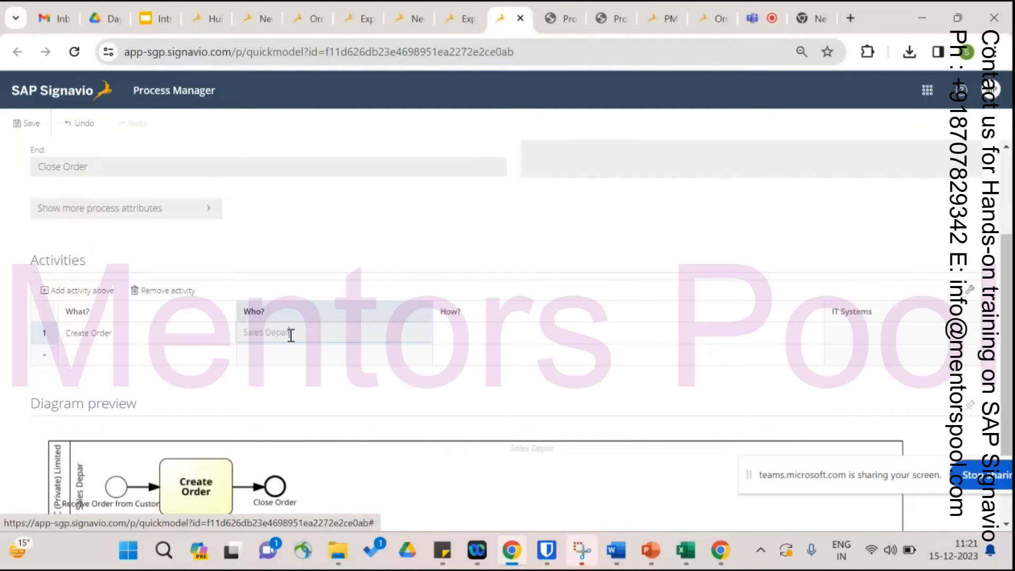
{"action": "type", "text": "tment"}
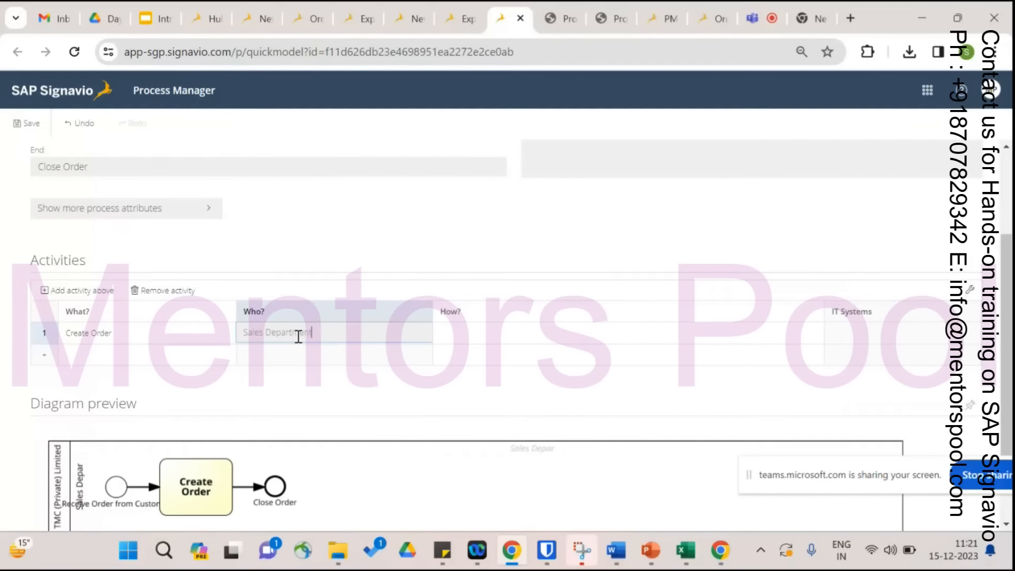
{"action": "key", "text": "Return"}
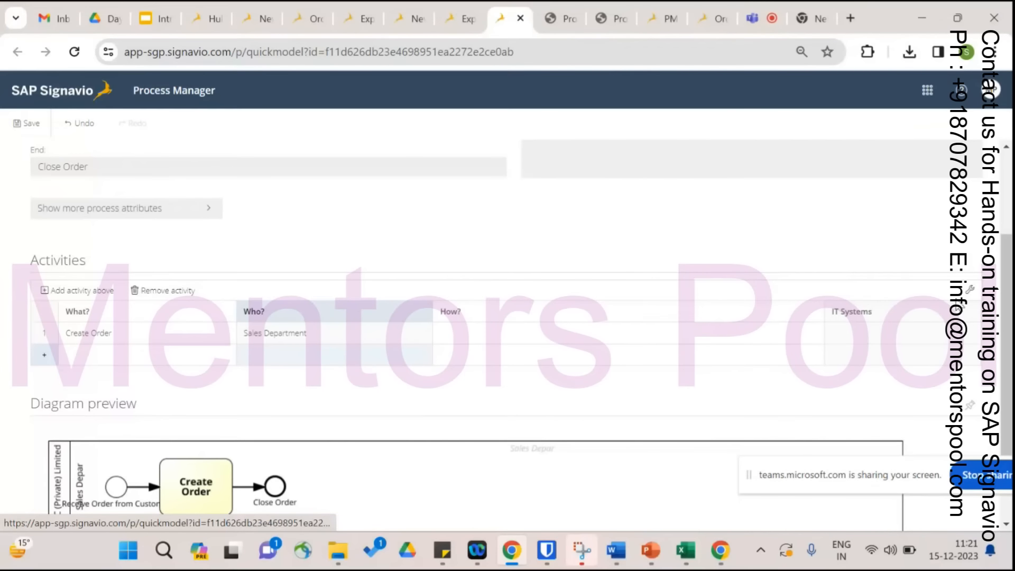
{"action": "scroll", "coordinate": [1009, 267], "scroll_direction": "down", "scroll_amount": 1}
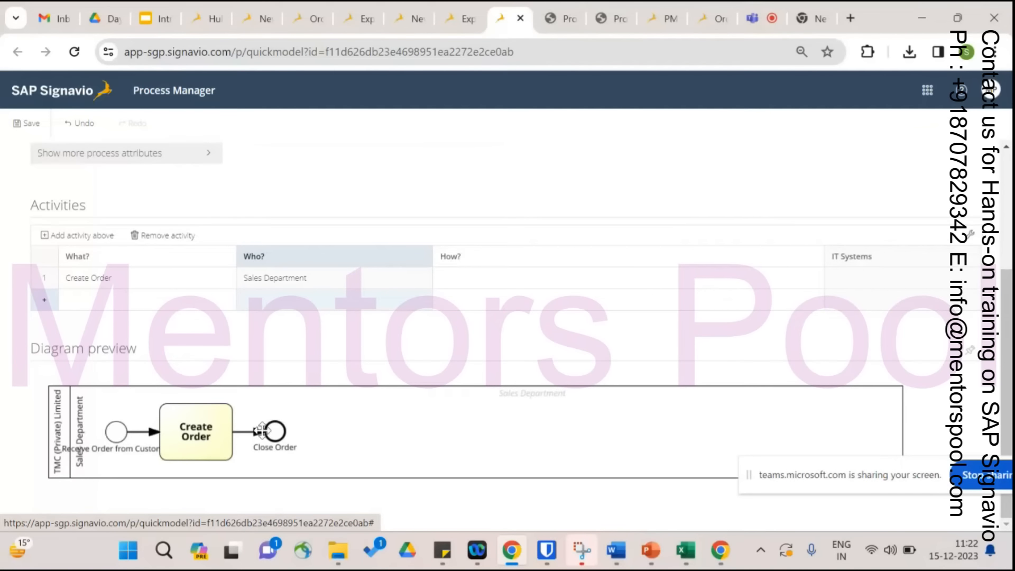
{"action": "left_click_drag", "start_coordinate": [1009, 392], "coordinate": [1013, 370]}
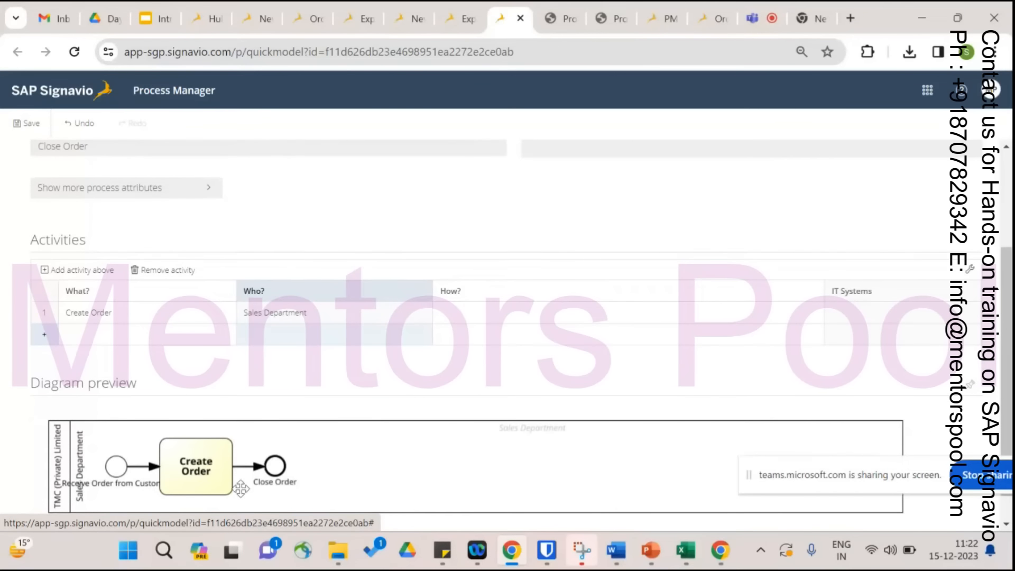
{"action": "left_click_drag", "start_coordinate": [1007, 389], "coordinate": [1004, 348]}
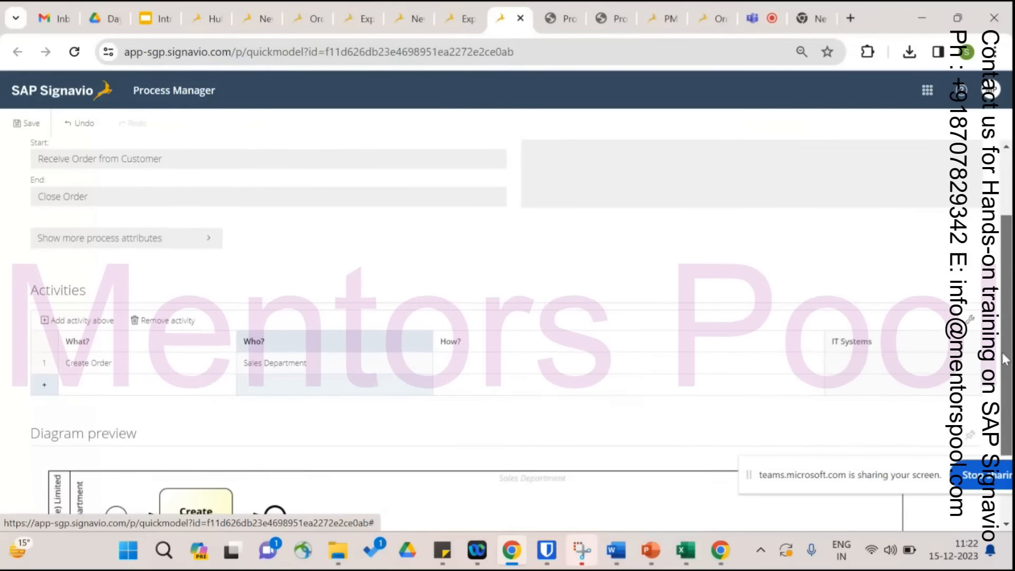
Set the IT system of the Create Order activity to SAP S/4HANA System and check it in the diagram preview.
{"action": "left_click", "coordinate": [837, 370]}
{"action": "left_click_drag", "start_coordinate": [1009, 317], "coordinate": [1009, 318]}
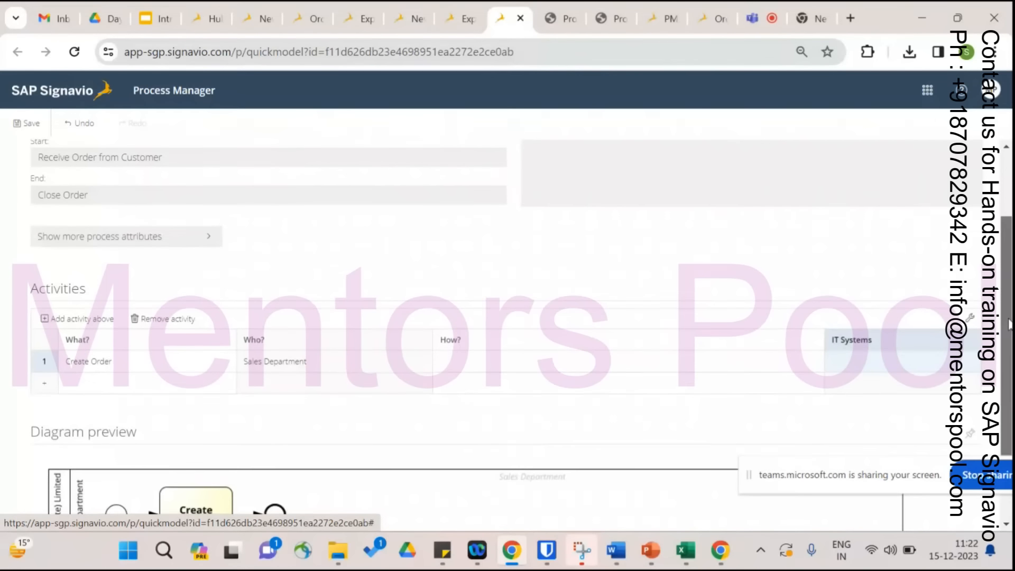
{"action": "scroll", "coordinate": [852, 313], "scroll_direction": "down", "scroll_amount": 1}
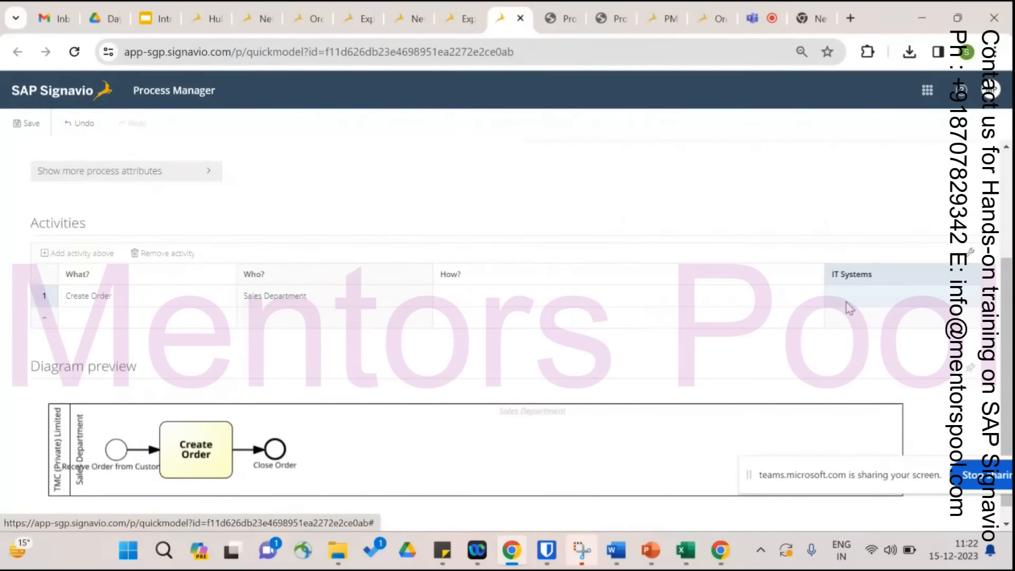
{"action": "left_click", "coordinate": [849, 302]}
{"action": "type", "text": "SAP S/4"}
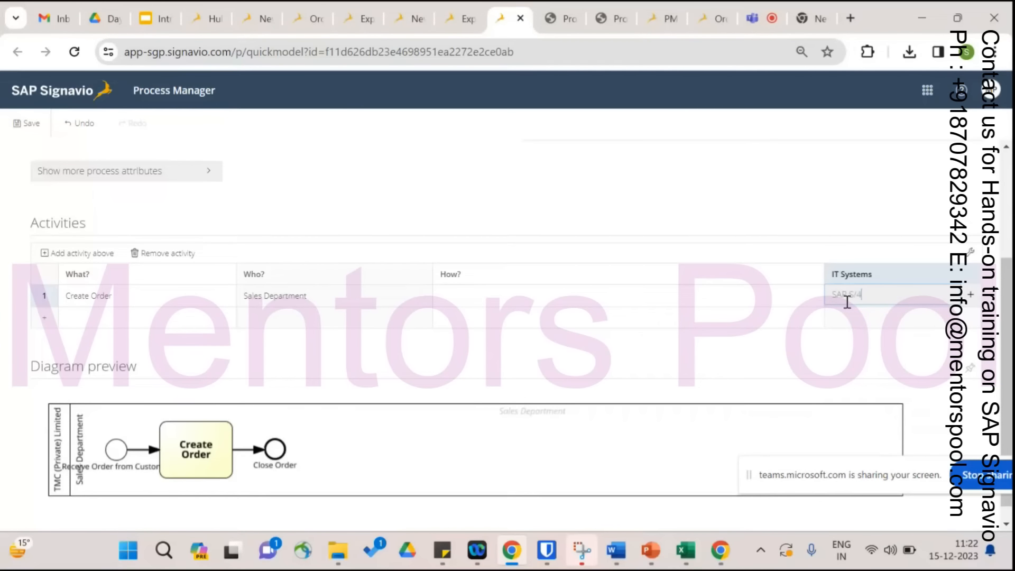
{"action": "left_click", "coordinate": [856, 315]}
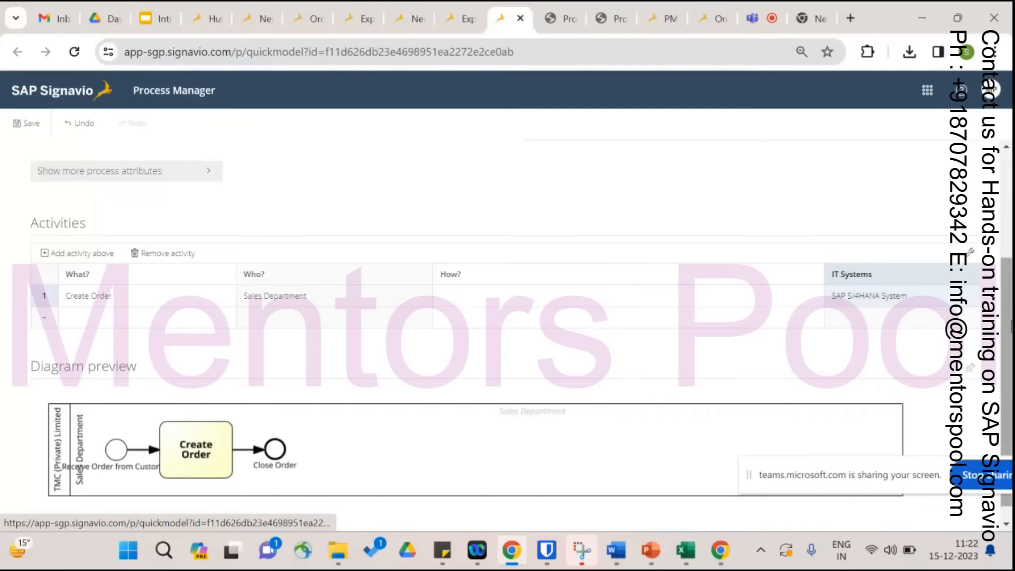
{"action": "left_click_drag", "start_coordinate": [1011, 319], "coordinate": [1013, 380]}
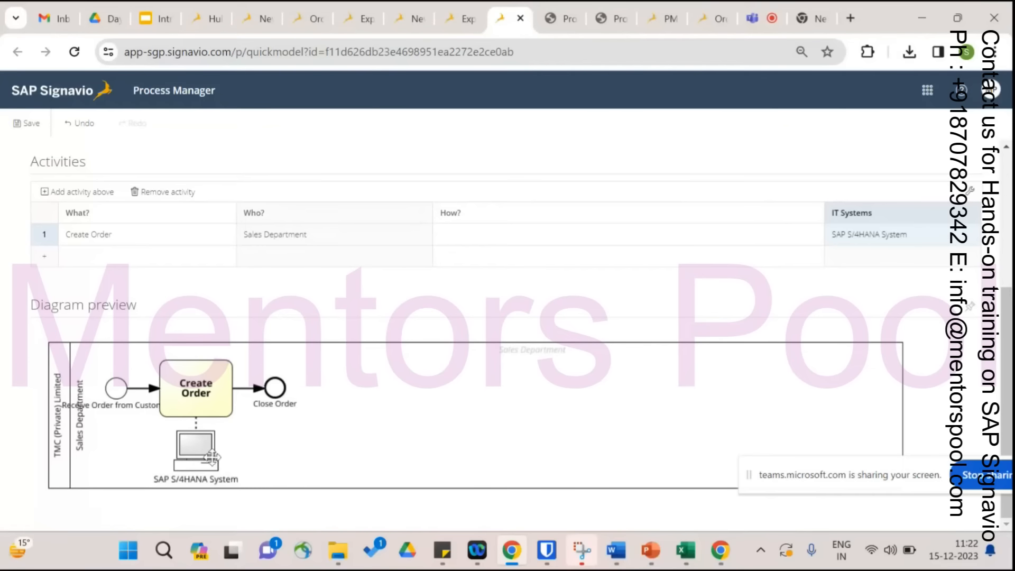
Look up the next order step in the Design a Value Chain workbook and add Release Order as the second activity.
{"action": "left_click", "coordinate": [87, 257]}
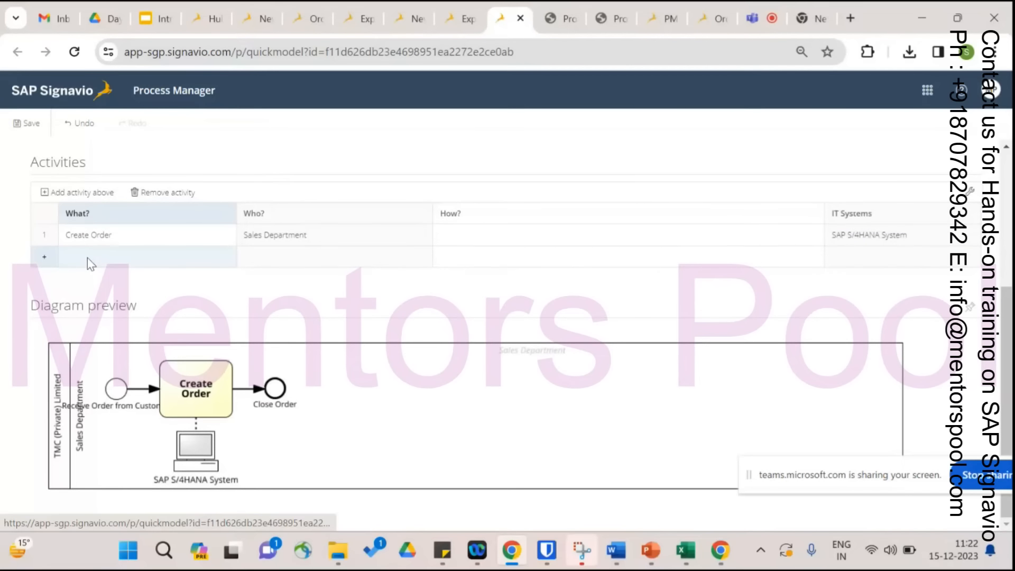
{"action": "mouse_move", "coordinate": [697, 558]}
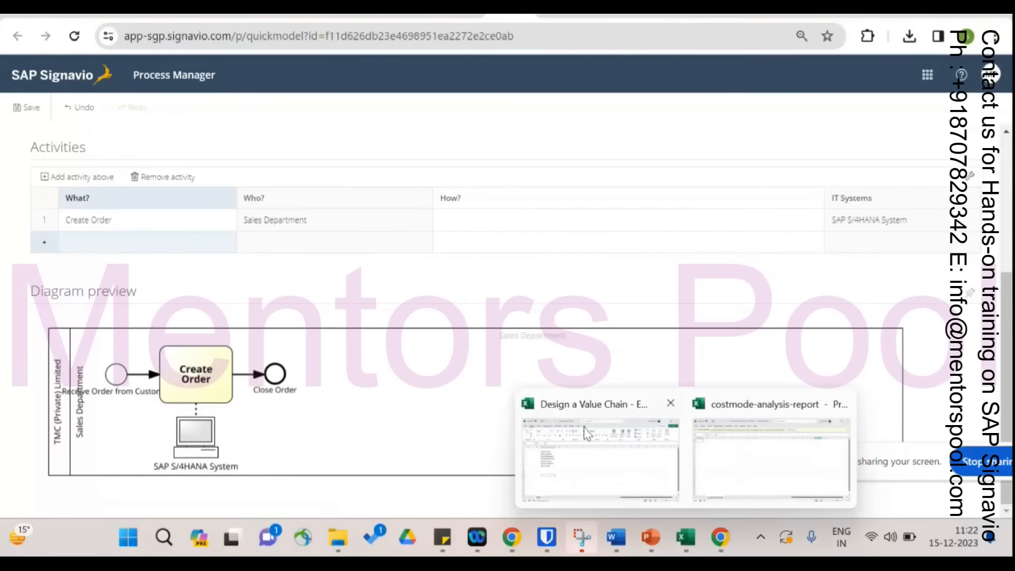
{"action": "left_click", "coordinate": [587, 448]}
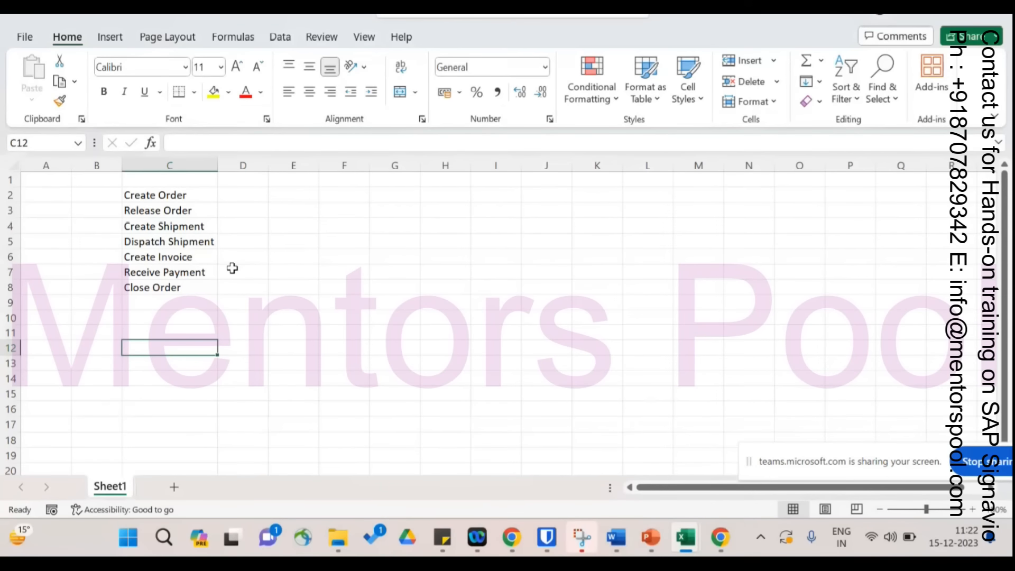
{"action": "left_click", "coordinate": [930, 11]}
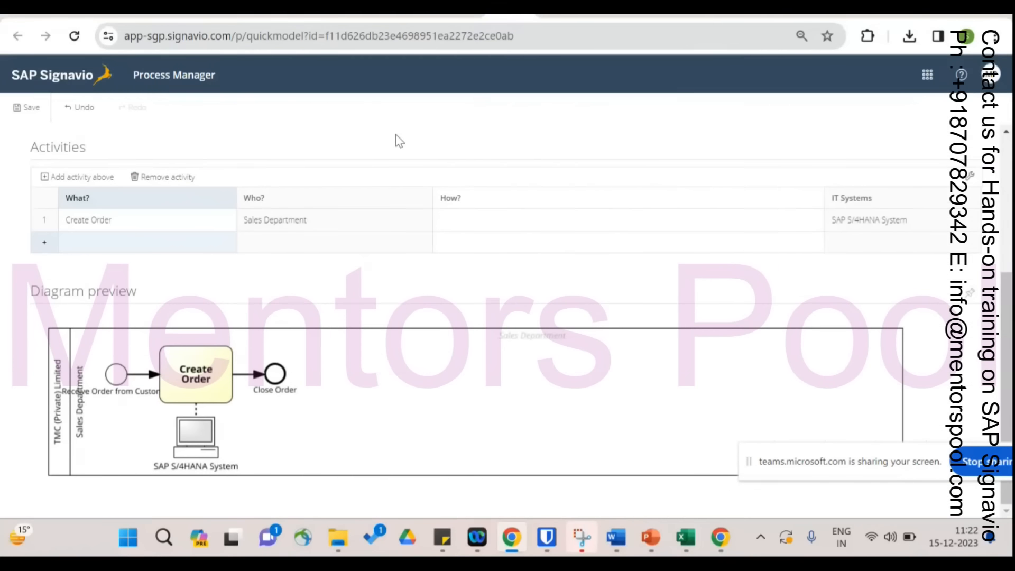
{"action": "left_click", "coordinate": [142, 248]}
{"action": "type", "text": "Release Order"}
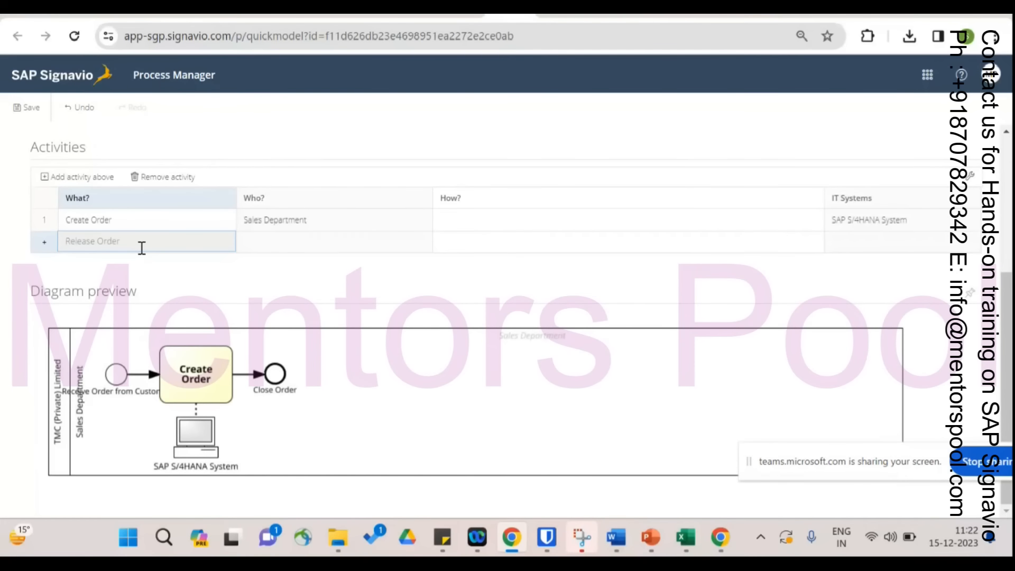
{"action": "key", "text": "Return"}
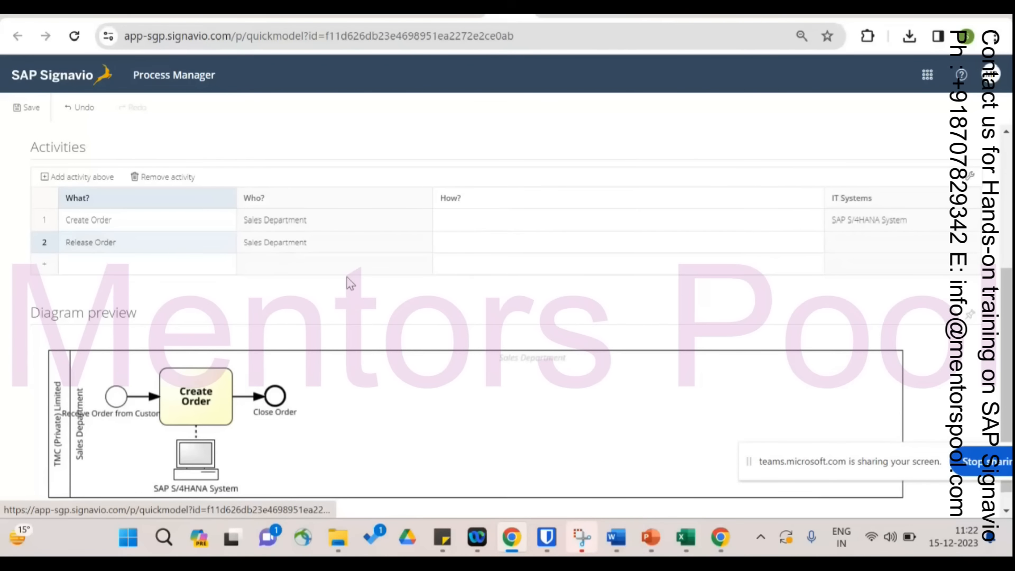
{"action": "left_click", "coordinate": [328, 246]}
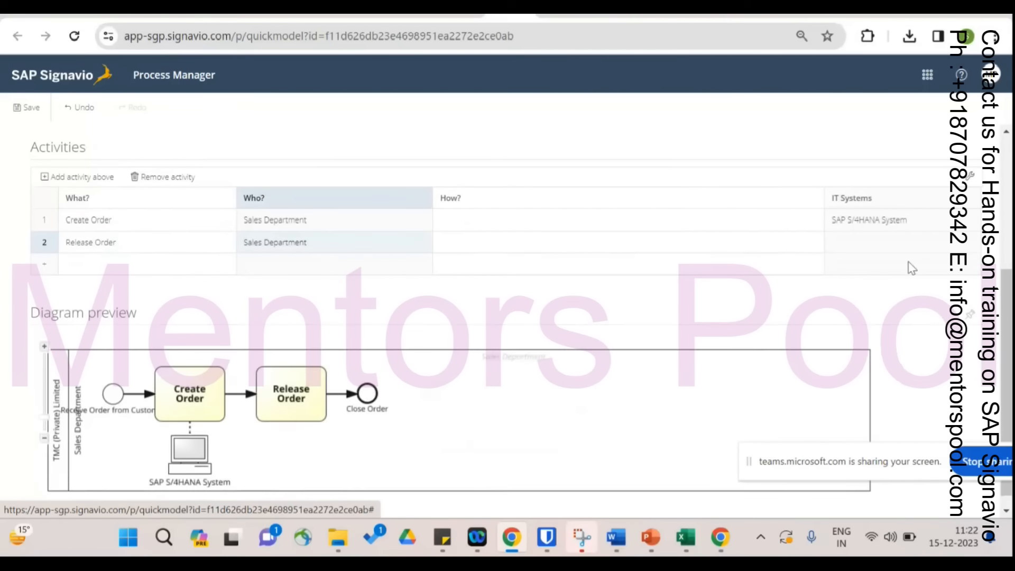
{"action": "left_click", "coordinate": [882, 245]}
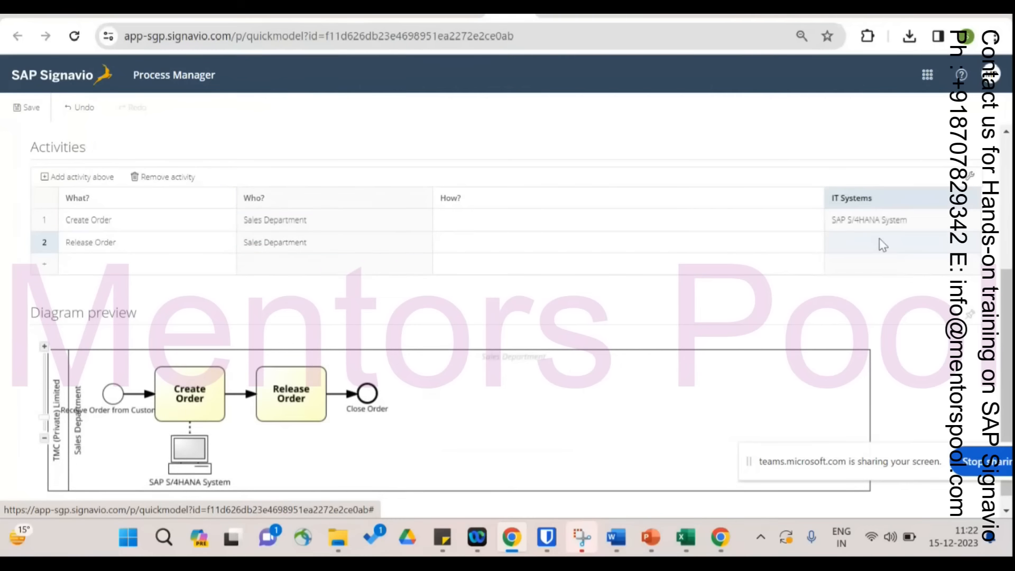
{"action": "left_click", "coordinate": [882, 245]}
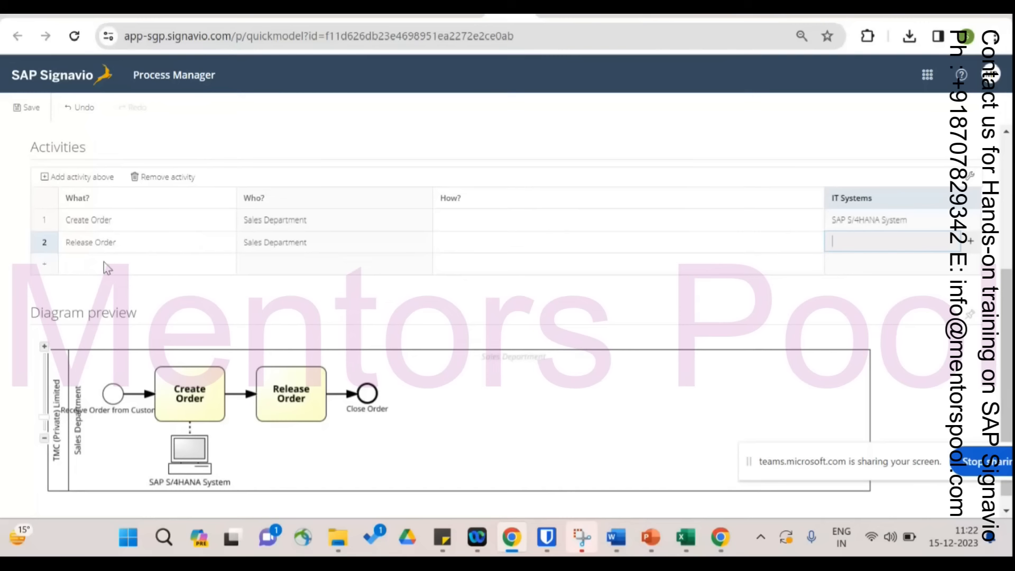
Recheck the order steps in the Design a Value Chain workbook and add Create Shipment as the third activity.
{"action": "mouse_move", "coordinate": [691, 546]}
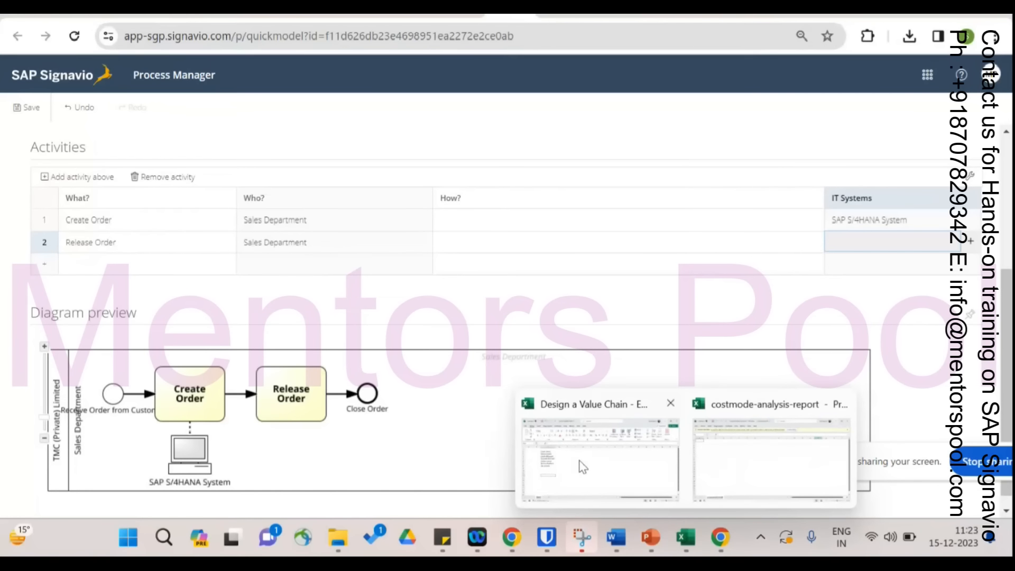
{"action": "left_click", "coordinate": [583, 466]}
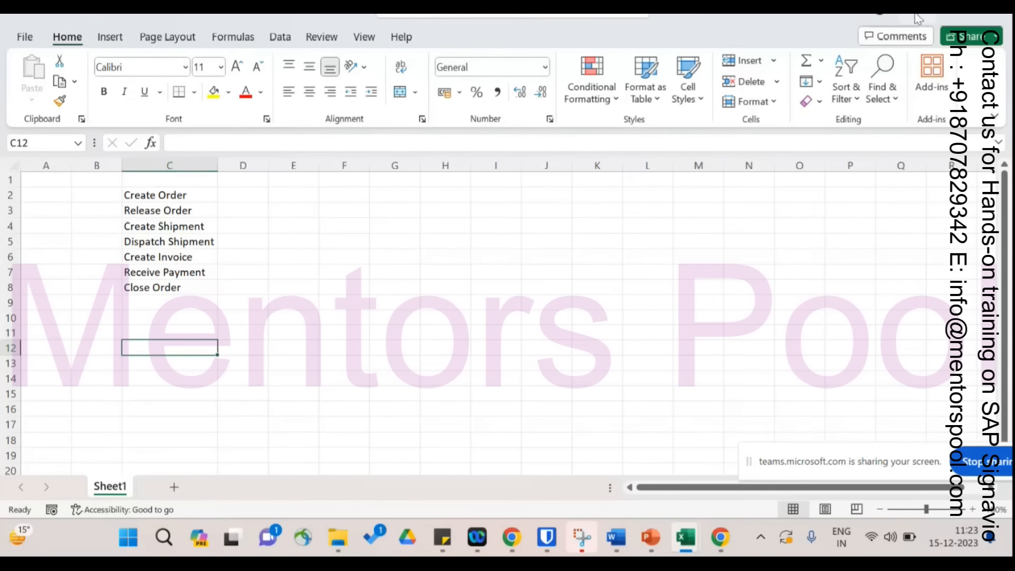
{"action": "left_click", "coordinate": [919, 19]}
{"action": "left_click", "coordinate": [129, 267]}
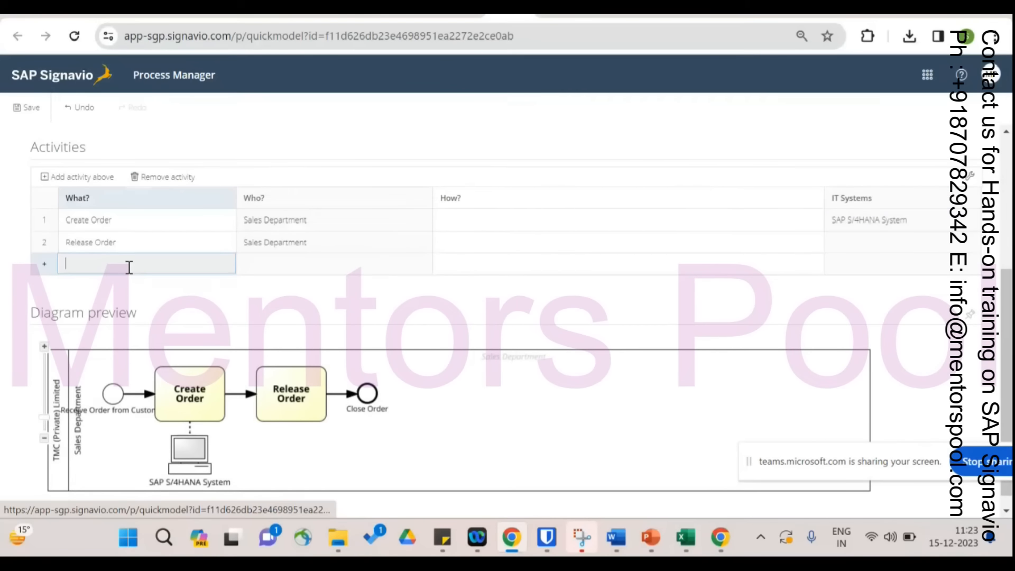
{"action": "type", "text": "Create Shipment"}
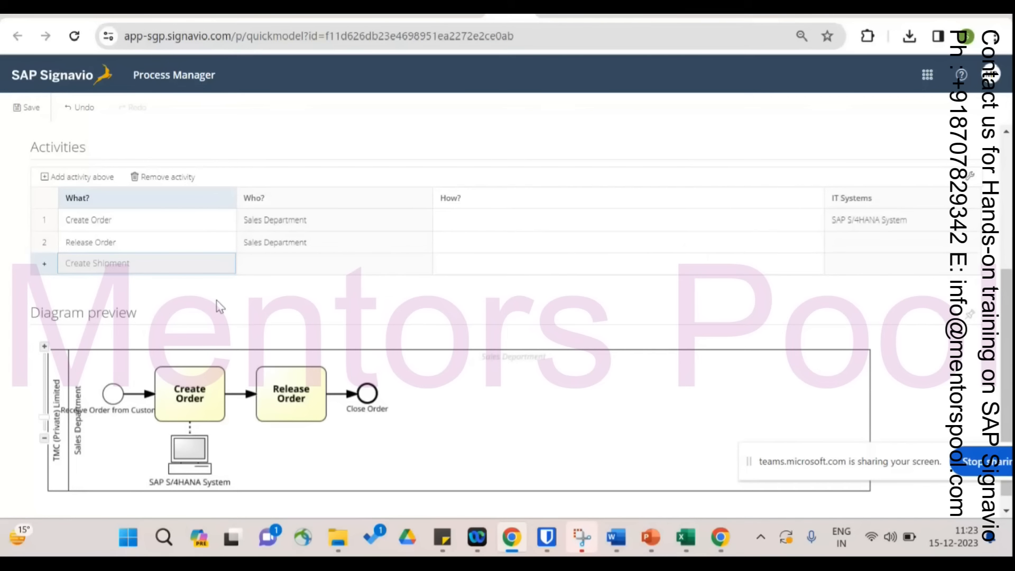
{"action": "key", "text": "Return"}
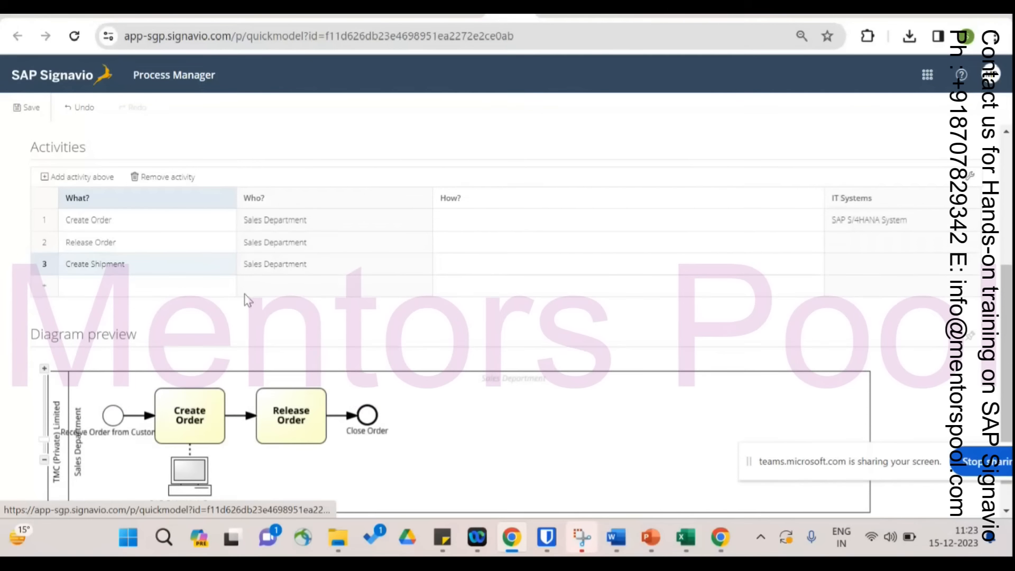
Try to replace the responsible party of the Create Shipment activity with Warehouse Department.
{"action": "left_click", "coordinate": [334, 271]}
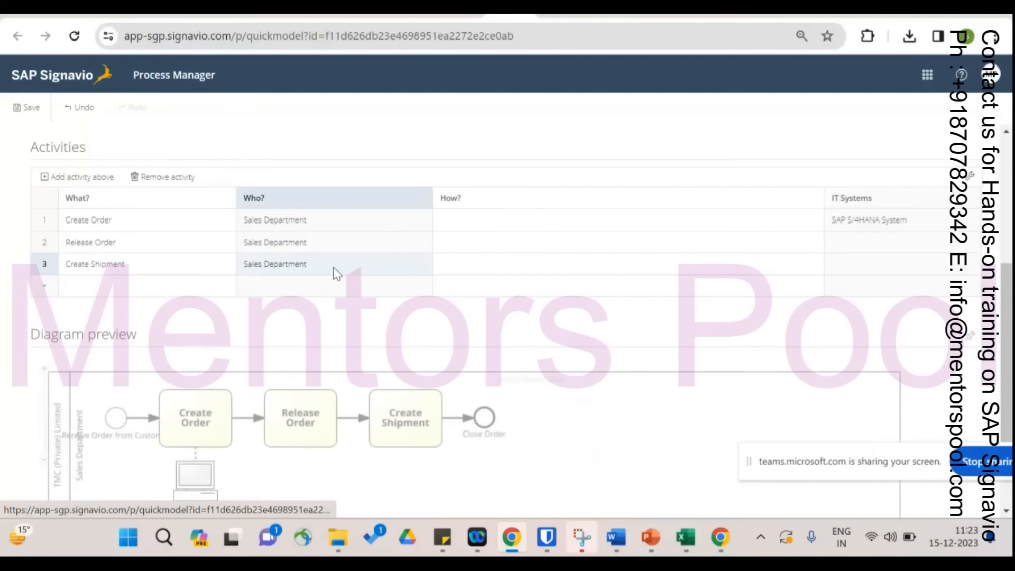
{"action": "double_click", "coordinate": [334, 267]}
{"action": "key", "text": "BackSpace"}
{"action": "key", "text": "BackSpace"}
{"action": "key", "text": "BackSpace"}
{"action": "key", "text": "BackSpace"}
{"action": "key", "text": "BackSpace"}
{"action": "key", "text": "BackSpace"}
{"action": "key", "text": "BackSpace"}
{"action": "key", "text": "BackSpace"}
{"action": "key", "text": "BackSpace"}
{"action": "key", "text": "BackSpace"}
{"action": "key", "text": "BackSpace"}
{"action": "key", "text": "BackSpace"}
{"action": "key", "text": "BackSpace"}
{"action": "key", "text": "BackSpace"}
{"action": "key", "text": "BackSpace"}
{"action": "key", "text": "BackSpace"}
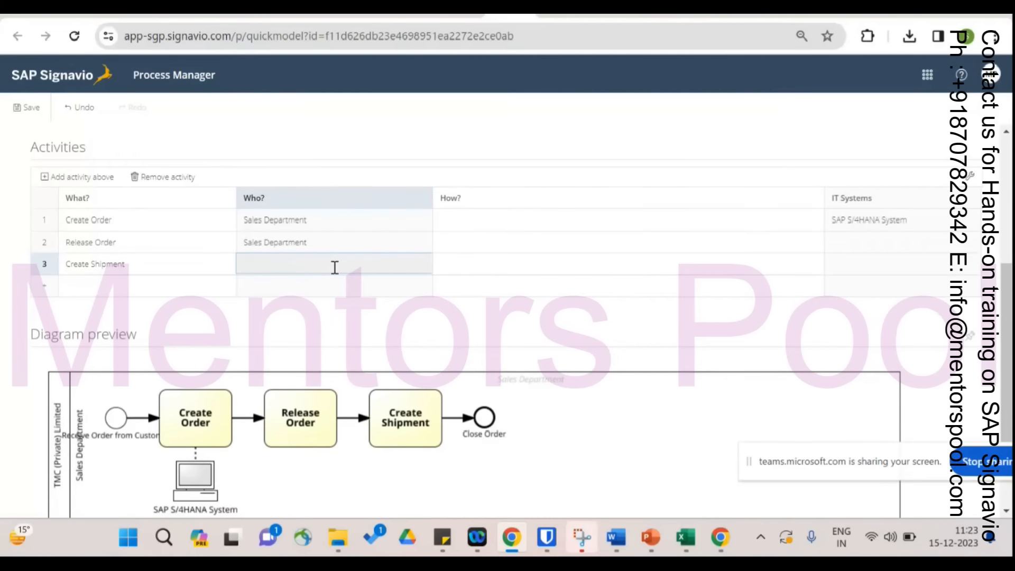
{"action": "type", "text": "Warehouse Department"}
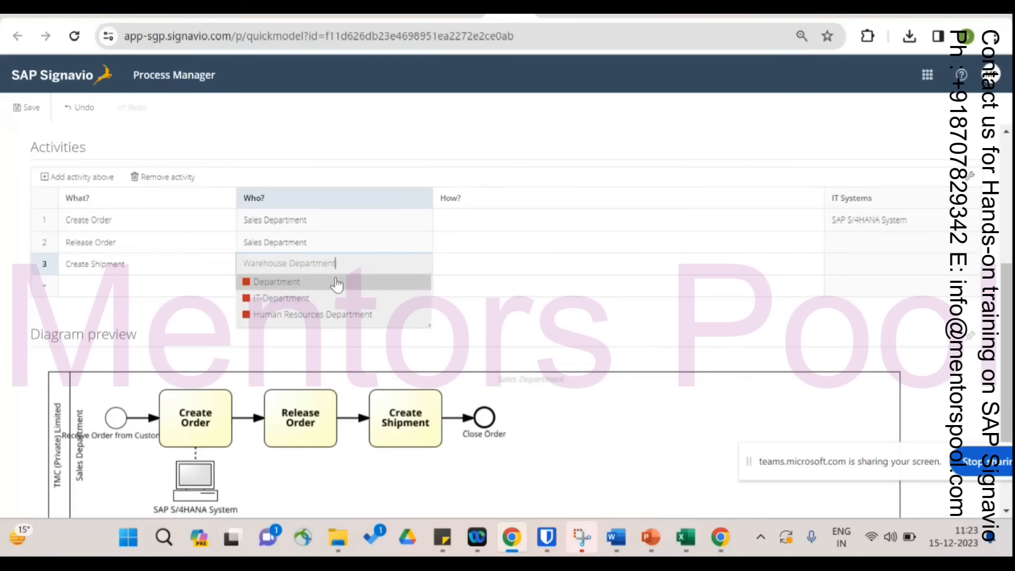
{"action": "key", "text": "Return"}
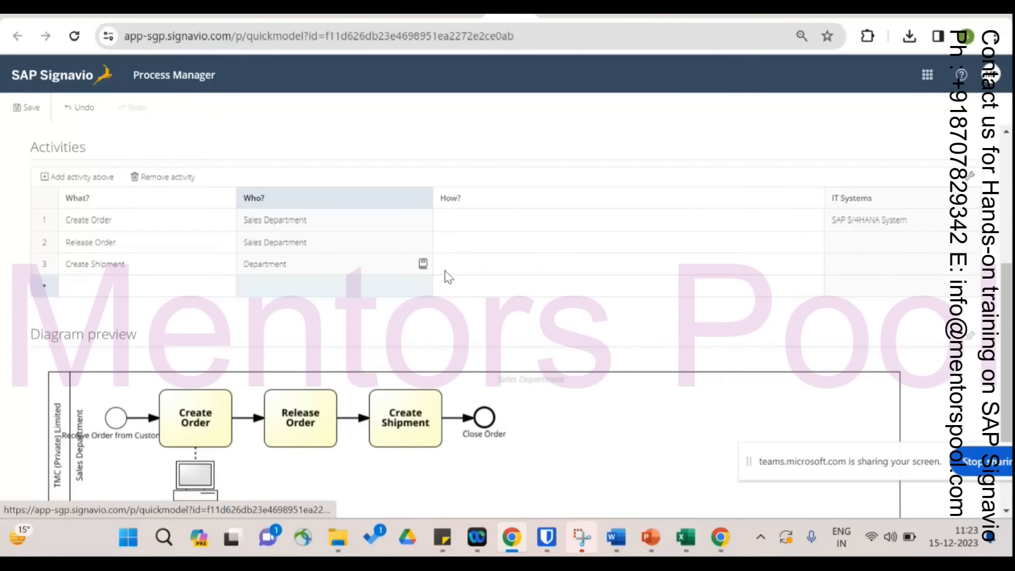
Assign Warehouse as the responsible party for the Create Shipment activity and check its lane in the diagram preview.
{"action": "left_click", "coordinate": [399, 265]}
{"action": "key", "text": "ctrl+a"}
{"action": "key", "text": "BackSpace"}
{"action": "type", "text": "rehouse"}
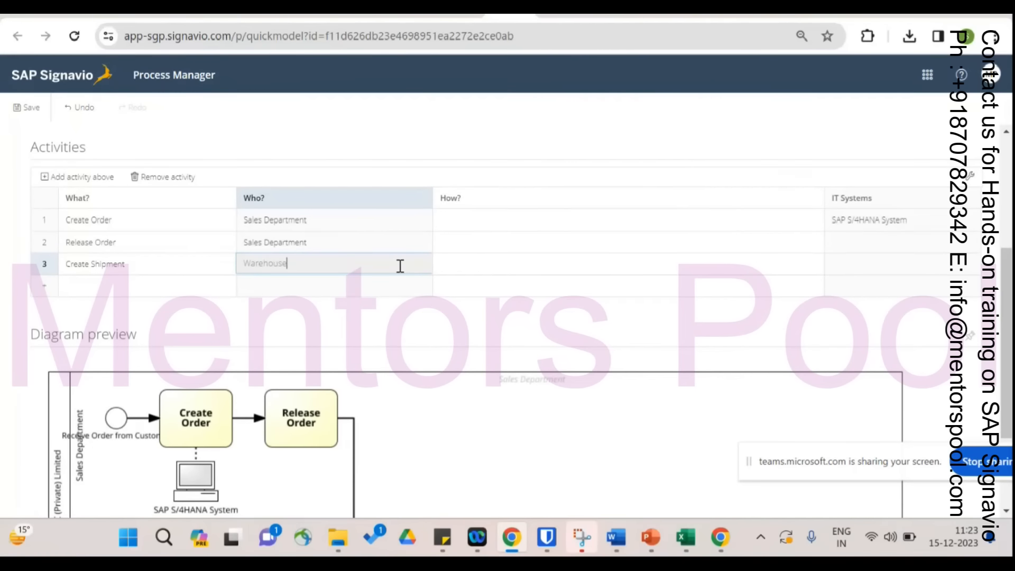
{"action": "key", "text": "Return"}
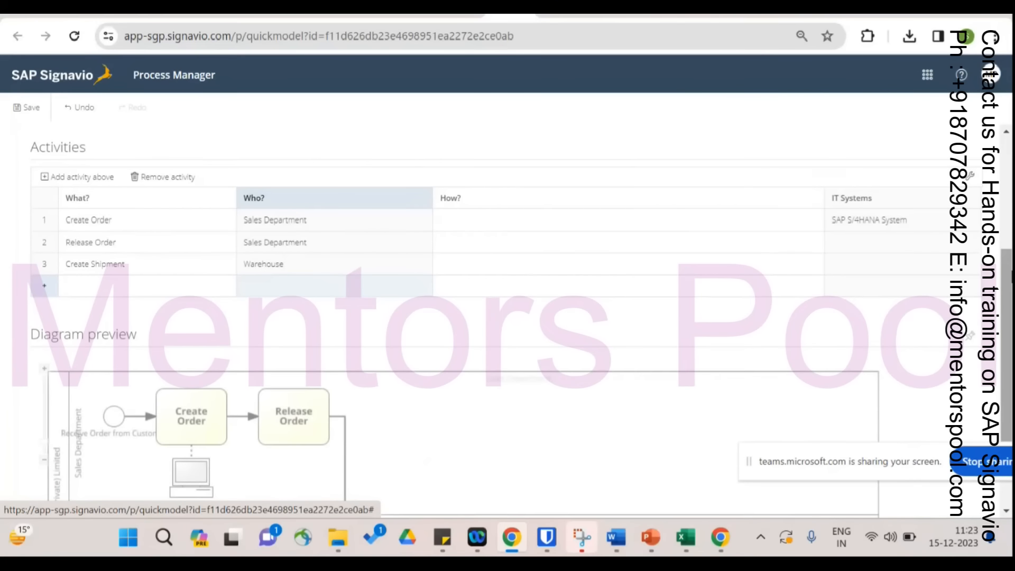
{"action": "scroll", "coordinate": [1007, 280], "scroll_direction": "down", "scroll_amount": 1}
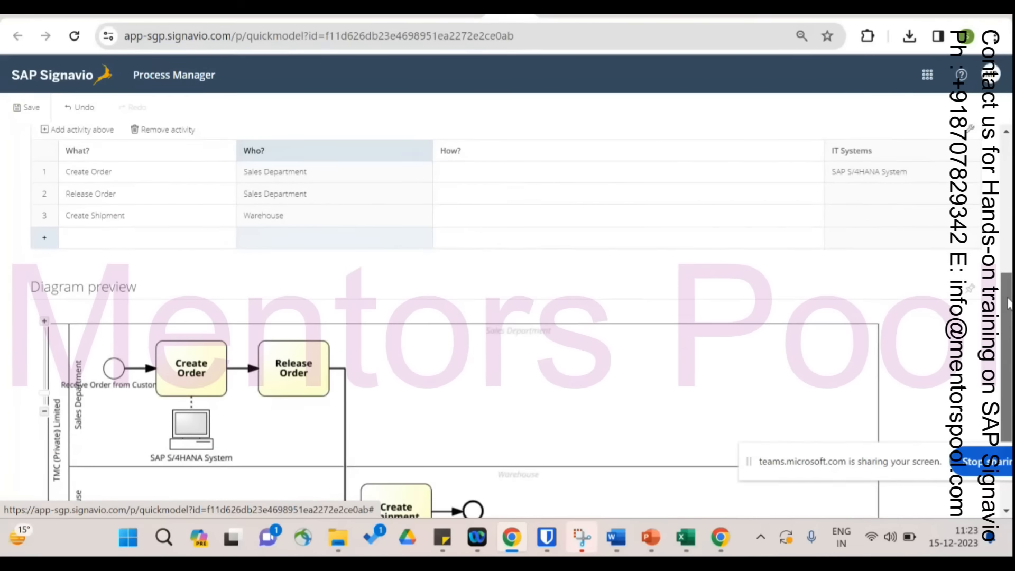
{"action": "left_click", "coordinate": [876, 222]}
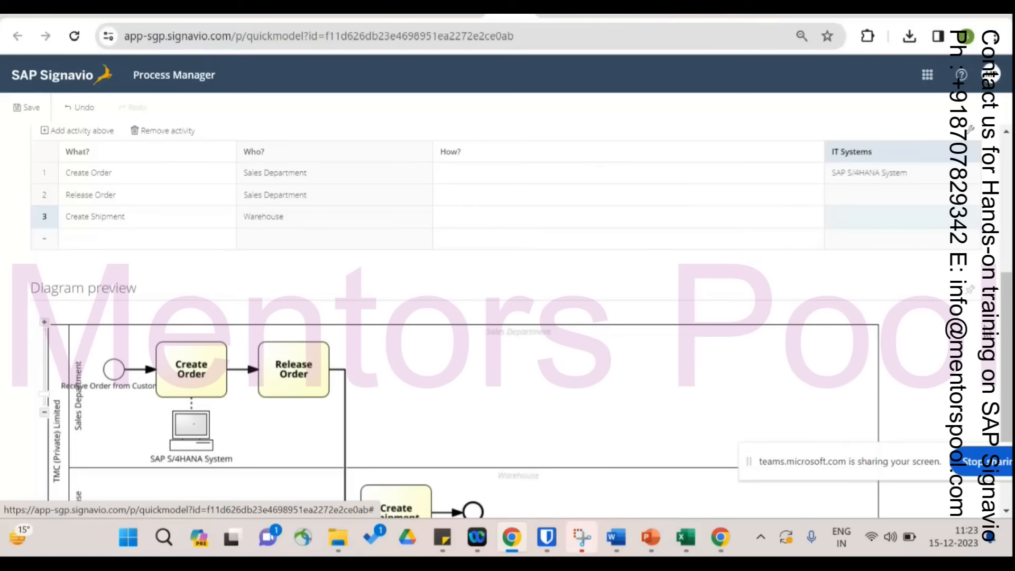
{"action": "scroll", "coordinate": [413, 473], "scroll_direction": "down", "scroll_amount": 2}
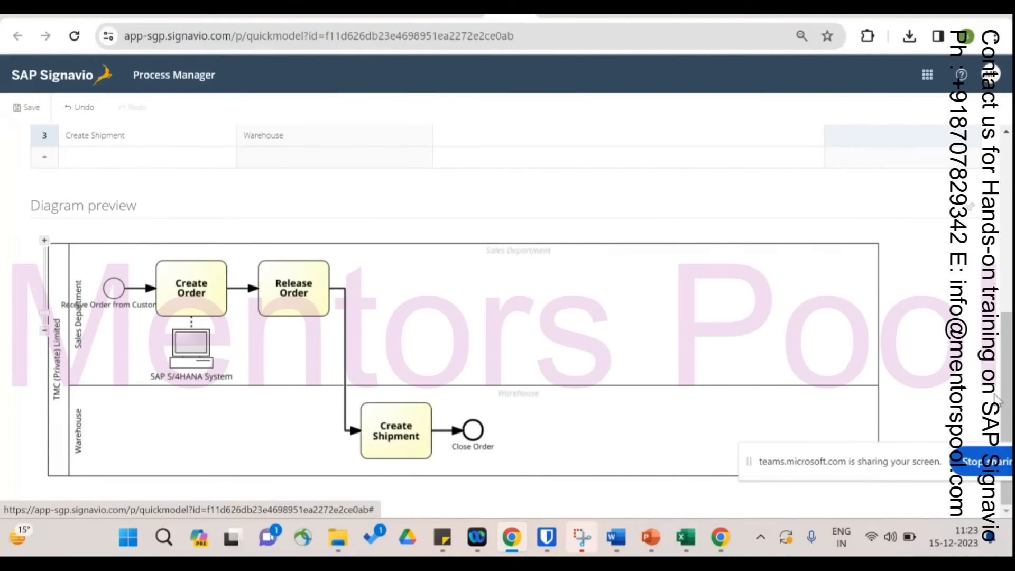
Look up the next step in the Design a Value Chain workbook and add Dispatch Shipment as the fourth activity.
{"action": "mouse_move", "coordinate": [687, 548]}
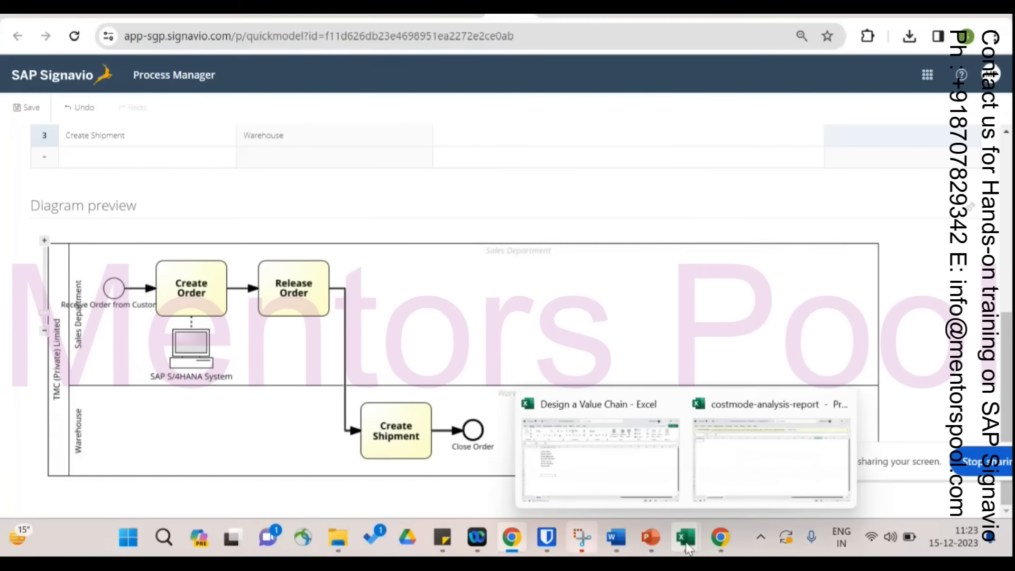
{"action": "mouse_move", "coordinate": [724, 549]}
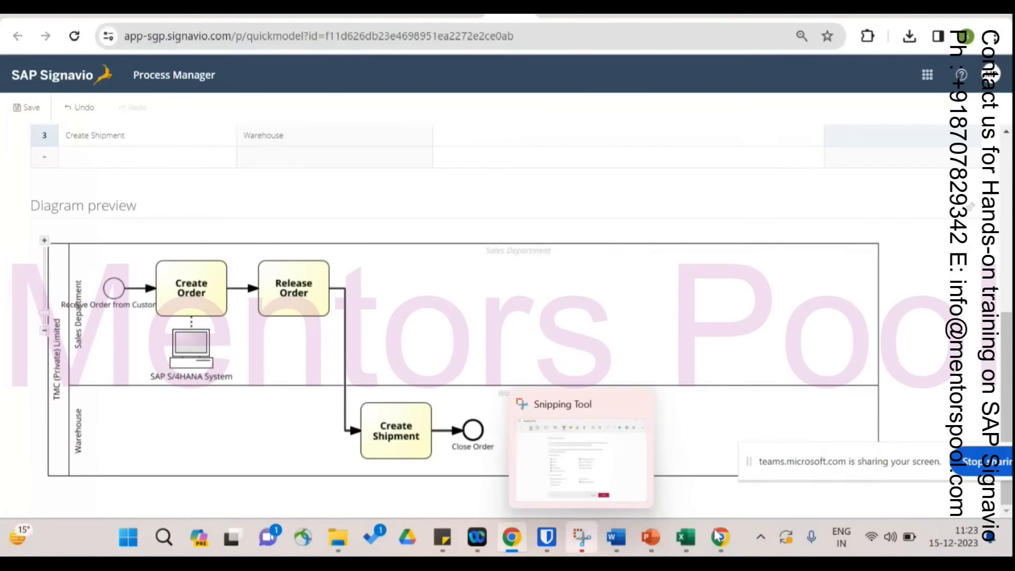
{"action": "left_click", "coordinate": [603, 456]}
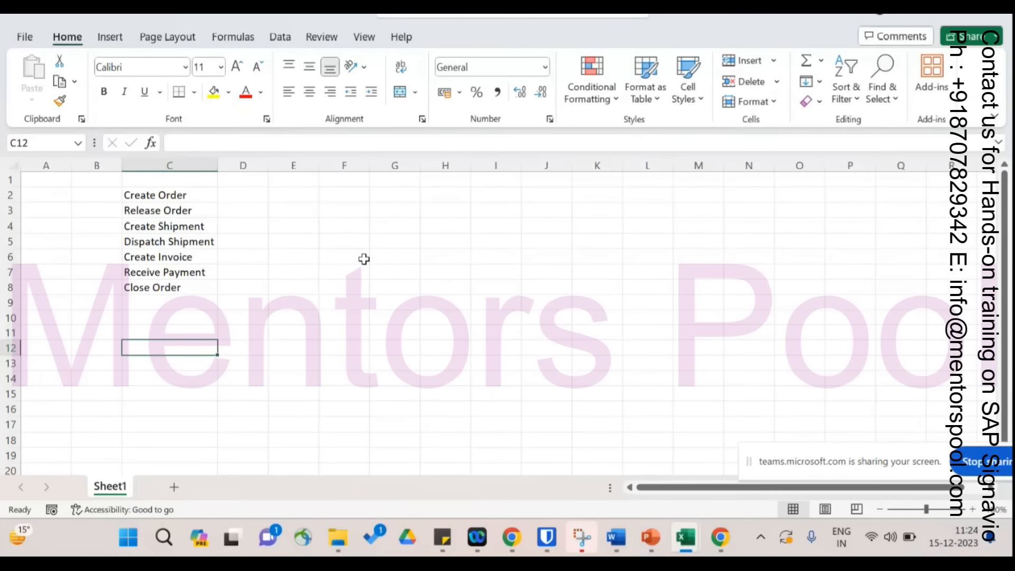
{"action": "left_click", "coordinate": [918, 18]}
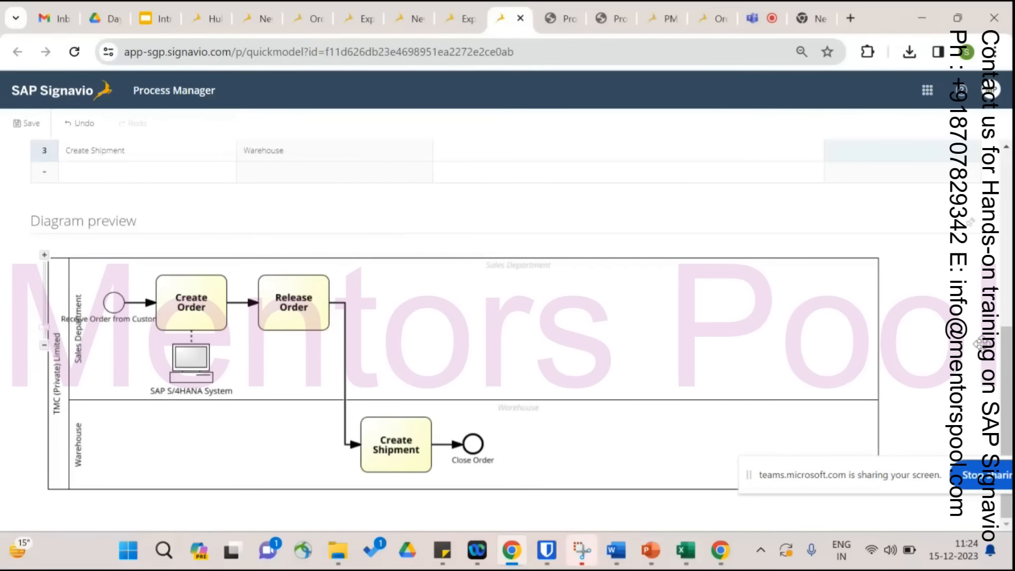
{"action": "scroll", "coordinate": [1008, 306], "scroll_direction": "up", "scroll_amount": 2}
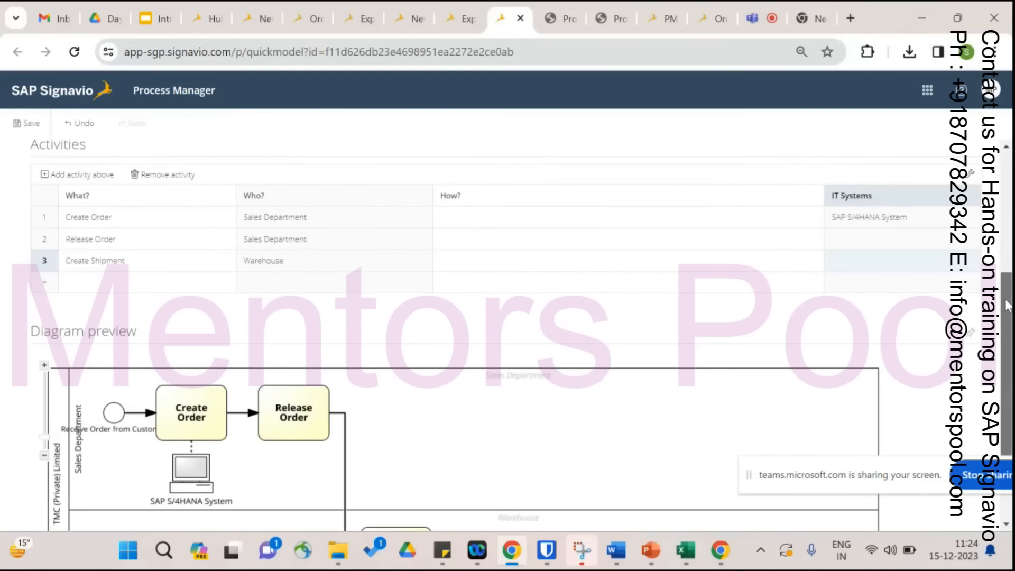
{"action": "left_click", "coordinate": [53, 286]}
{"action": "left_click", "coordinate": [87, 284]}
{"action": "type", "text": "Disp"}
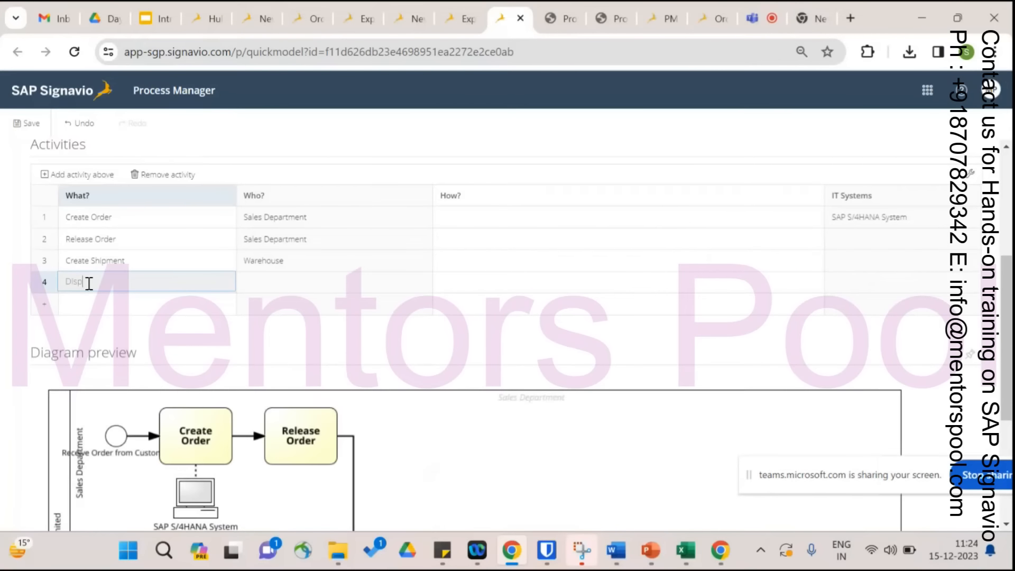
{"action": "type", "text": "atch"}
{"action": "type", "text": " Shipm"}
{"action": "type", "text": "en"}
{"action": "type", "text": "t"}
{"action": "key", "text": "BackSpace"}
{"action": "type", "text": "nt"}
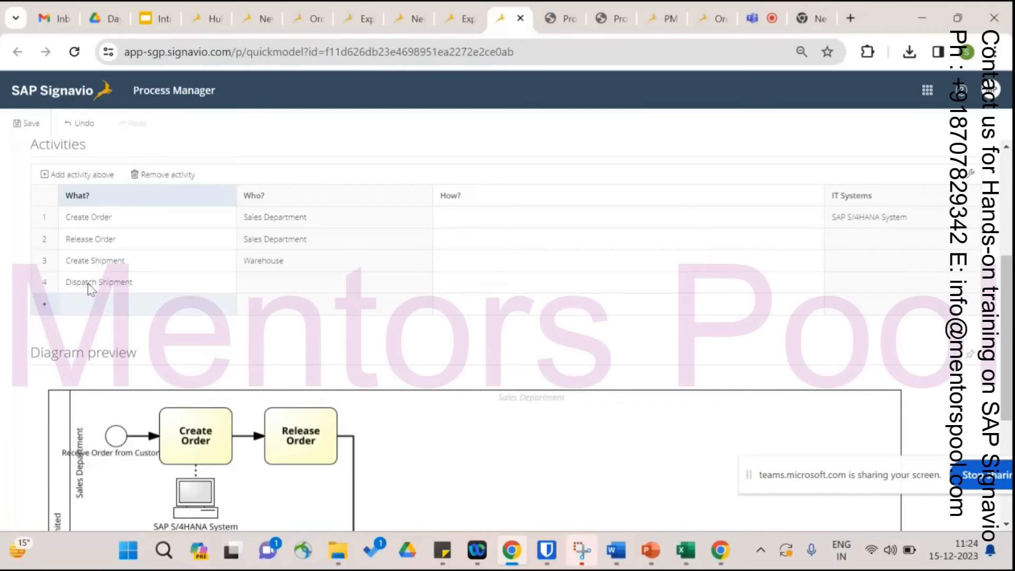
Assign Warehouse as the responsible party for the Dispatch Shipment activity.
{"action": "left_click", "coordinate": [282, 291]}
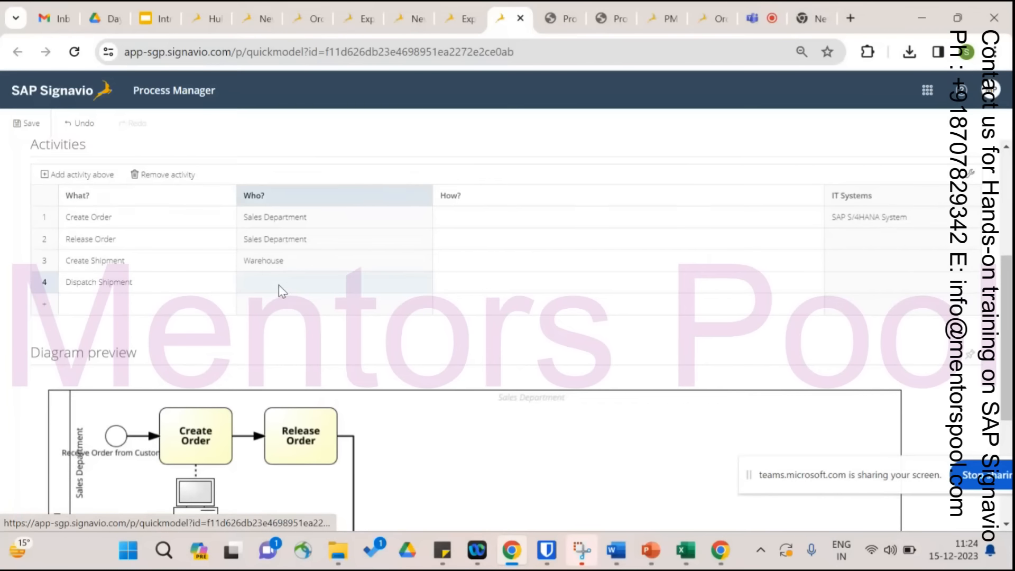
{"action": "type", "text": "Ware"}
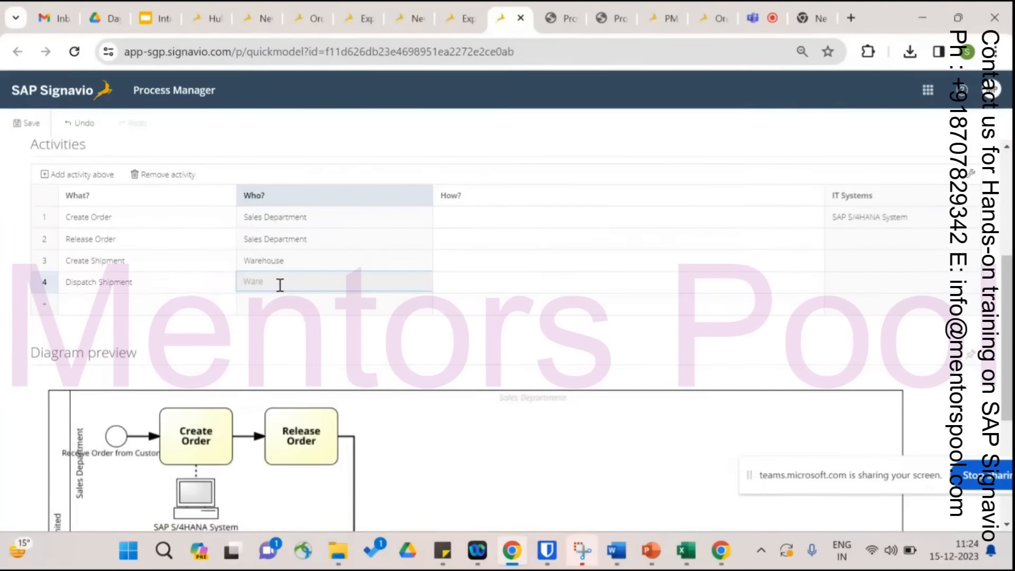
{"action": "type", "text": "house"}
{"action": "key", "text": "Return"}
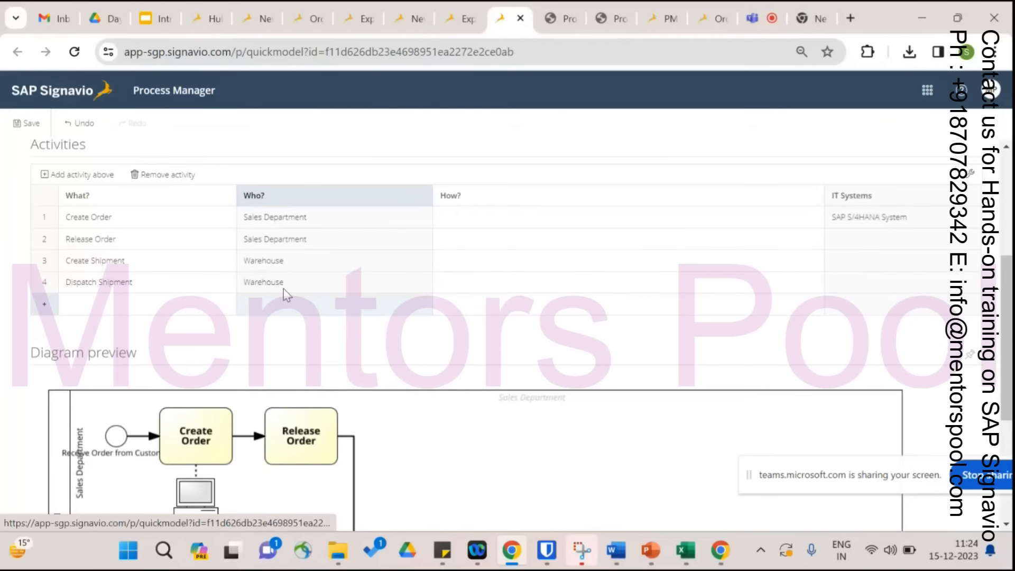
Look up the next step in the Design a Value Chain workbook and add Create Invoice as the fifth activity.
{"action": "mouse_move", "coordinate": [1007, 300]}
{"action": "left_mouse_down"}
{"action": "mouse_move", "coordinate": [1009, 364]}
{"action": "mouse_move", "coordinate": [1011, 307]}
{"action": "left_mouse_up"}
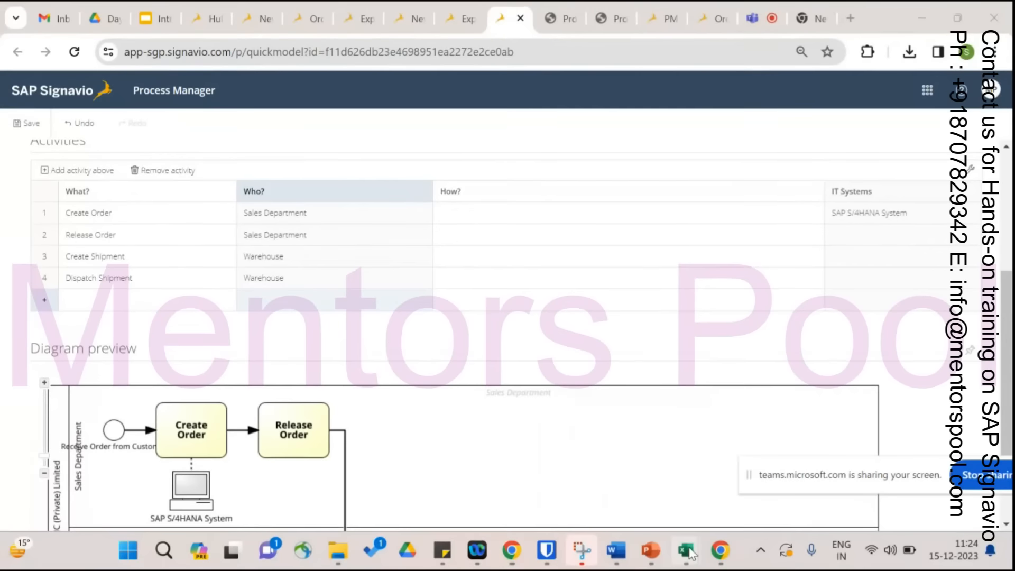
{"action": "mouse_move", "coordinate": [690, 553]}
{"action": "left_click", "coordinate": [620, 468]}
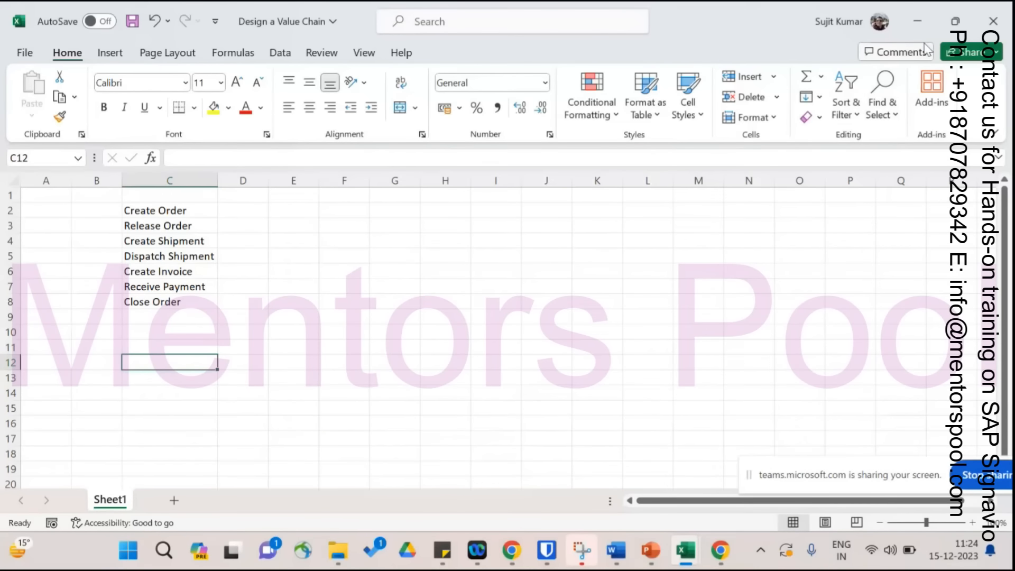
{"action": "left_click", "coordinate": [918, 22]}
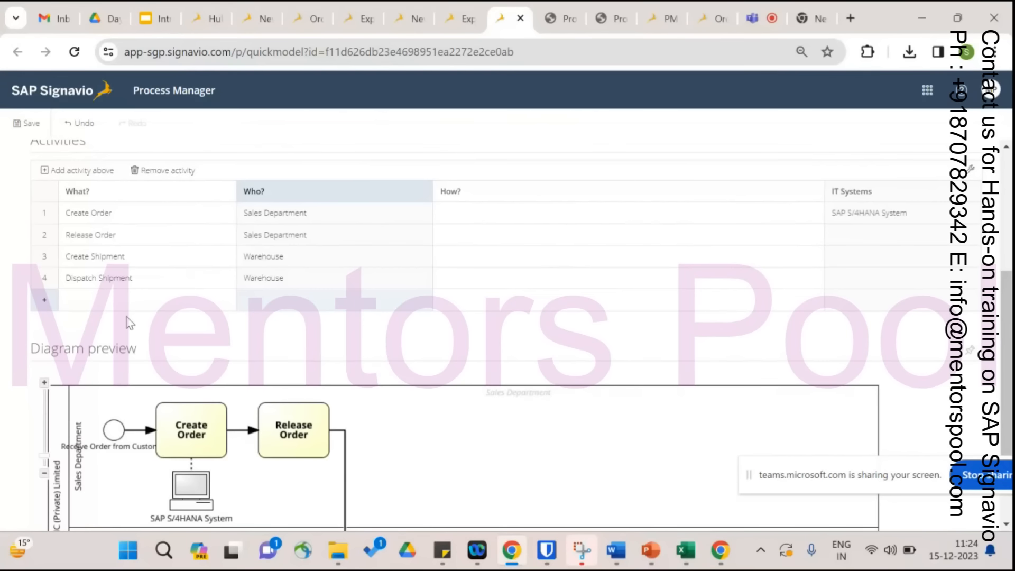
{"action": "left_click", "coordinate": [121, 300]}
{"action": "type", "text": "Create Invoice"}
{"action": "left_click", "coordinate": [283, 338]}
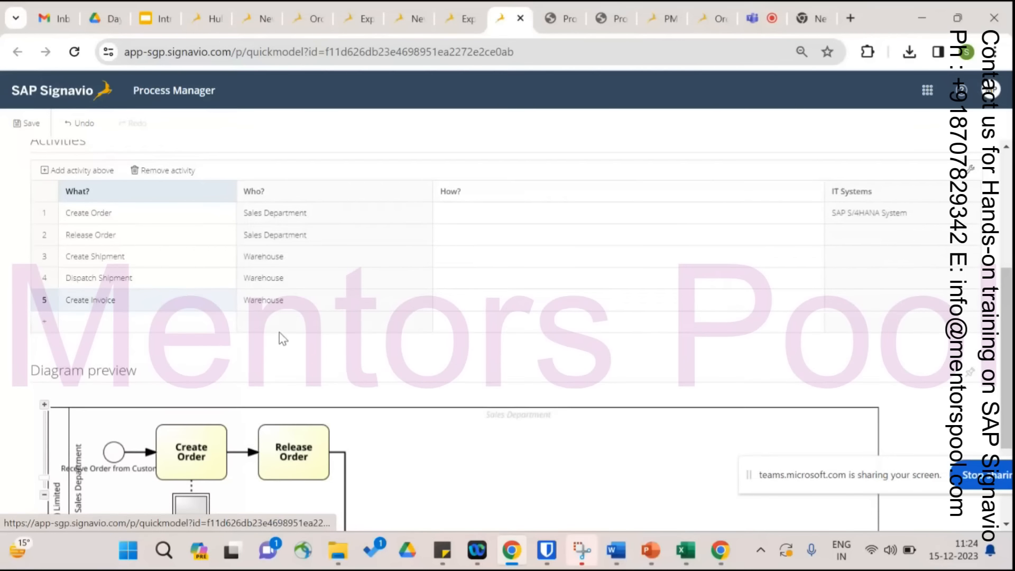
Replace the responsible party of the Create Invoice activity with Finanace Department and check its lane in the diagram preview.
{"action": "left_click", "coordinate": [308, 301]}
{"action": "key", "text": "BackSpace"}
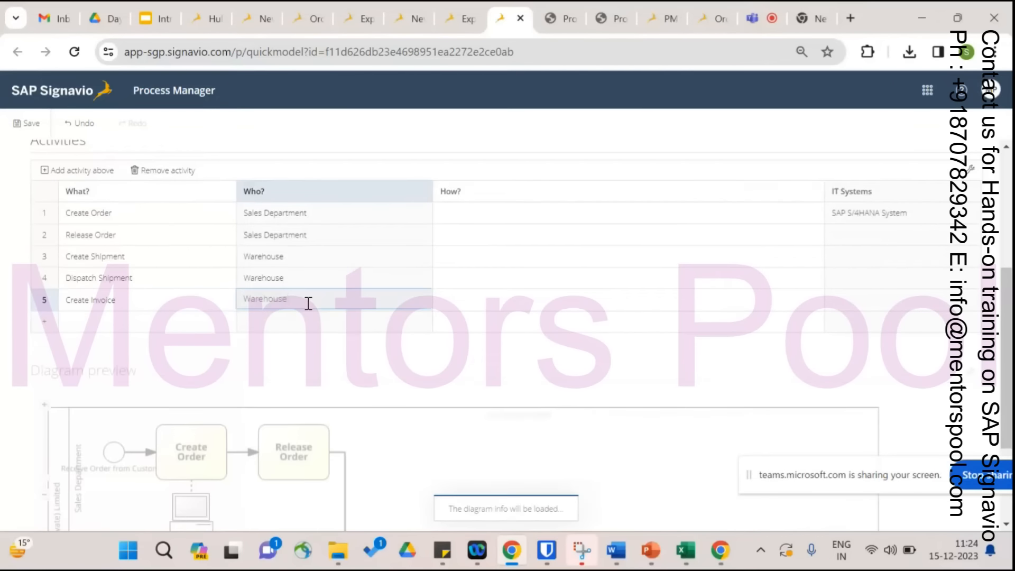
{"action": "key", "text": "BackSpace"}
{"action": "key", "text": "BackSpace"}
{"action": "key", "text": "BackSpace"}
{"action": "key", "text": "BackSpace"}
{"action": "key", "text": "BackSpace"}
{"action": "key", "text": "BackSpace"}
{"action": "key", "text": "BackSpace"}
{"action": "key", "text": "BackSpace"}
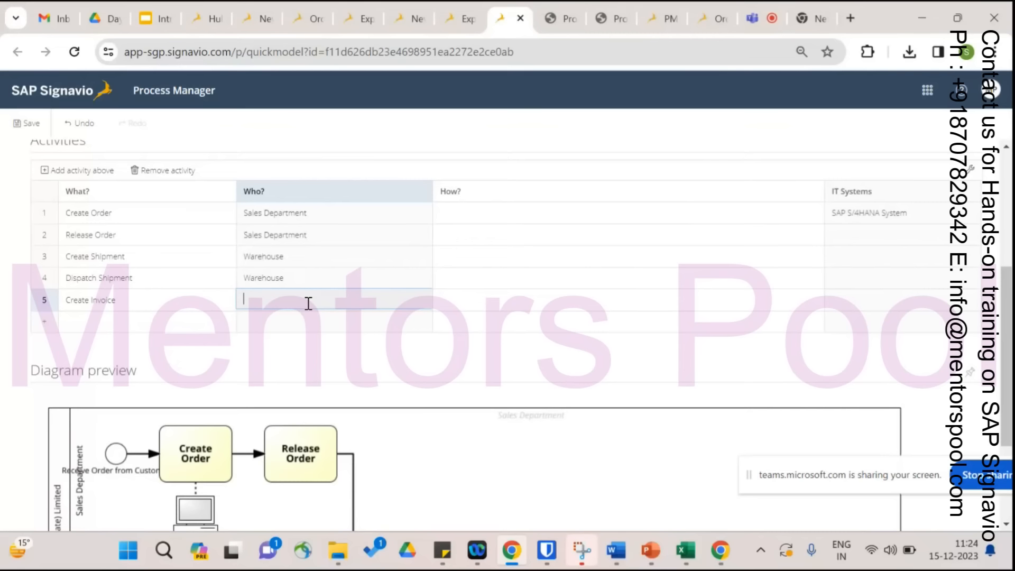
{"action": "type", "text": "Finanace Depar"}
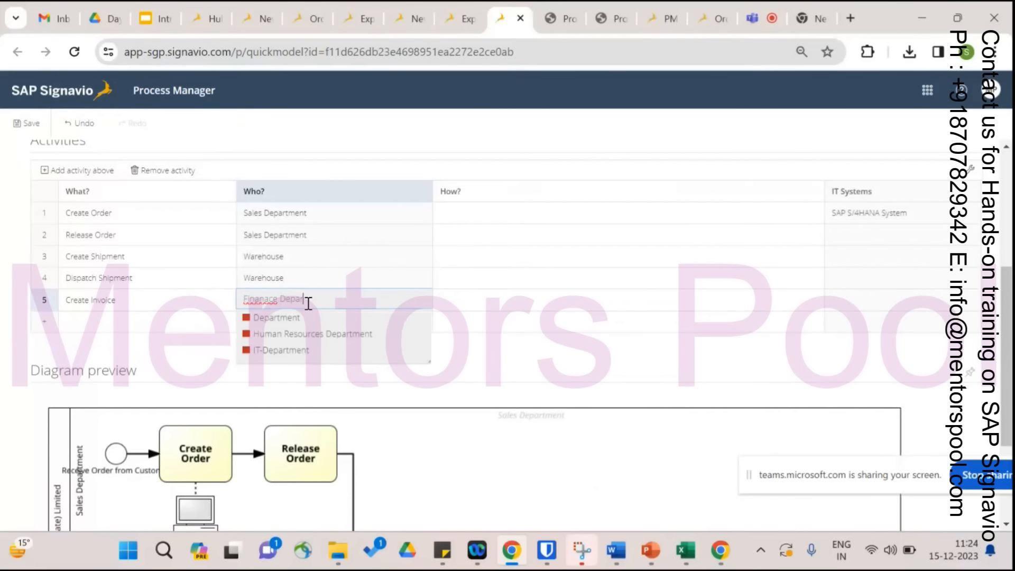
{"action": "type", "text": "tment"}
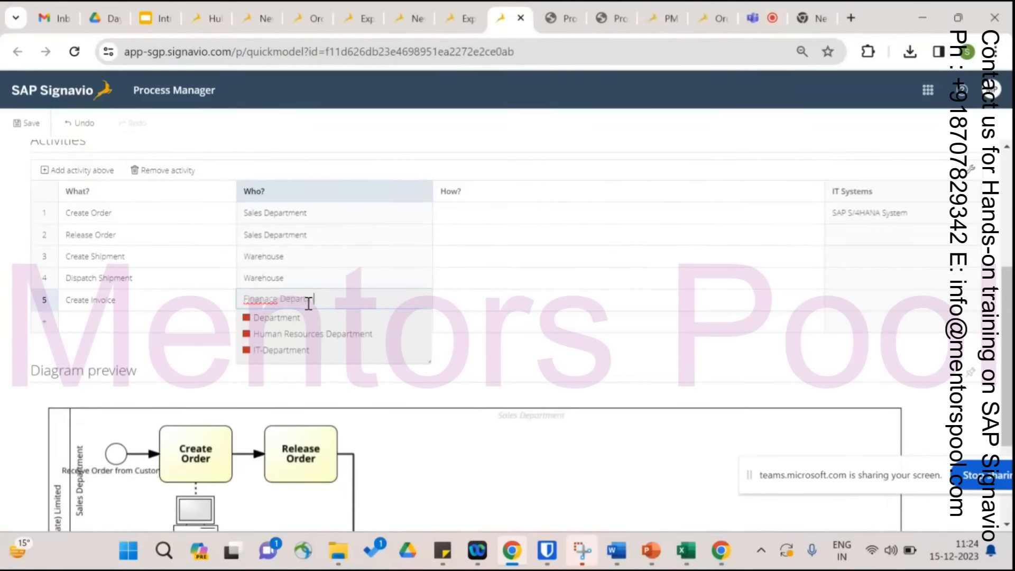
{"action": "key", "text": "Return"}
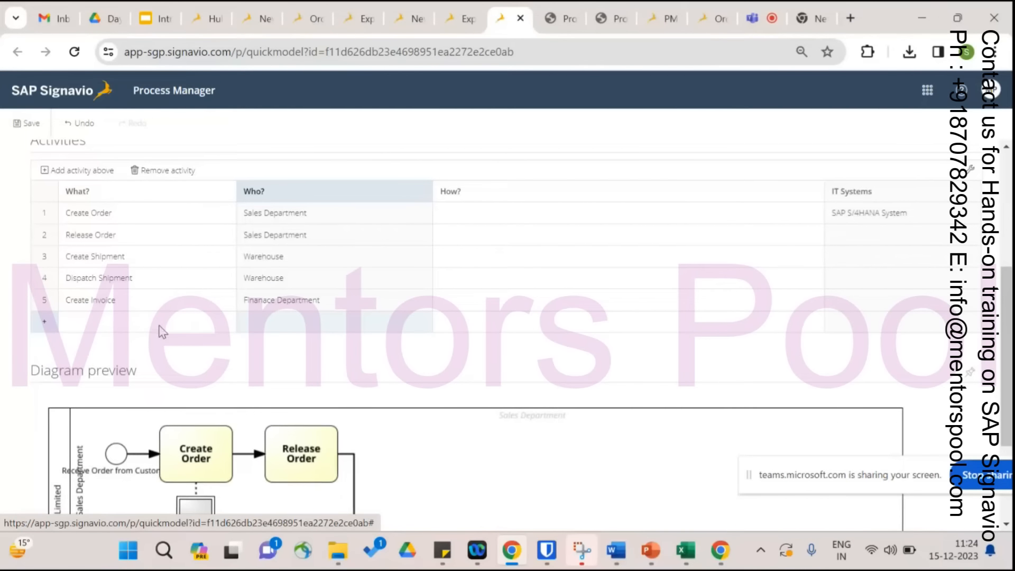
{"action": "left_click", "coordinate": [163, 329]}
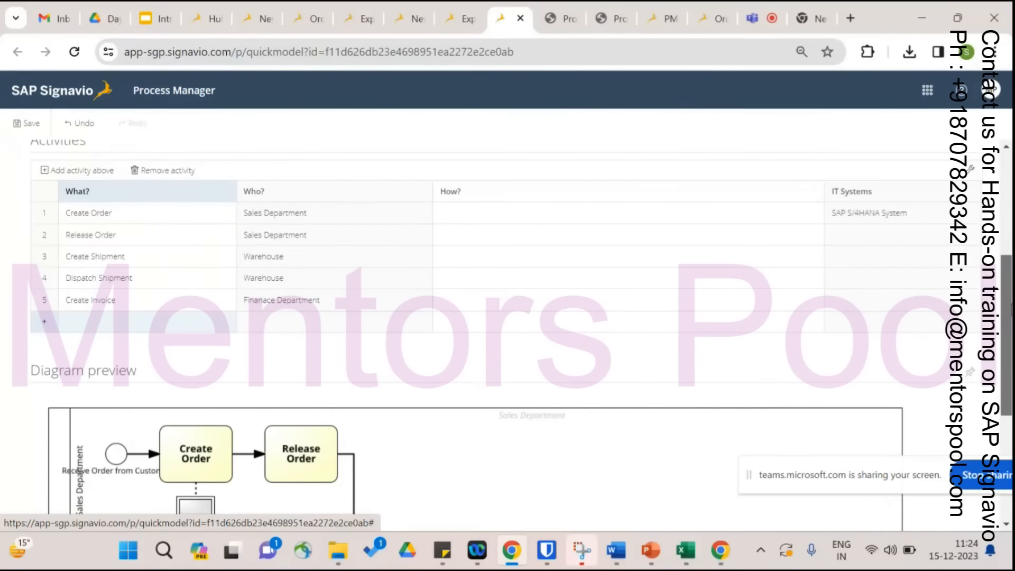
{"action": "scroll", "coordinate": [1007, 338], "scroll_direction": "down", "scroll_amount": 3}
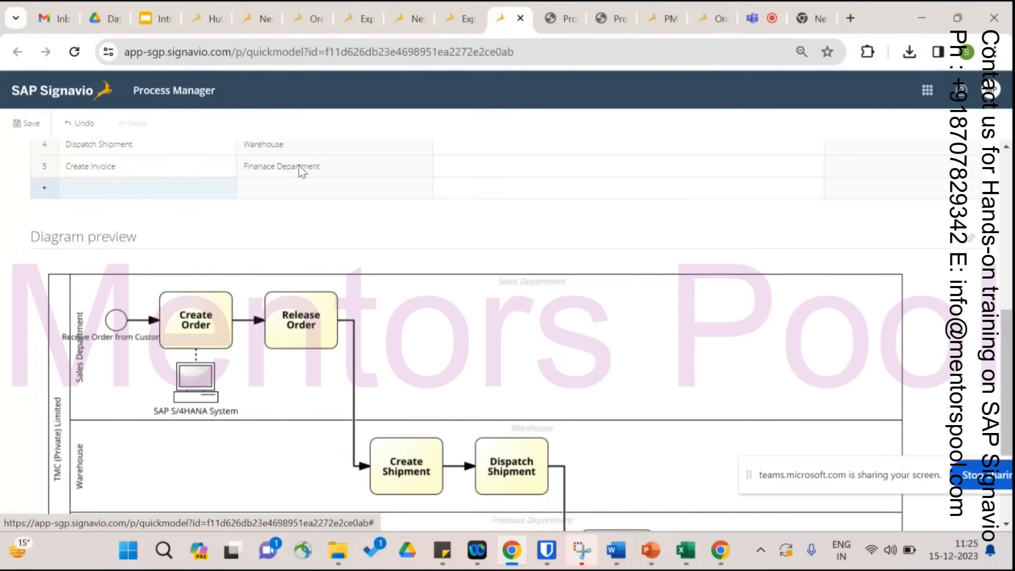
{"action": "scroll", "coordinate": [1008, 370], "scroll_direction": "down", "scroll_amount": 2}
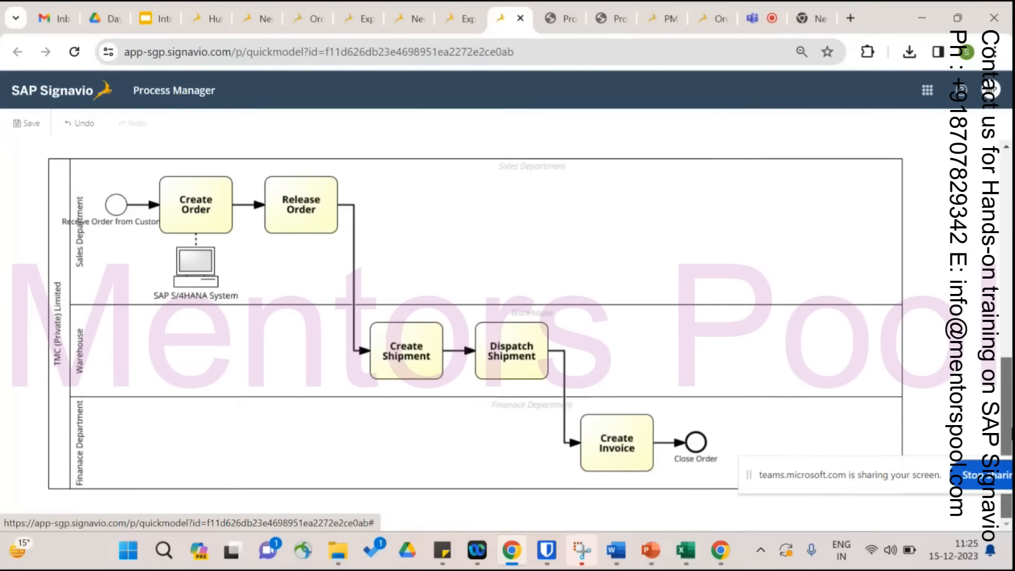
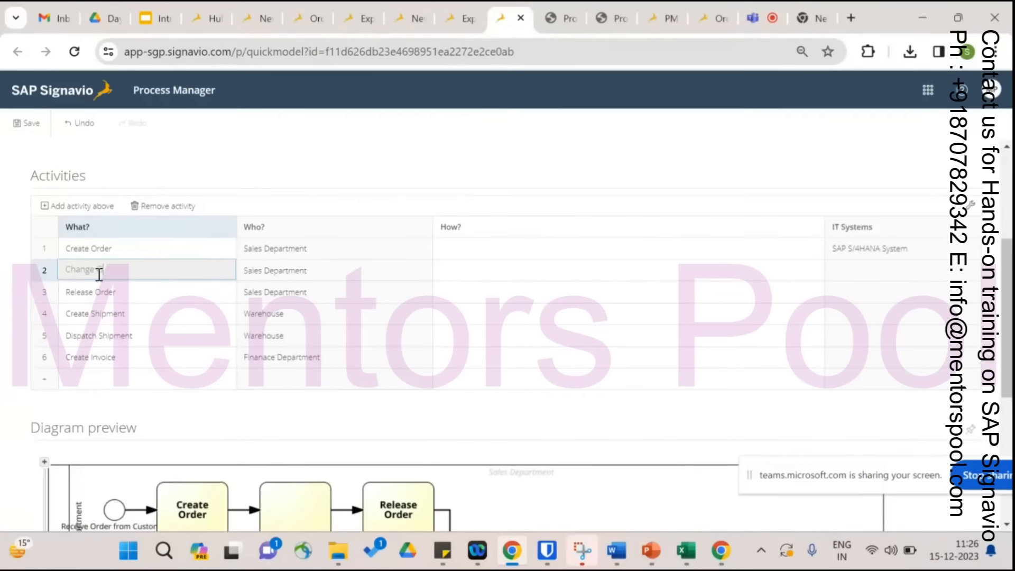
Name the blank second activity Change Order.
{"action": "type", "text": "der"}
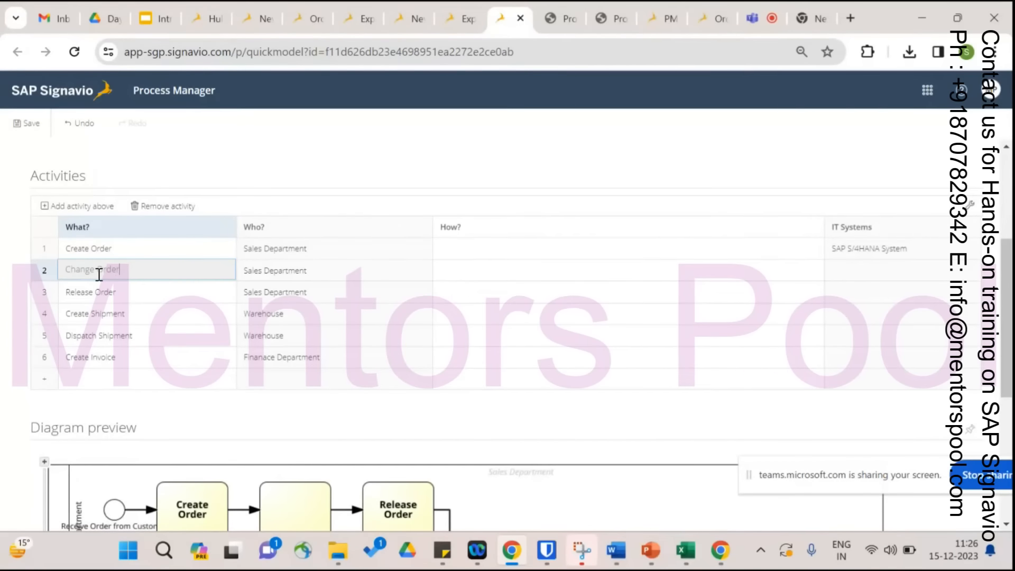
{"action": "key", "text": "Return"}
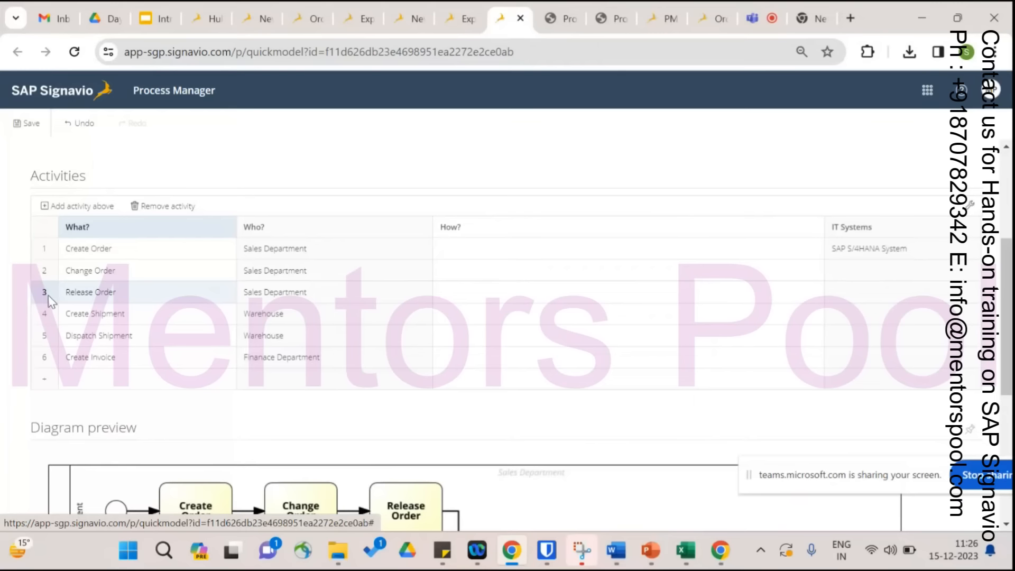
Insert an Approve Order activity above Release Order and check the extended flow in the diagram preview.
{"action": "left_click", "coordinate": [65, 211]}
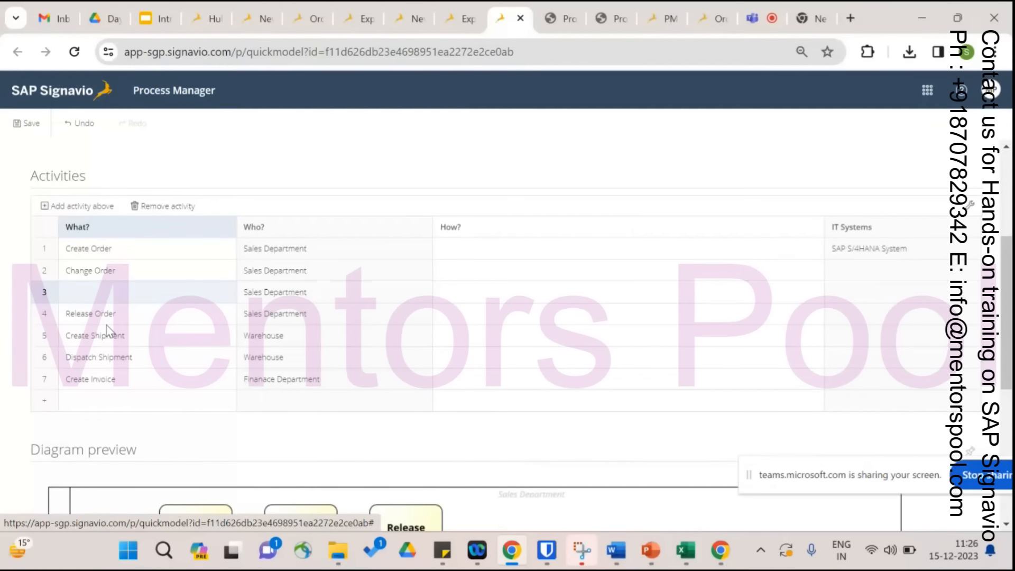
{"action": "left_click", "coordinate": [91, 290]}
{"action": "type", "text": "Approve Orde"}
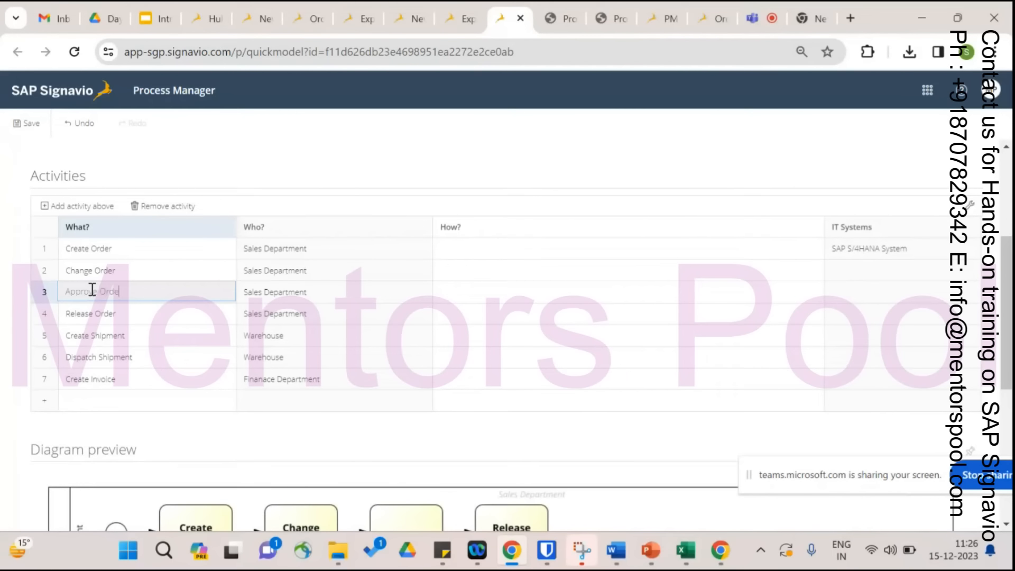
{"action": "type", "text": "r"}
{"action": "left_click", "coordinate": [159, 319]}
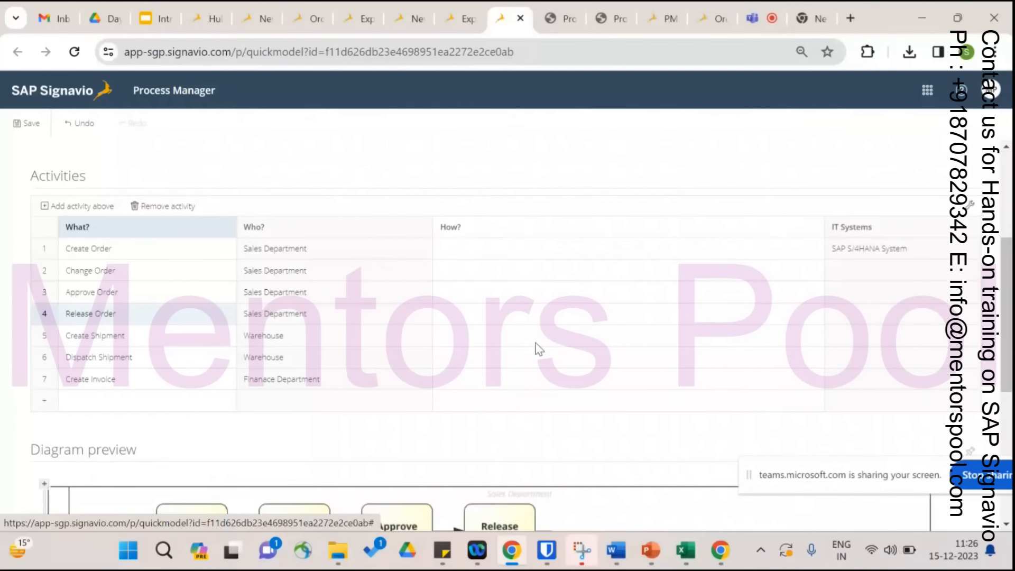
{"action": "scroll", "coordinate": [535, 346], "scroll_direction": "down", "scroll_amount": 3}
{"action": "scroll", "coordinate": [535, 346], "scroll_direction": "down", "scroll_amount": 1}
{"action": "left_click_drag", "start_coordinate": [1011, 399], "coordinate": [1011, 451]}
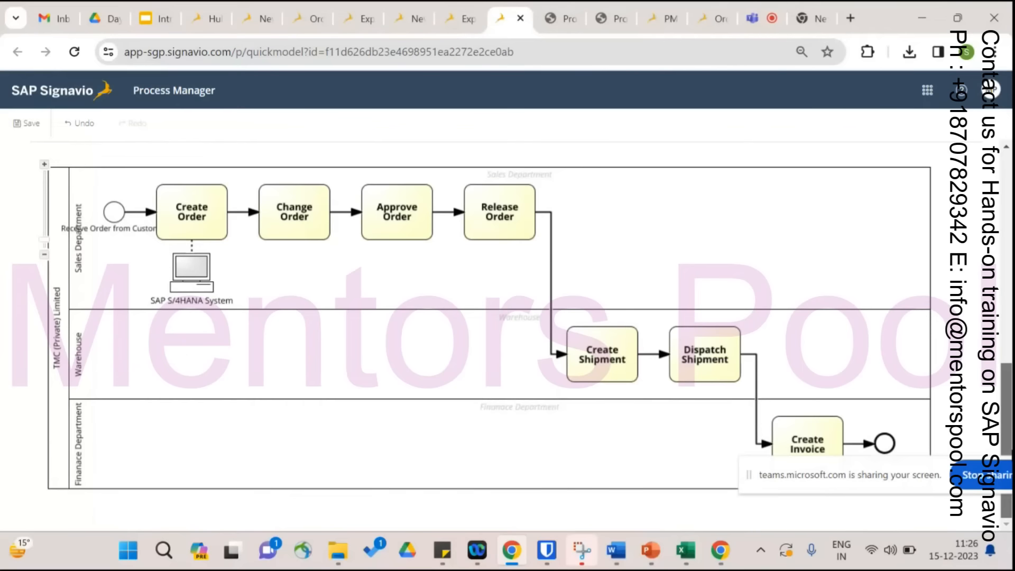
Consult the Design a Value Chain workbook for the step following Create Invoice and add Receive Payment as the eighth activity.
{"action": "left_click", "coordinate": [684, 558]}
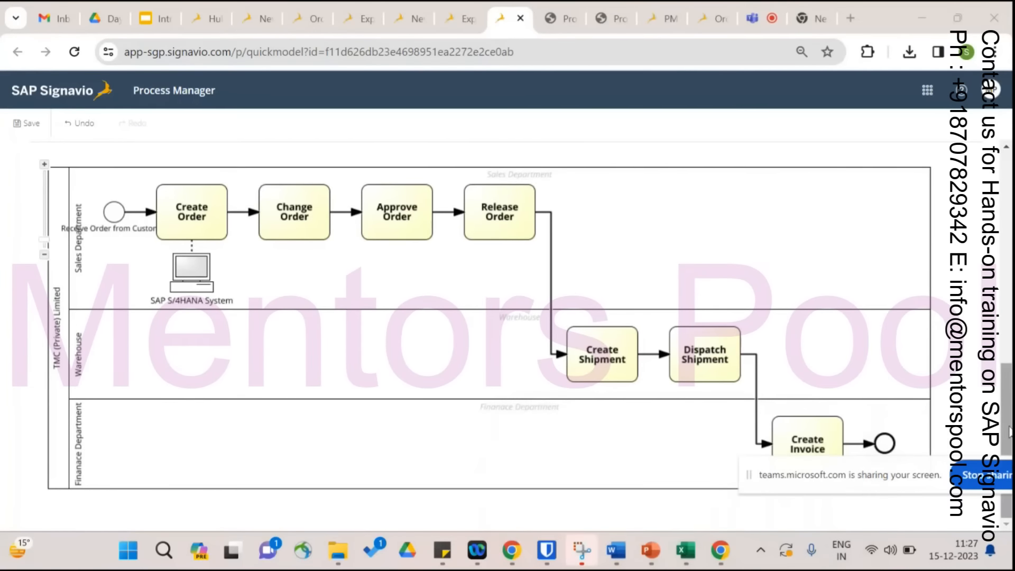
{"action": "scroll", "coordinate": [1001, 289], "scroll_direction": "up", "scroll_amount": 7}
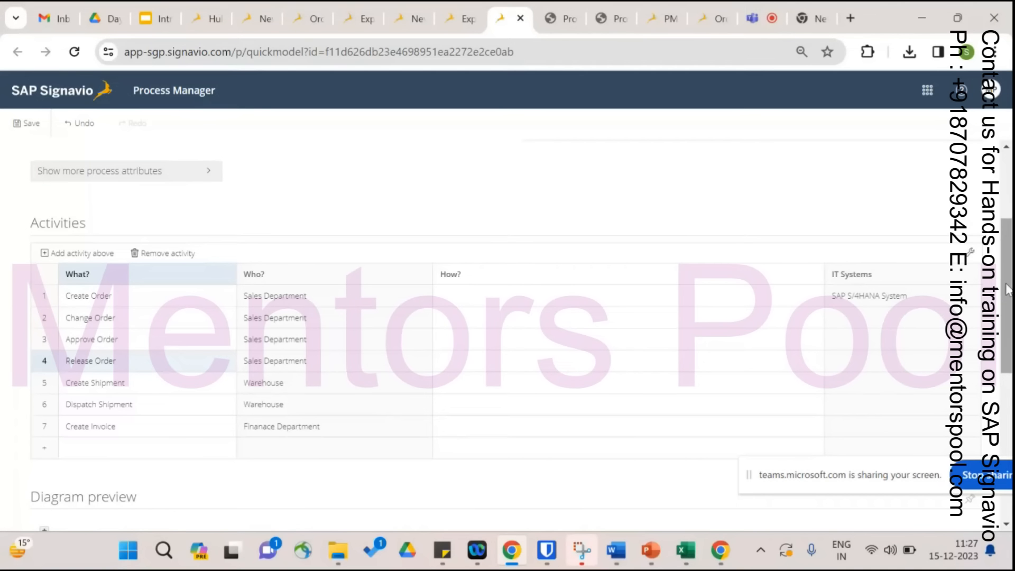
{"action": "left_click_drag", "start_coordinate": [1008, 289], "coordinate": [1010, 354]}
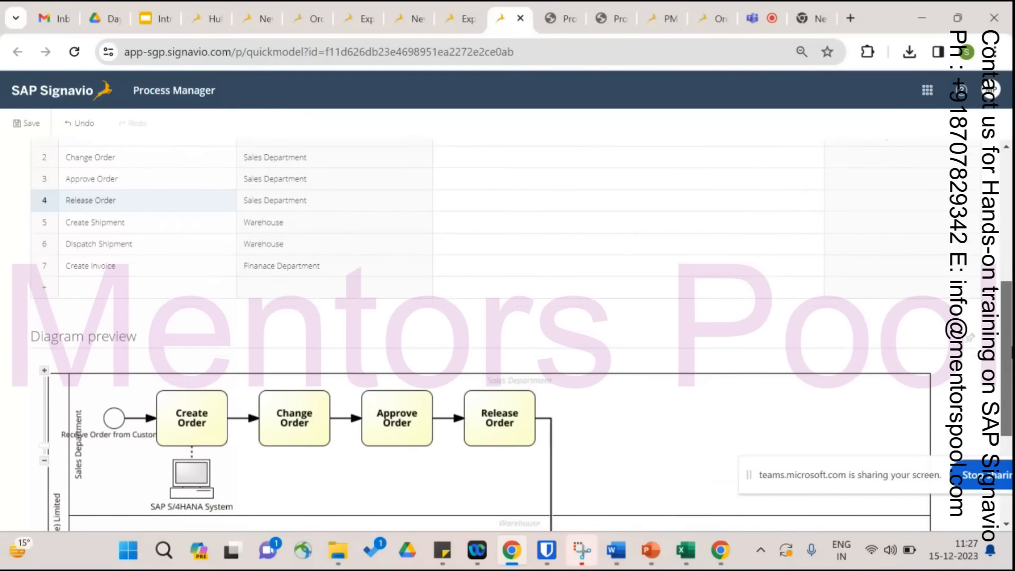
{"action": "mouse_move", "coordinate": [686, 549]}
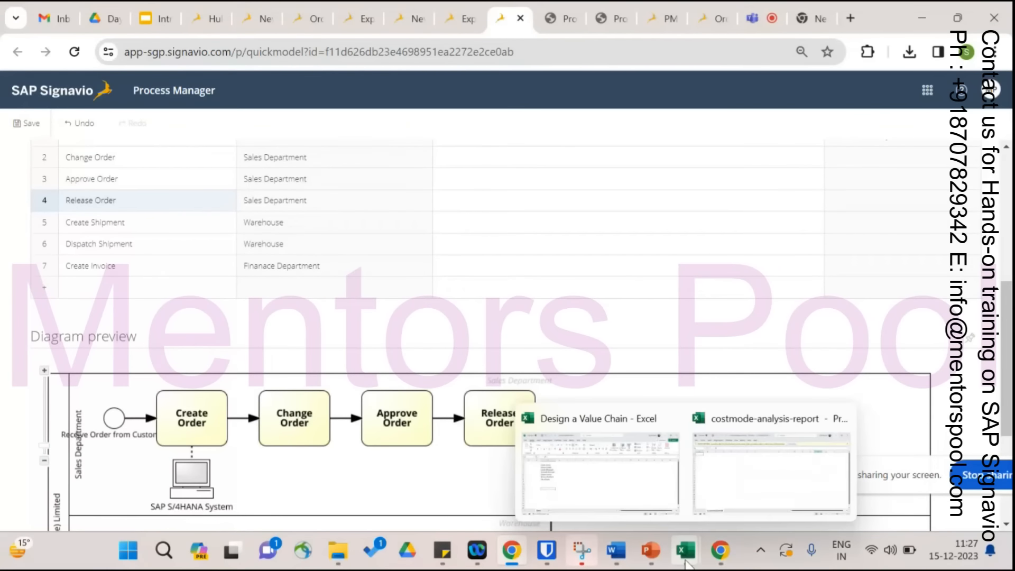
{"action": "left_click", "coordinate": [583, 469]}
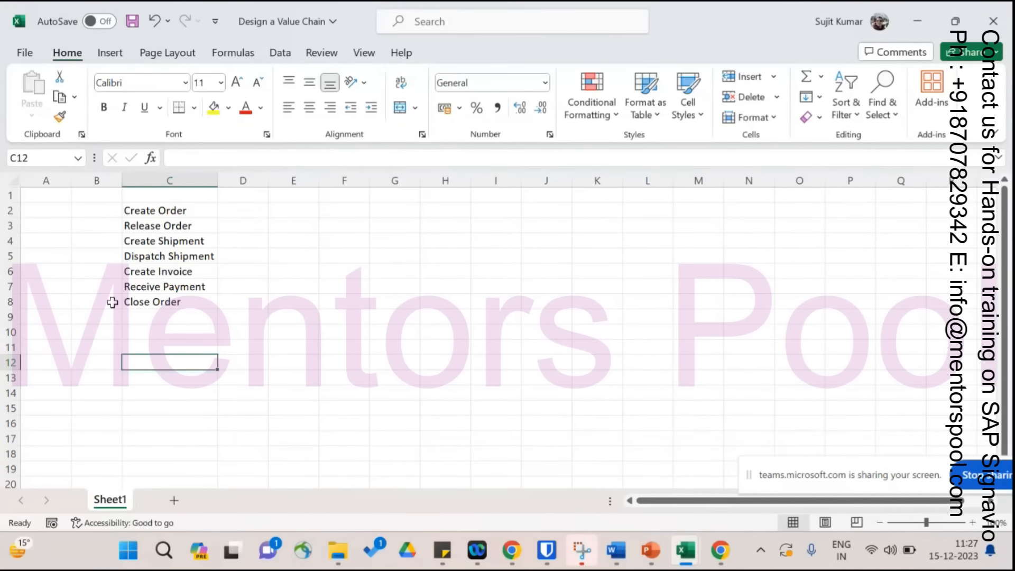
{"action": "left_click", "coordinate": [922, 22]}
{"action": "left_click", "coordinate": [130, 294]}
{"action": "type", "text": "Receiv"}
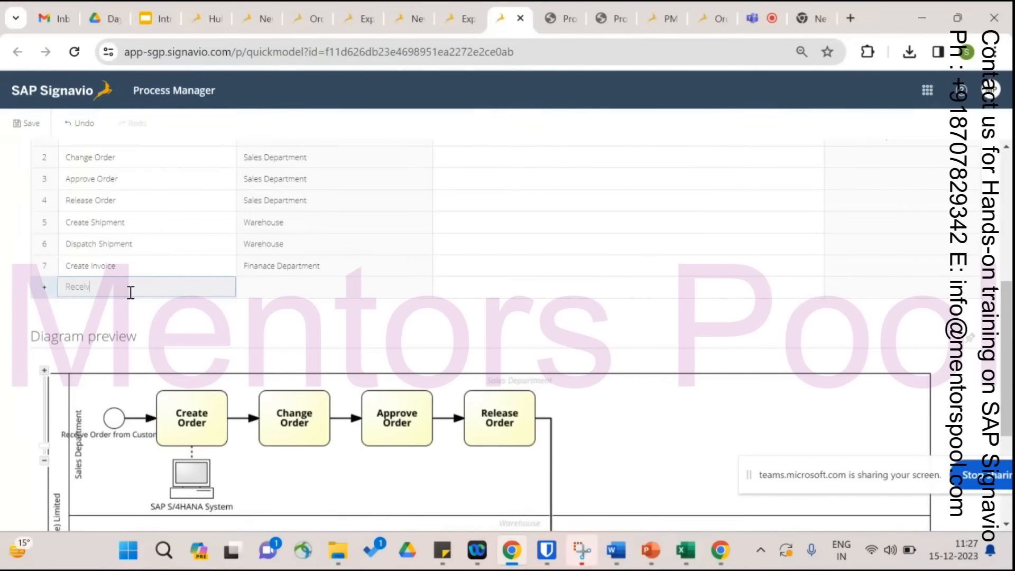
{"action": "type", "text": "e Payment"}
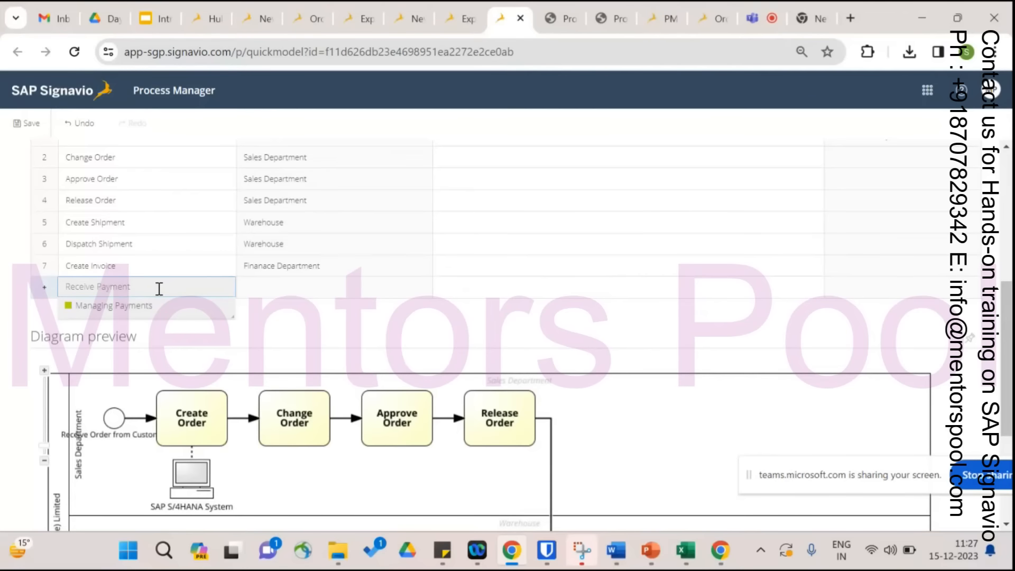
{"action": "key", "text": "Return"}
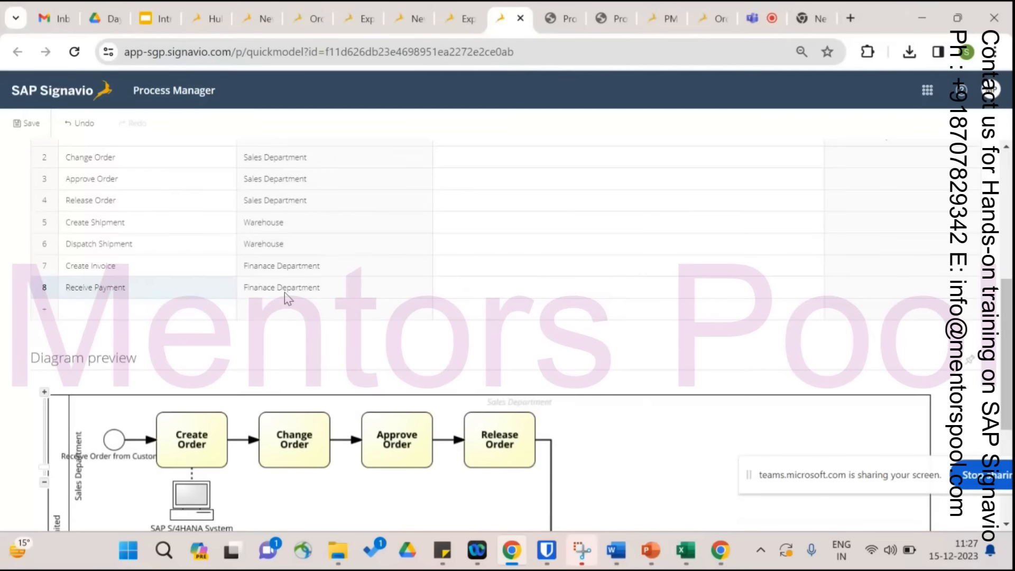
Correct the responsible party of the Create Invoice and Receive Payment activities to Finance Department.
{"action": "left_click", "coordinate": [285, 293]}
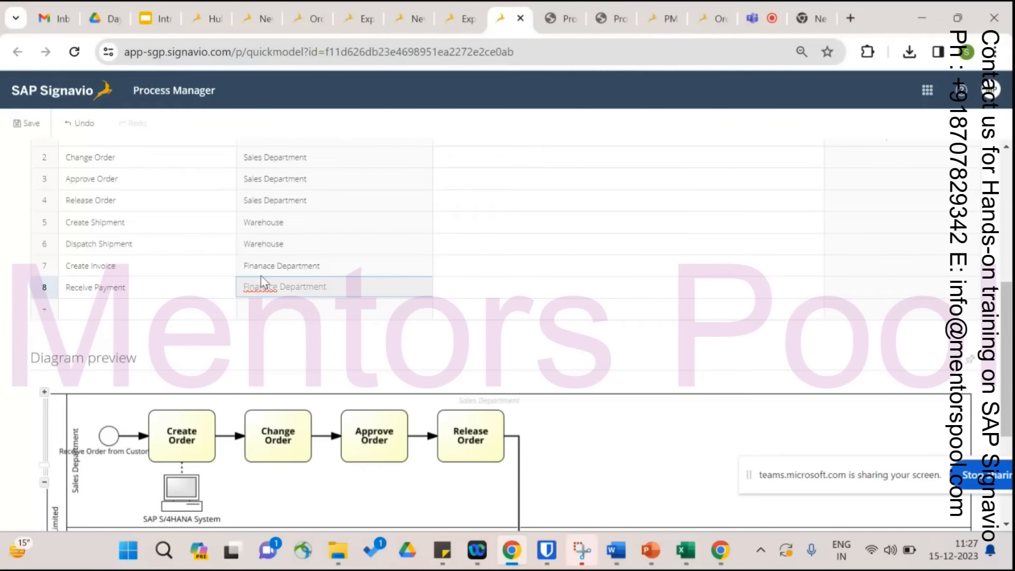
{"action": "key", "text": "Return"}
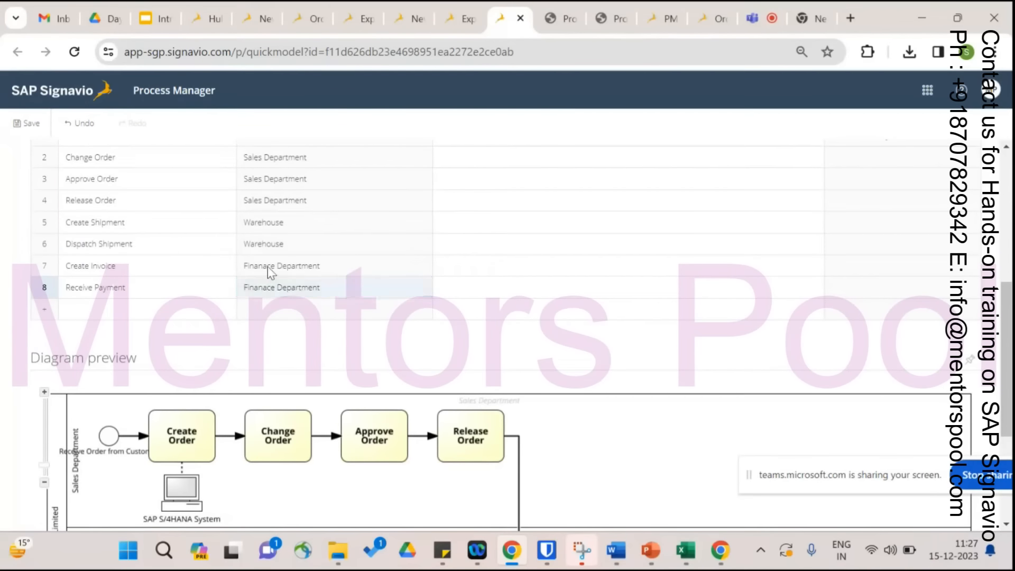
{"action": "left_click", "coordinate": [268, 266]}
{"action": "key", "text": "BackSpace"}
{"action": "key", "text": "Return"}
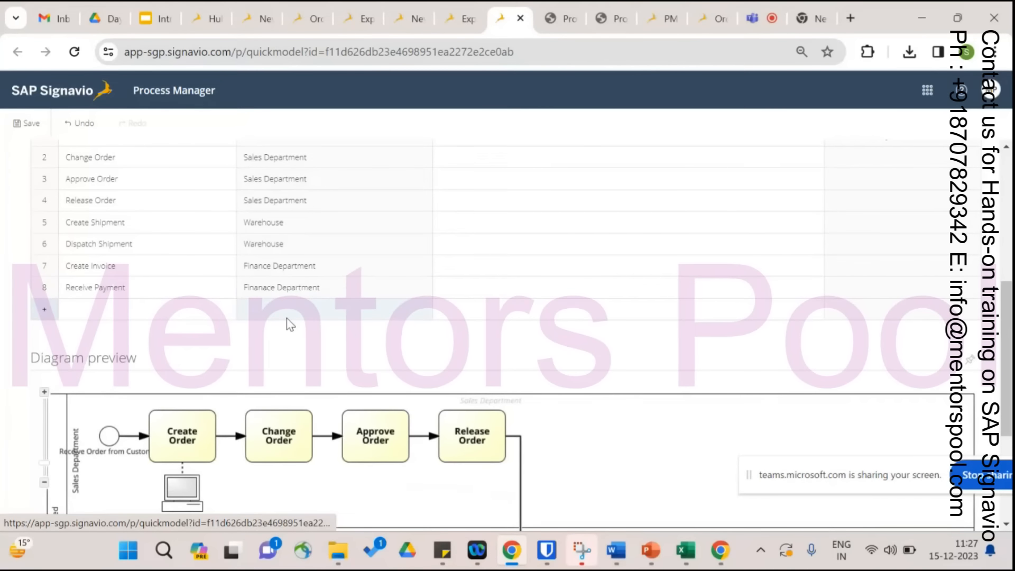
{"action": "left_click", "coordinate": [268, 286]}
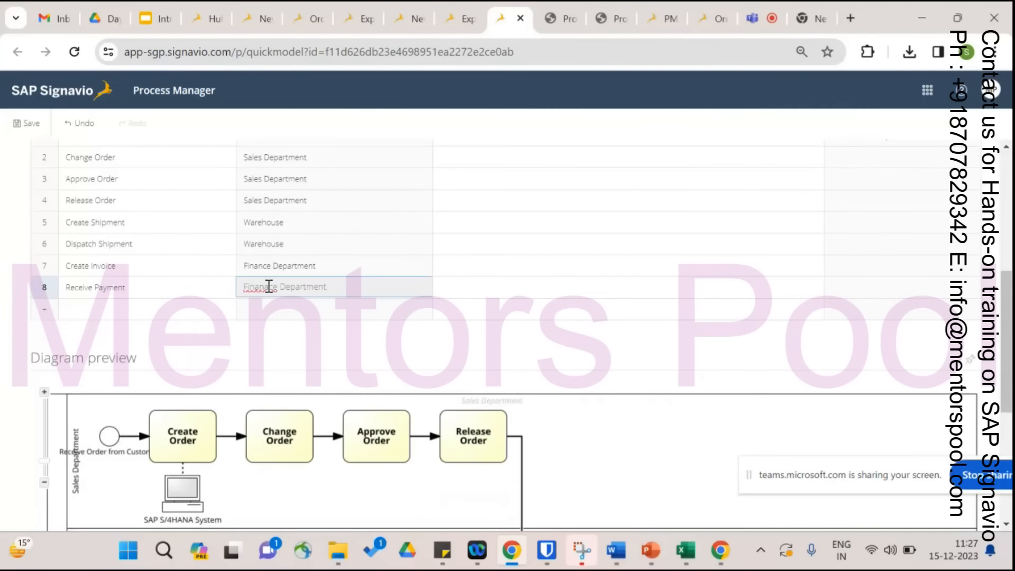
{"action": "key", "text": "BackSpace"}
{"action": "left_click", "coordinate": [320, 355]}
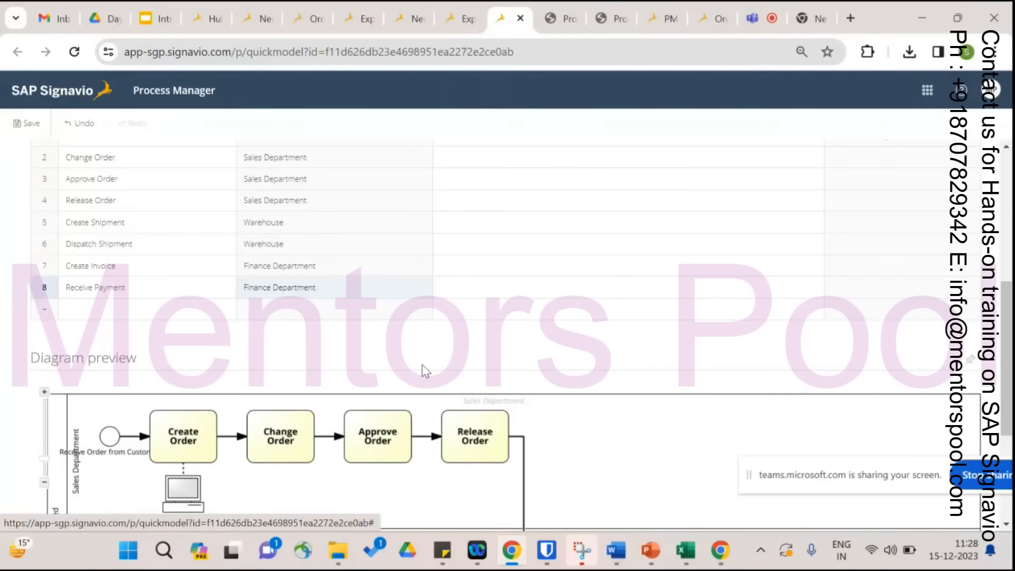
Describe how Create Order is performed: "The Order Needs to be created in SAP S/4 Hana based on the details received from Customer".
{"action": "scroll", "coordinate": [426, 370], "scroll_direction": "up", "scroll_amount": 3}
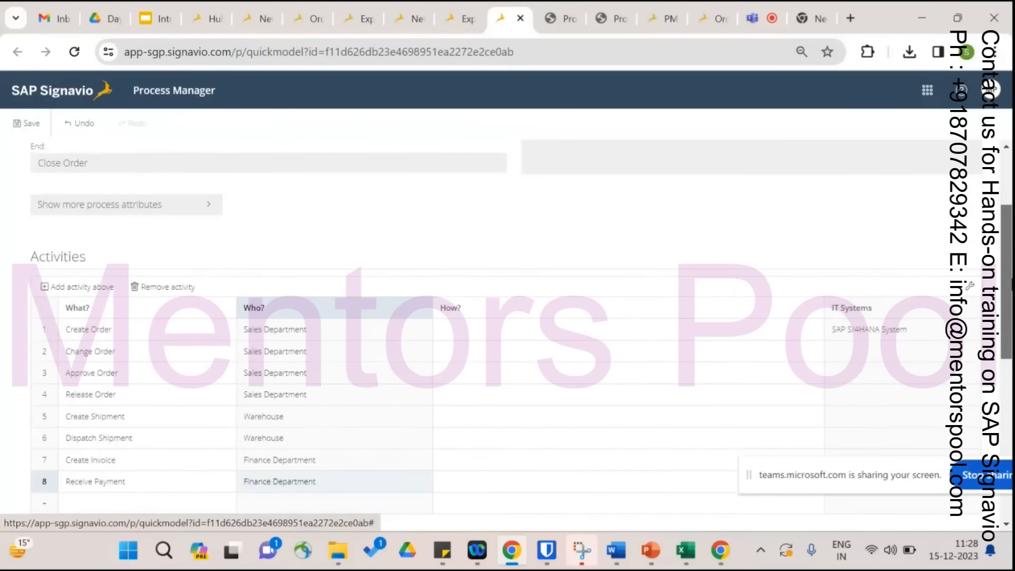
{"action": "left_click", "coordinate": [553, 317]}
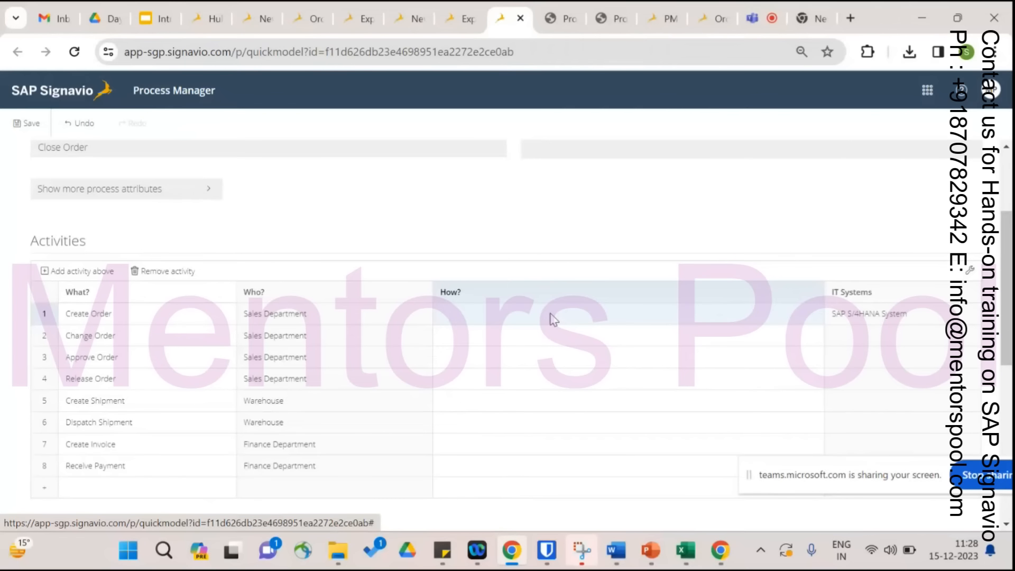
{"action": "left_click", "coordinate": [553, 317]}
{"action": "type", "text": "The "}
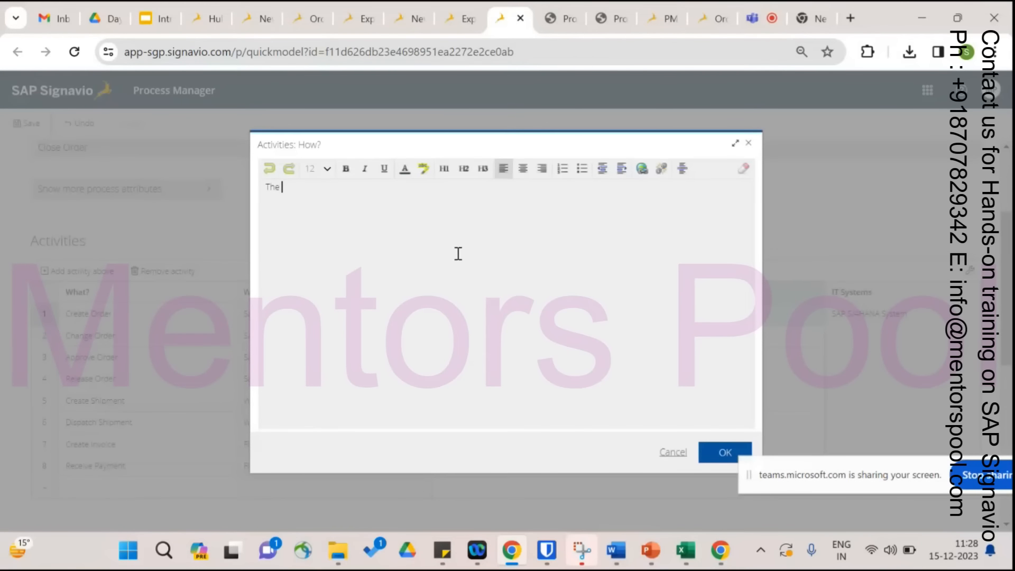
{"action": "type", "text": "Order Needs to  be creat"}
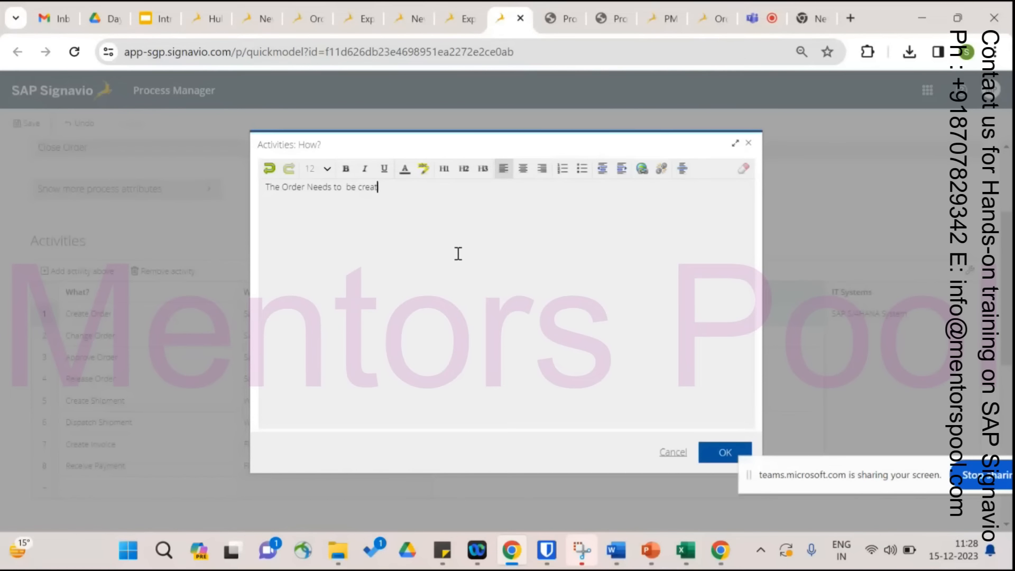
{"action": "type", "text": "ed  in SAP S/4 Hana based on the d"}
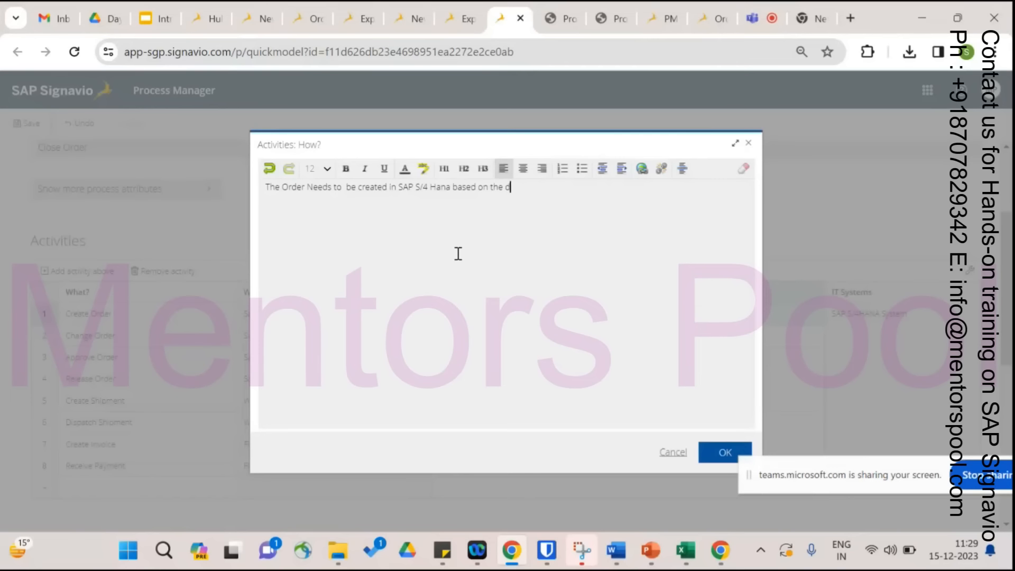
{"action": "type", "text": "etails received from Customer"}
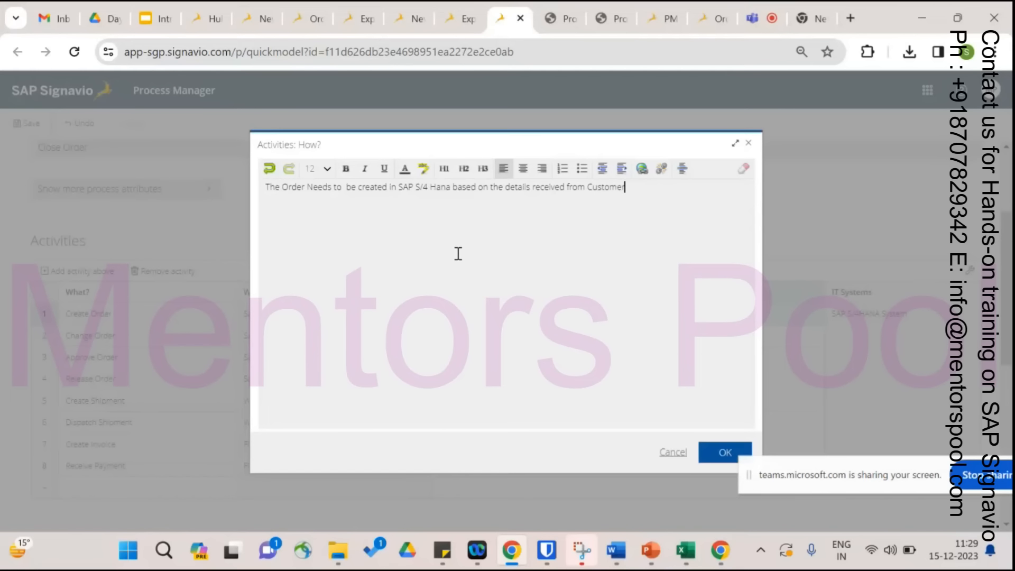
{"action": "left_click", "coordinate": [724, 456]}
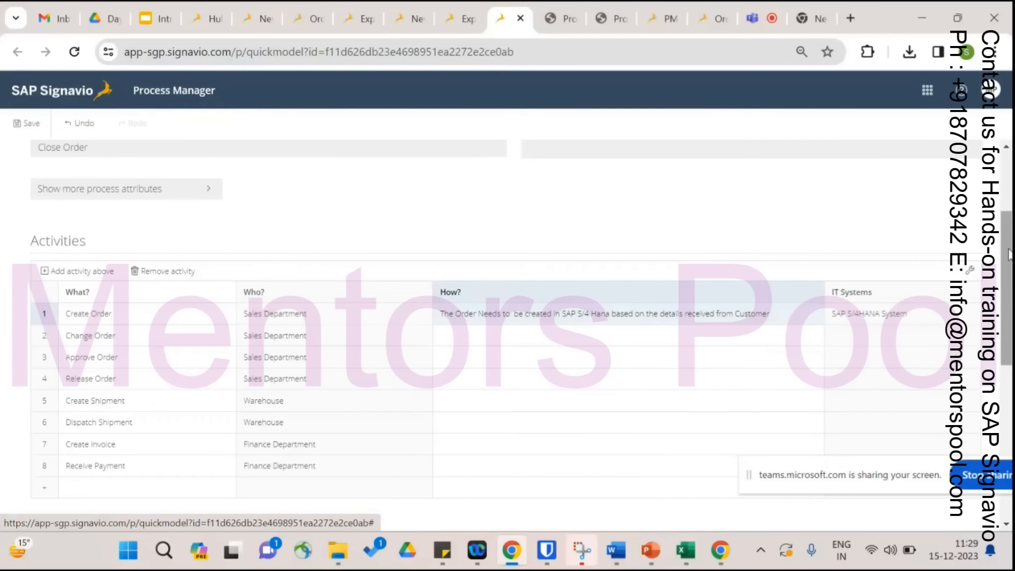
Show the Transaction code custom attribute as an extra column in the activities table.
{"action": "scroll", "coordinate": [637, 374], "scroll_direction": "down", "scroll_amount": 4}
{"action": "scroll", "coordinate": [314, 261], "scroll_direction": "down", "scroll_amount": 1}
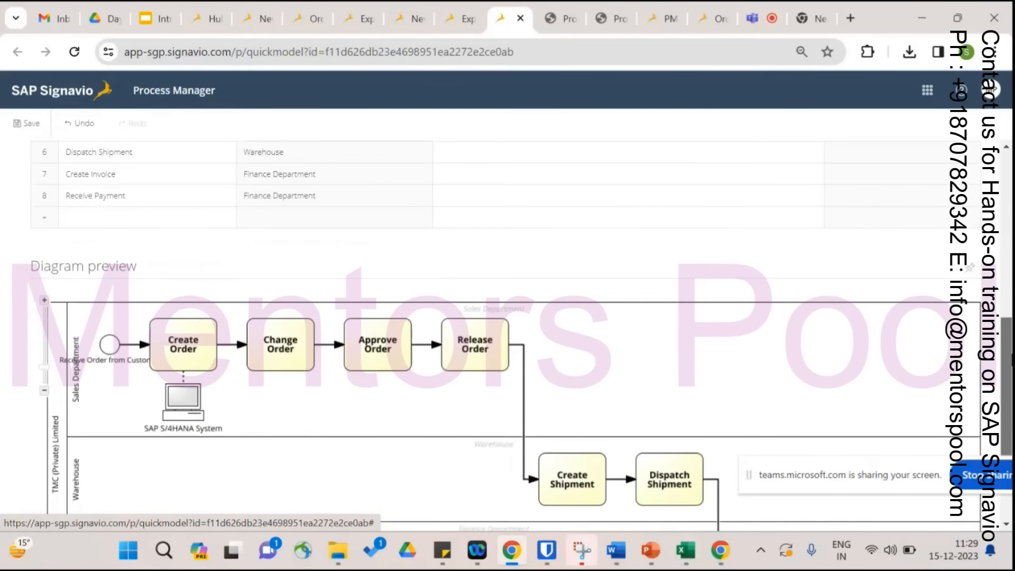
{"action": "scroll", "coordinate": [268, 320], "scroll_direction": "up", "scroll_amount": 4}
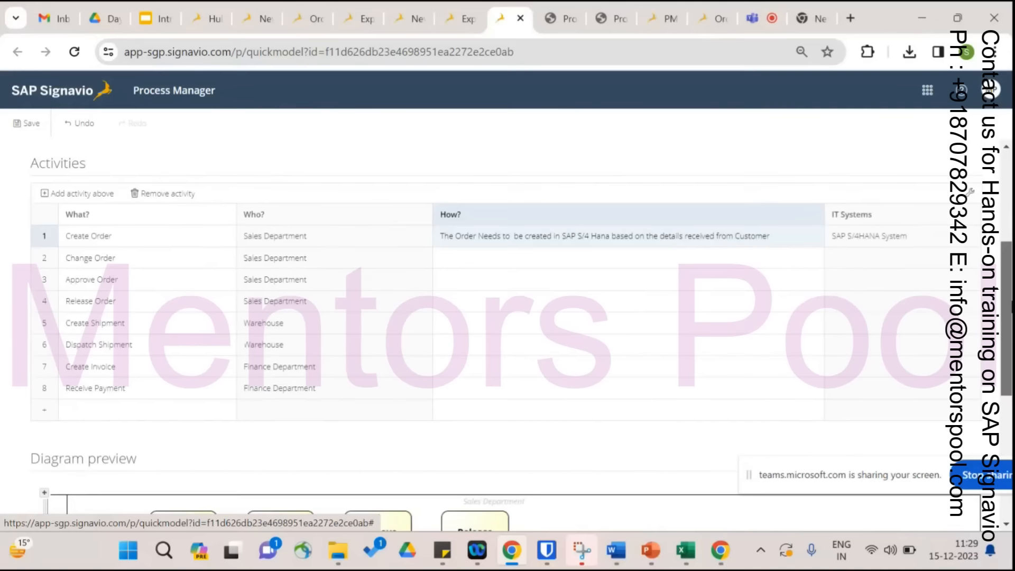
{"action": "scroll", "coordinate": [268, 320], "scroll_direction": "up", "scroll_amount": 1}
{"action": "scroll", "coordinate": [269, 320], "scroll_direction": "down", "scroll_amount": 3}
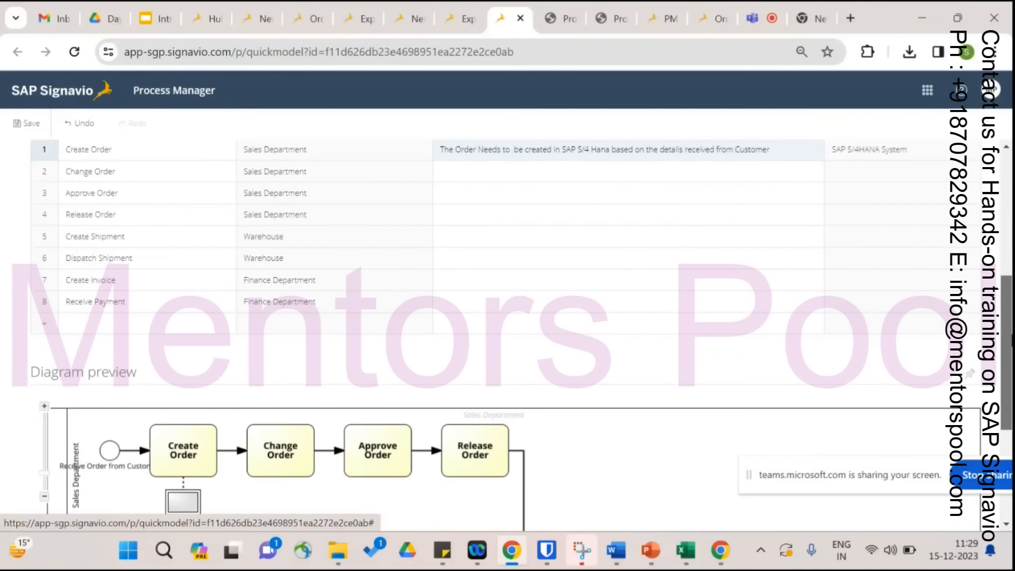
{"action": "scroll", "coordinate": [1006, 317], "scroll_direction": "up", "scroll_amount": 1}
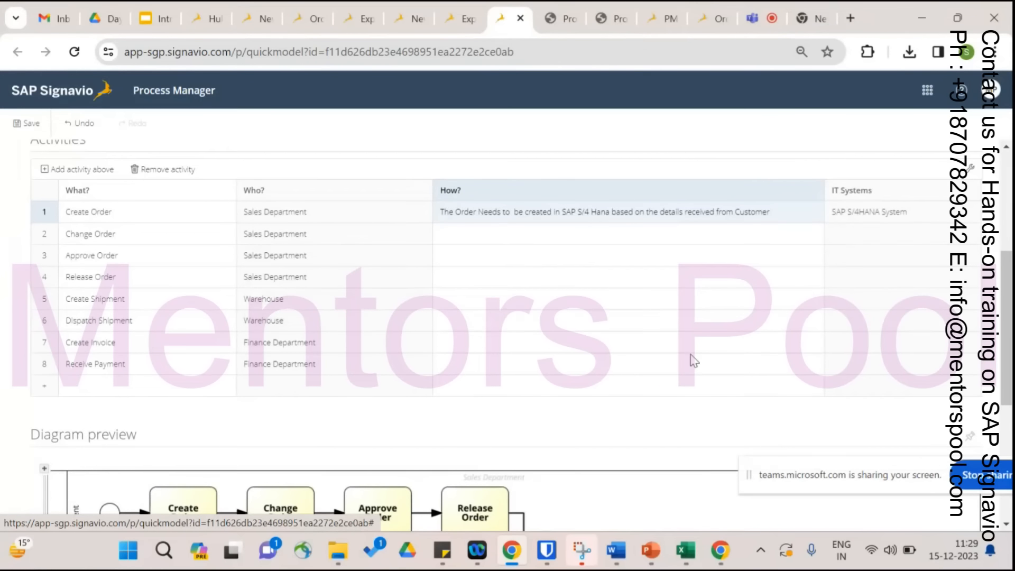
{"action": "mouse_move", "coordinate": [656, 550]}
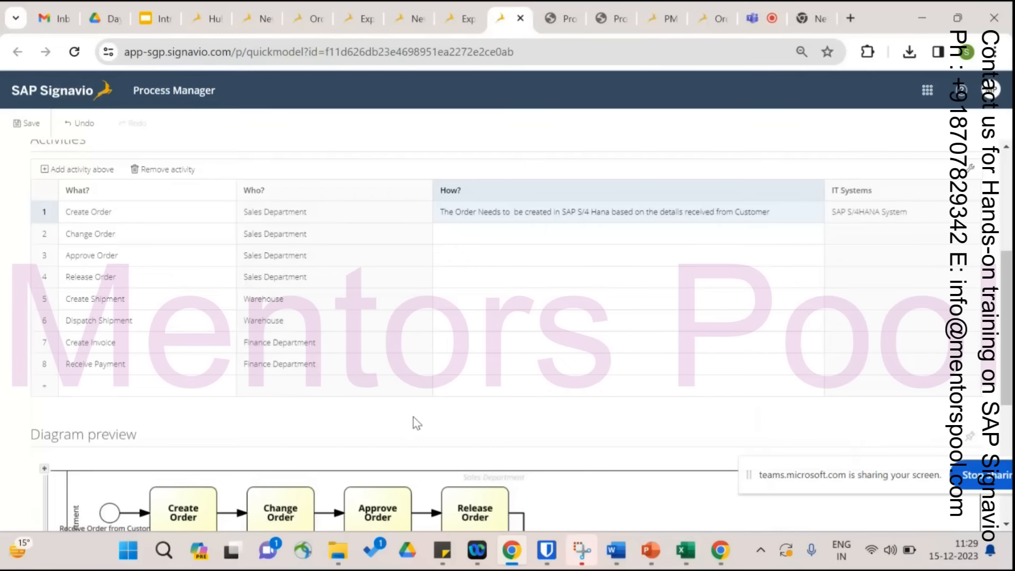
{"action": "left_click", "coordinate": [972, 171]}
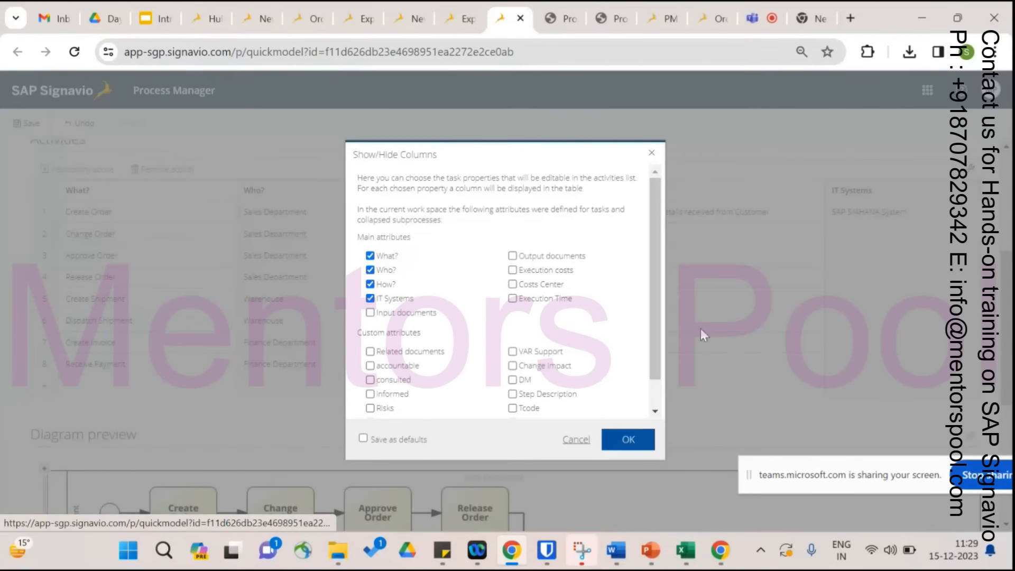
{"action": "left_click_drag", "start_coordinate": [655, 275], "coordinate": [658, 312]}
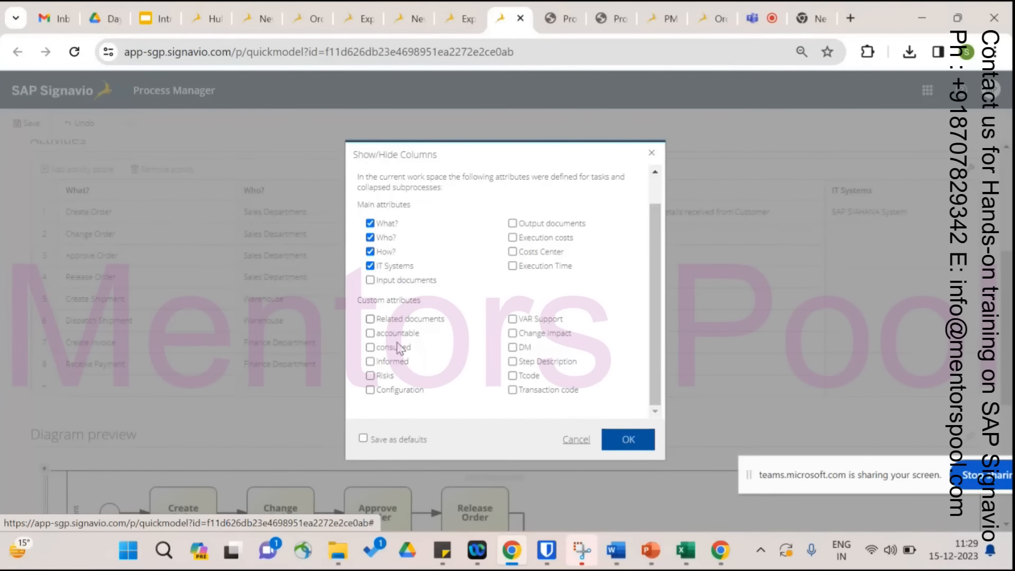
{"action": "left_click", "coordinate": [512, 391]}
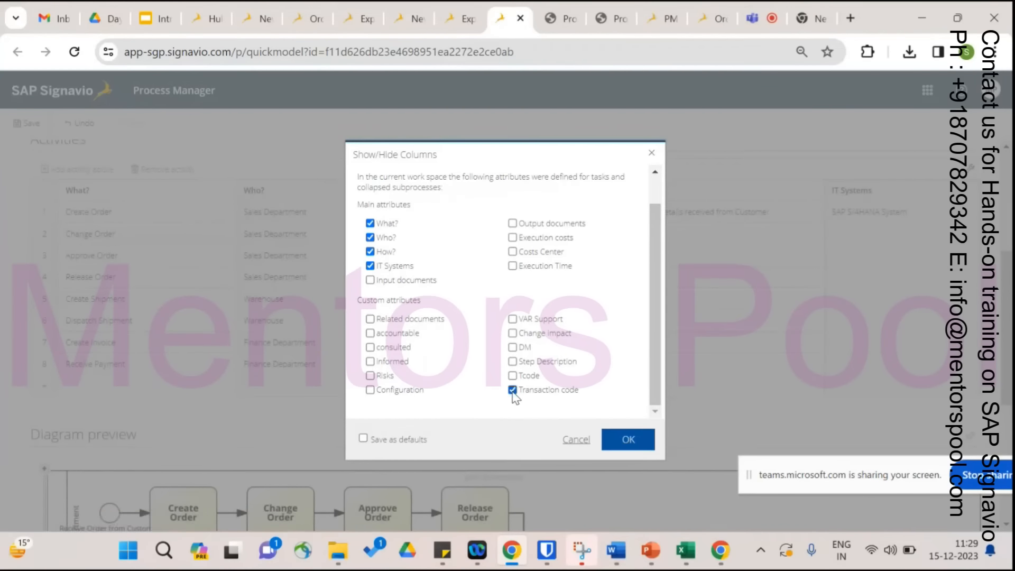
{"action": "left_click", "coordinate": [620, 448]}
Set the transaction code of the Create Order activity to VA01.
{"action": "left_click_drag", "start_coordinate": [482, 402], "coordinate": [716, 418]}
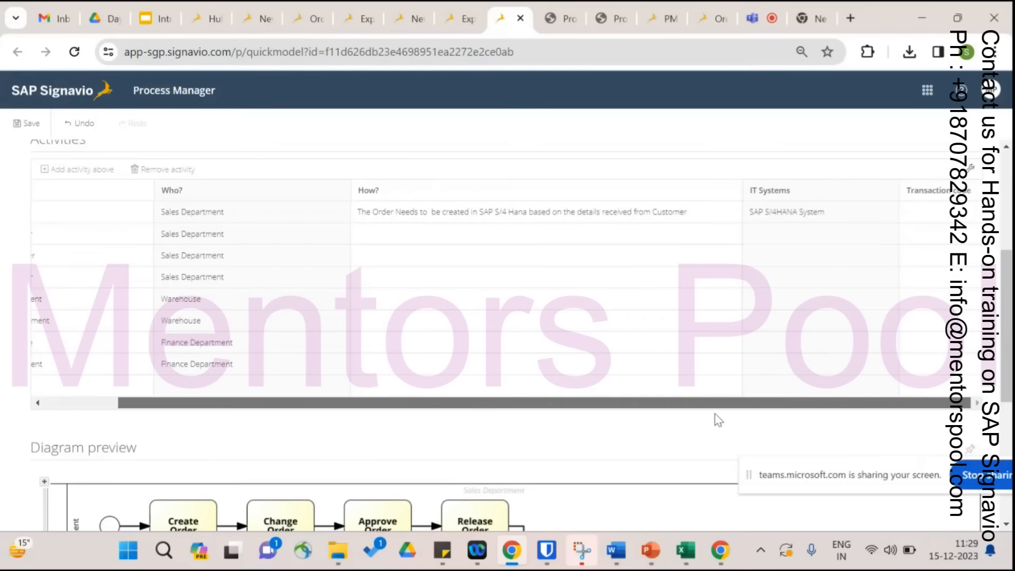
{"action": "left_click", "coordinate": [946, 214]}
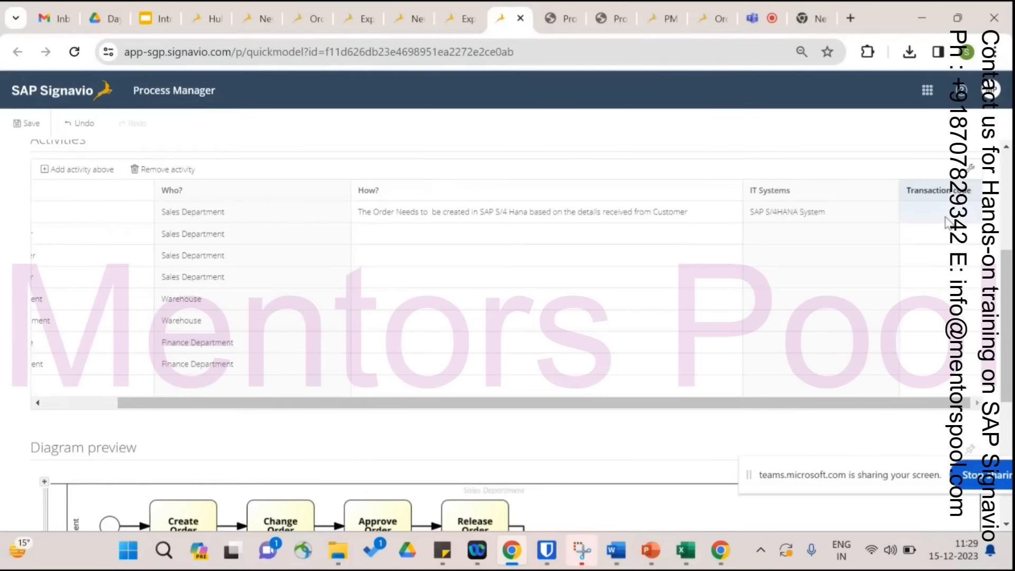
{"action": "type", "text": "VA01"}
{"action": "key", "text": "Return"}
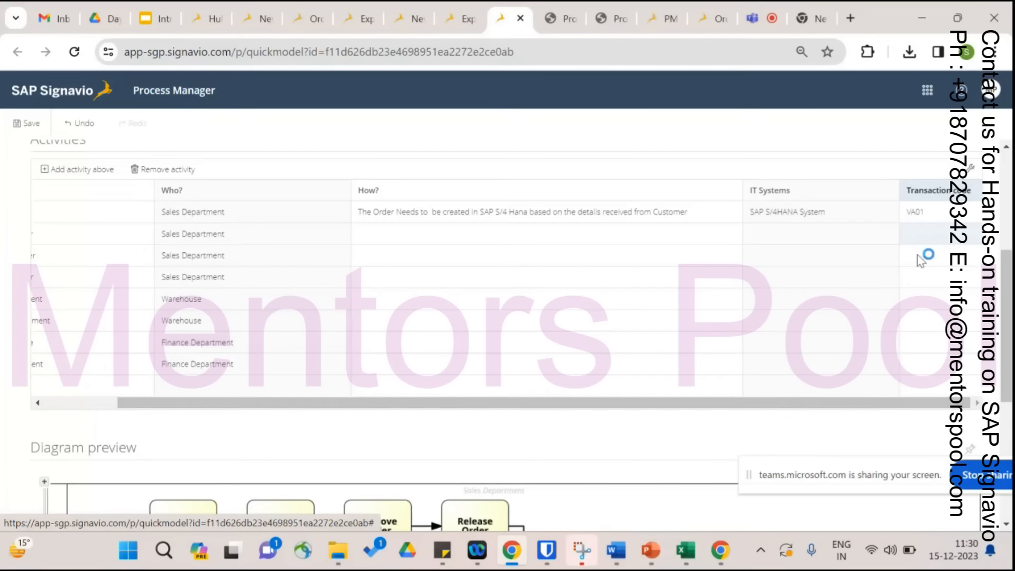
Compare the diagram preview and Order to Cash process details with the activity list in the Design a Value Chain workbook.
{"action": "left_click_drag", "start_coordinate": [805, 405], "coordinate": [475, 429]}
{"action": "left_click_drag", "start_coordinate": [1006, 294], "coordinate": [1013, 405]}
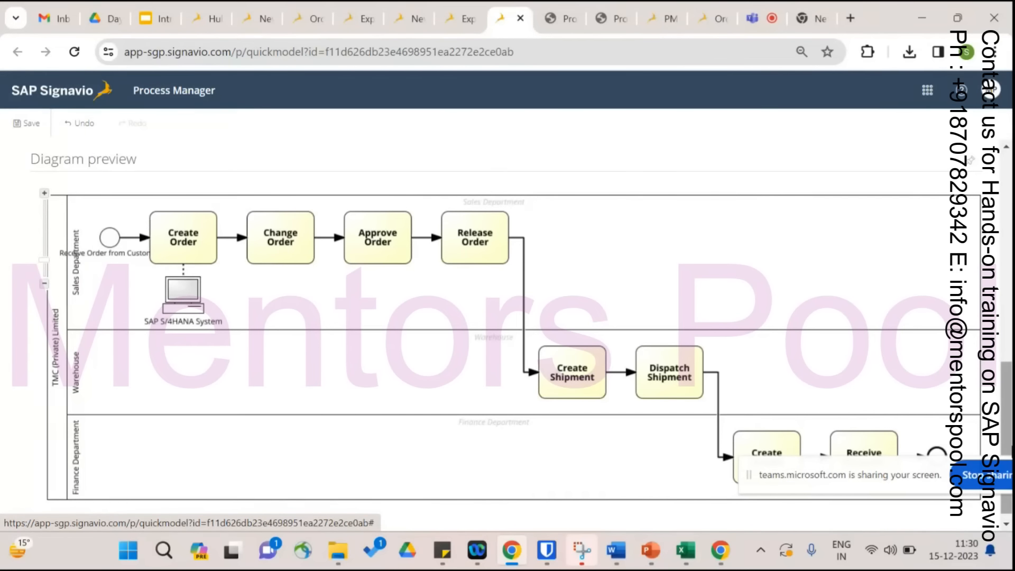
{"action": "scroll", "coordinate": [1009, 439], "scroll_direction": "down", "scroll_amount": 1}
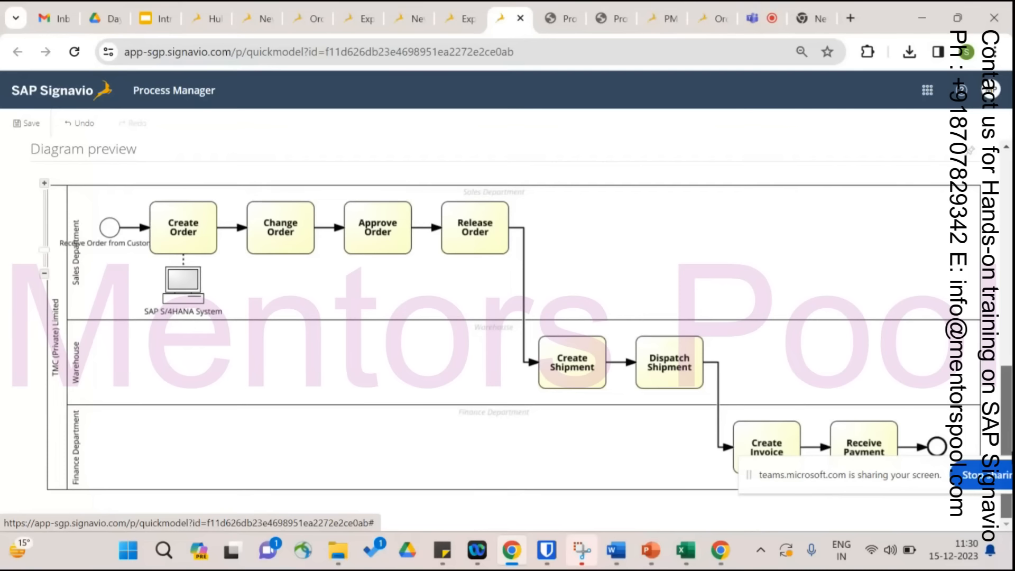
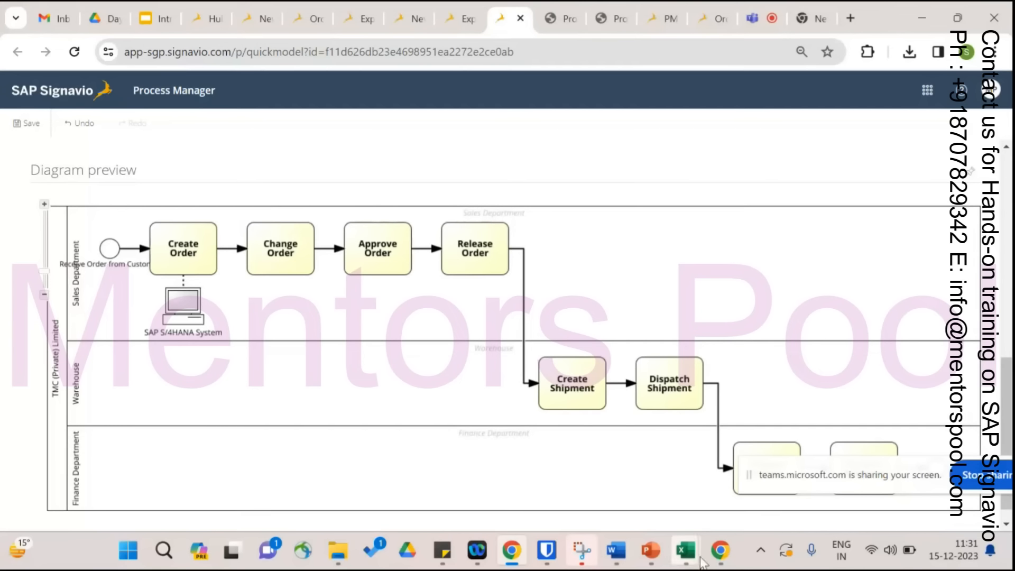
{"action": "mouse_move", "coordinate": [697, 559]}
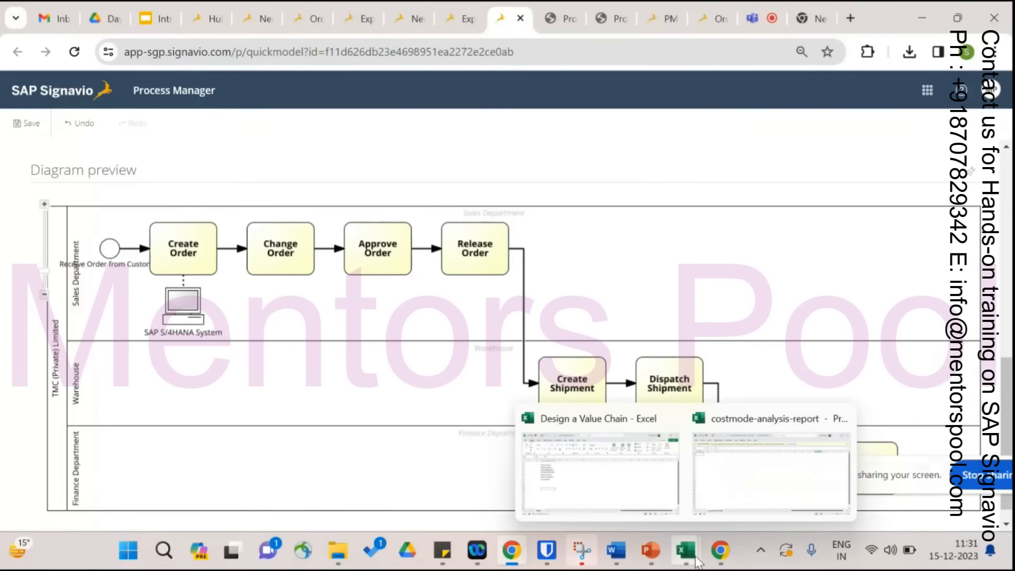
{"action": "left_click", "coordinate": [577, 485]}
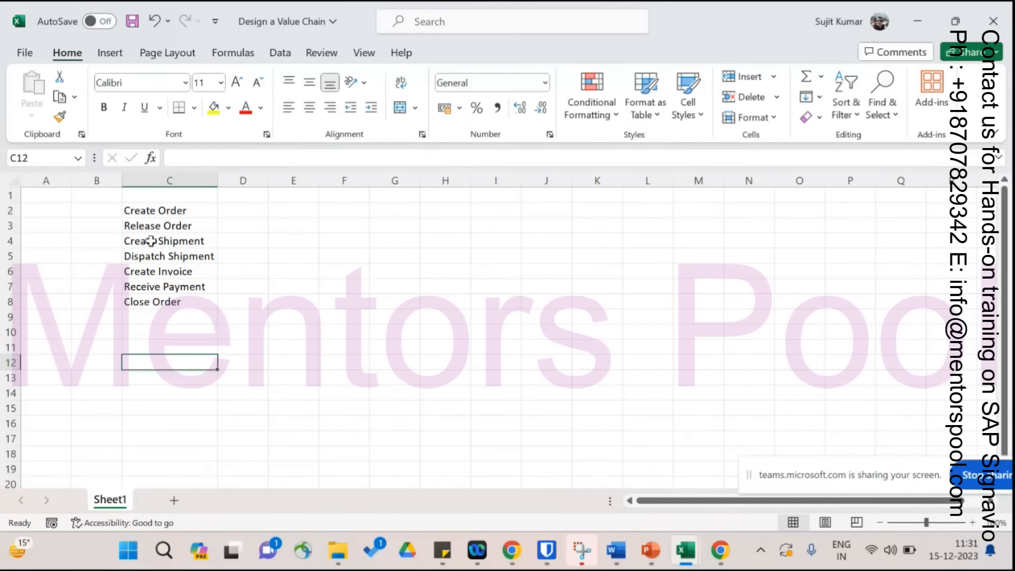
{"action": "left_click_drag", "start_coordinate": [154, 211], "coordinate": [161, 307]}
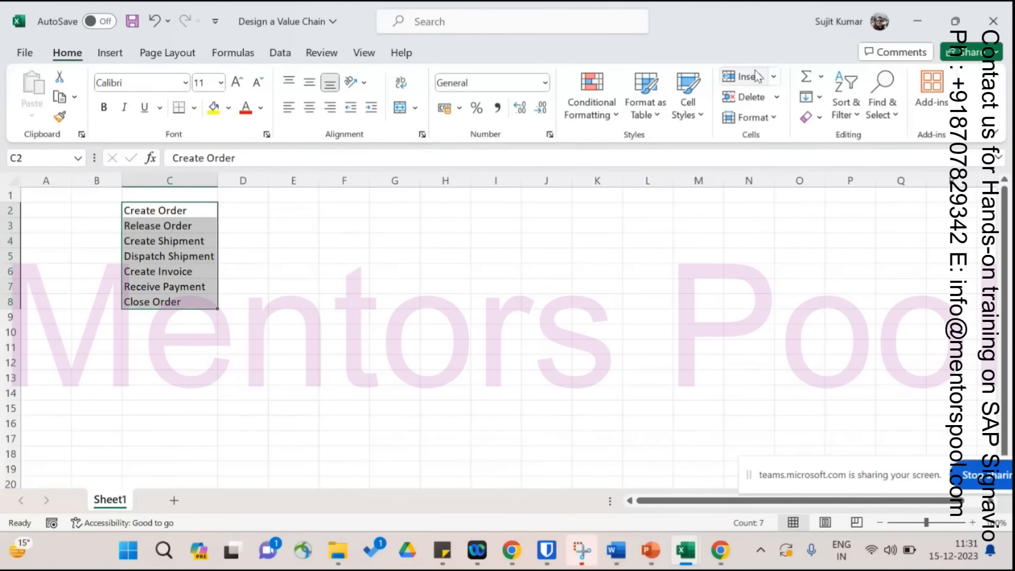
{"action": "left_click", "coordinate": [917, 21]}
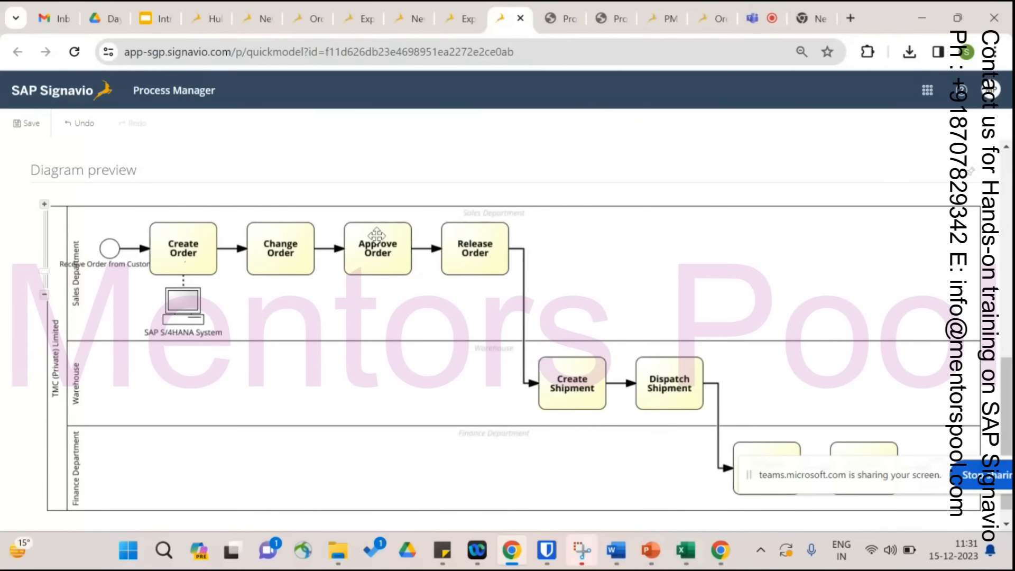
{"action": "left_click_drag", "start_coordinate": [1009, 388], "coordinate": [1006, 187]}
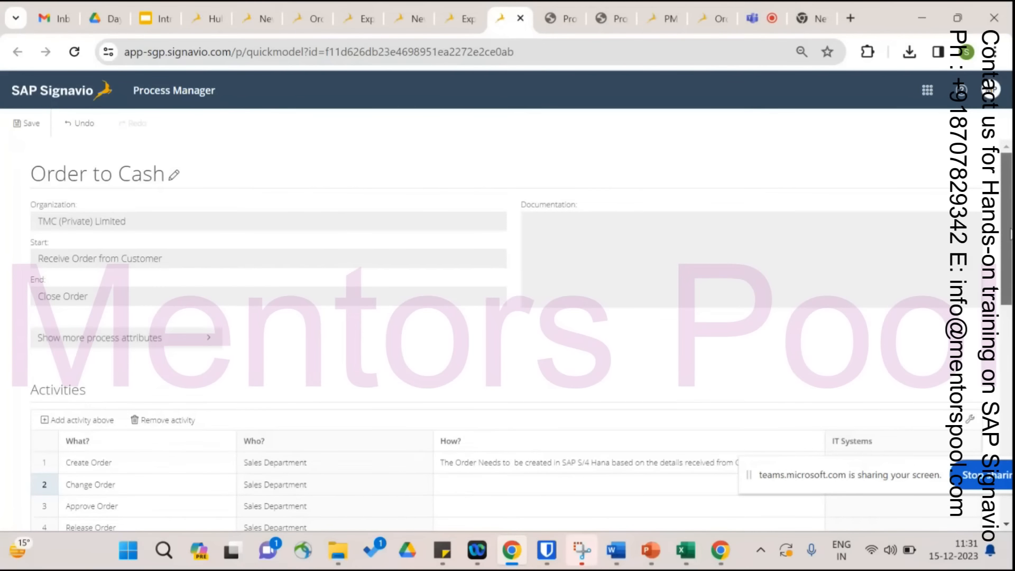
{"action": "left_click_drag", "start_coordinate": [1011, 235], "coordinate": [1011, 450]}
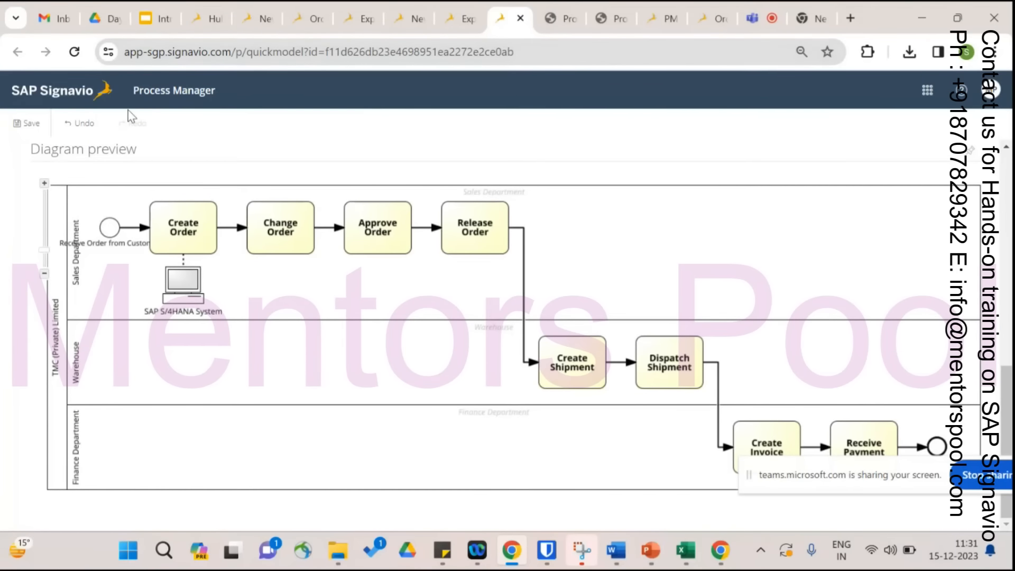
Open the Training- Instructor folder inside 2.BPMN in the Signavio explorer.
{"action": "left_click", "coordinate": [101, 95]}
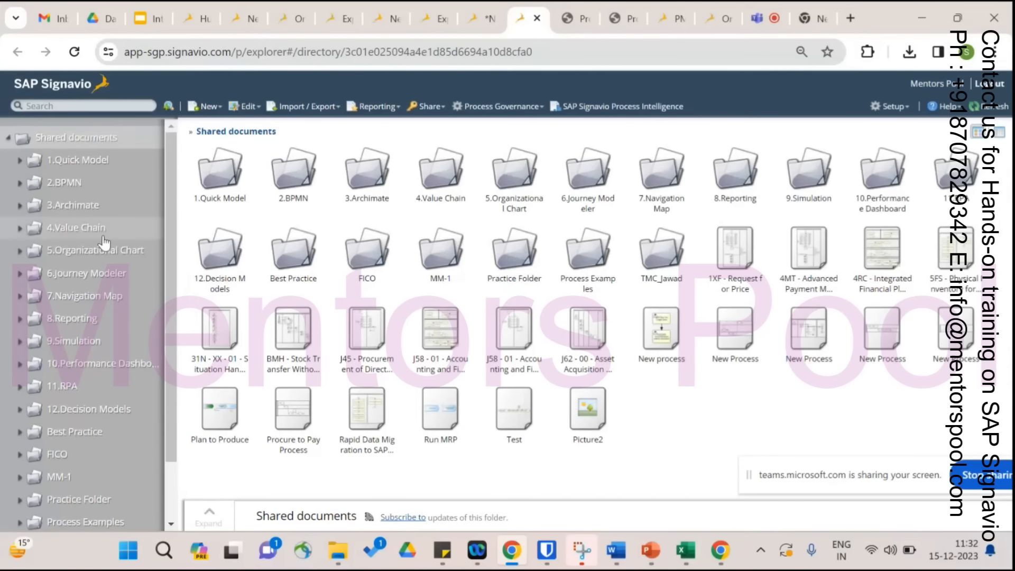
{"action": "left_click", "coordinate": [74, 184]}
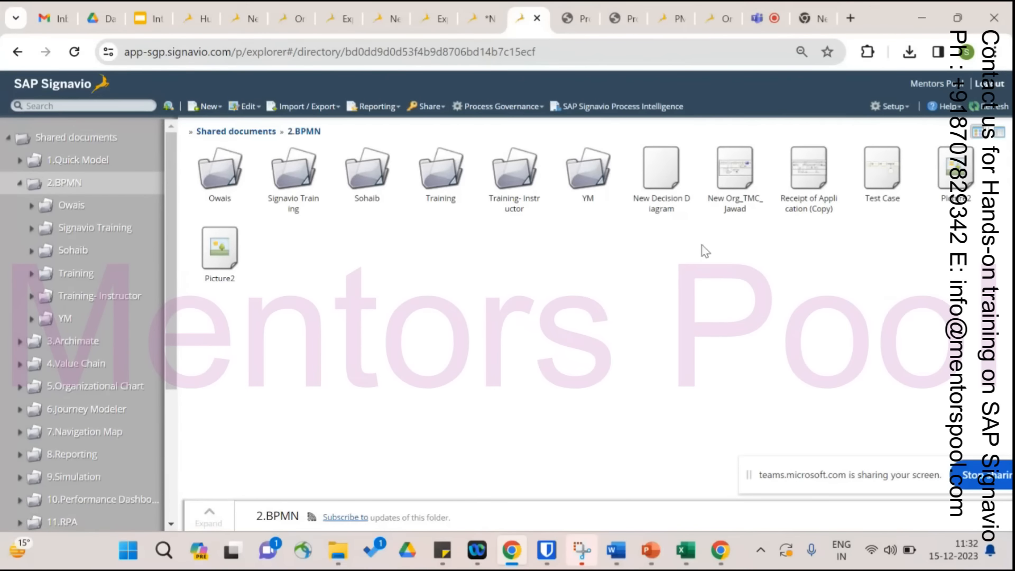
{"action": "double_click", "coordinate": [522, 194]}
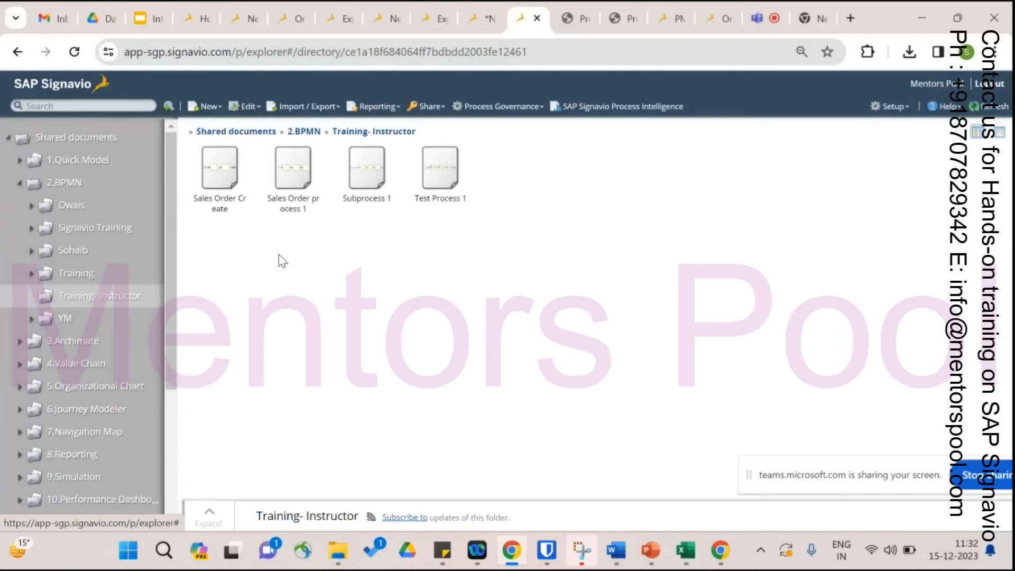
Search the explorer for "Order to Cas".
{"action": "left_click", "coordinate": [83, 106]}
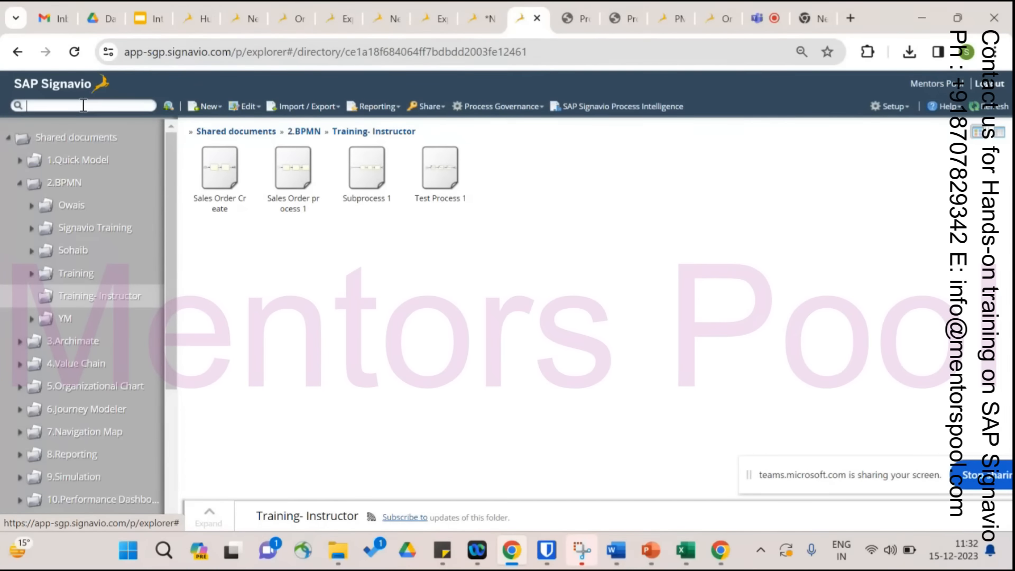
{"action": "type", "text": "order"}
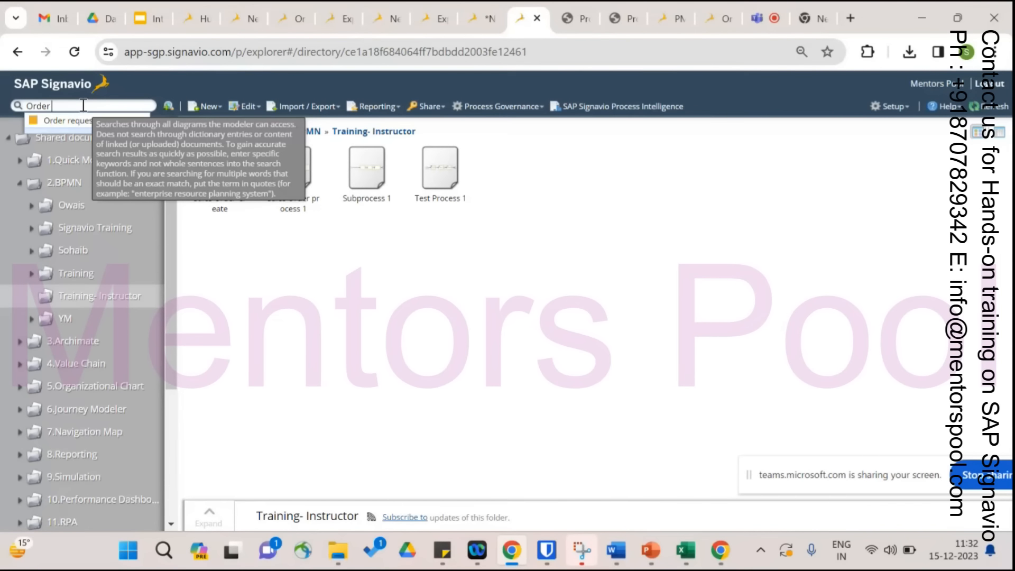
{"action": "type", "text": " to C"}
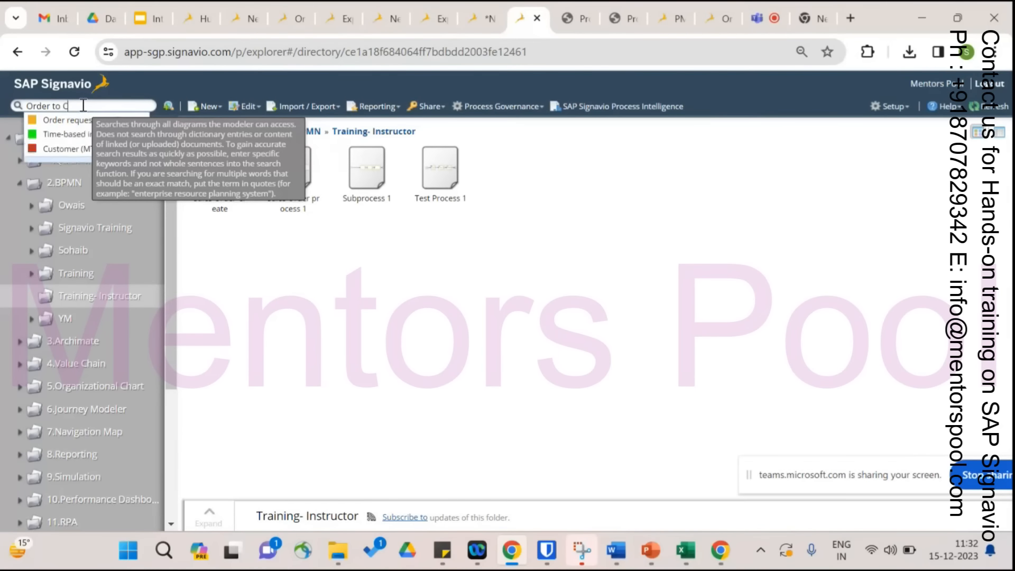
{"action": "type", "text": "as"}
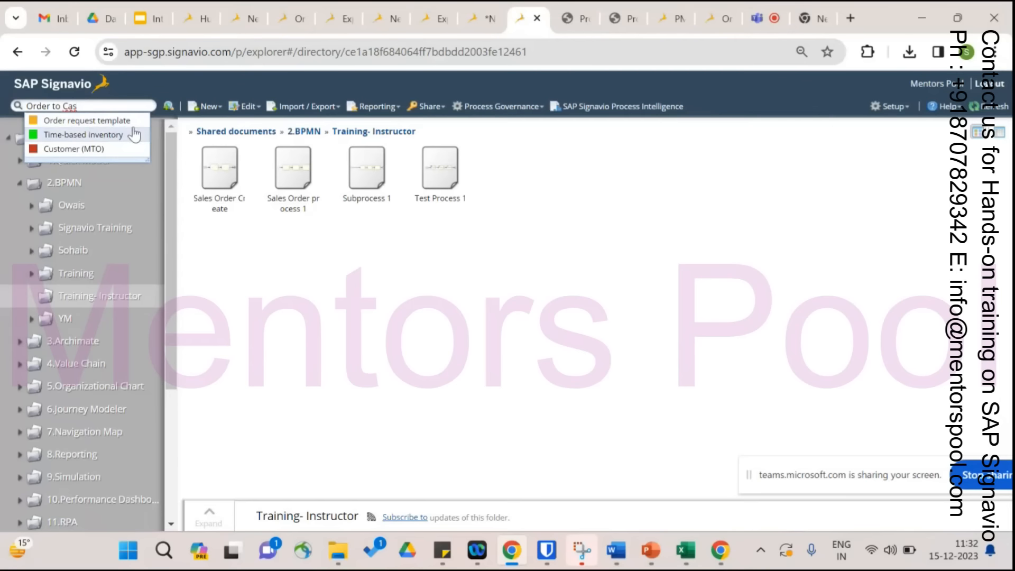
{"action": "key", "text": "Return"}
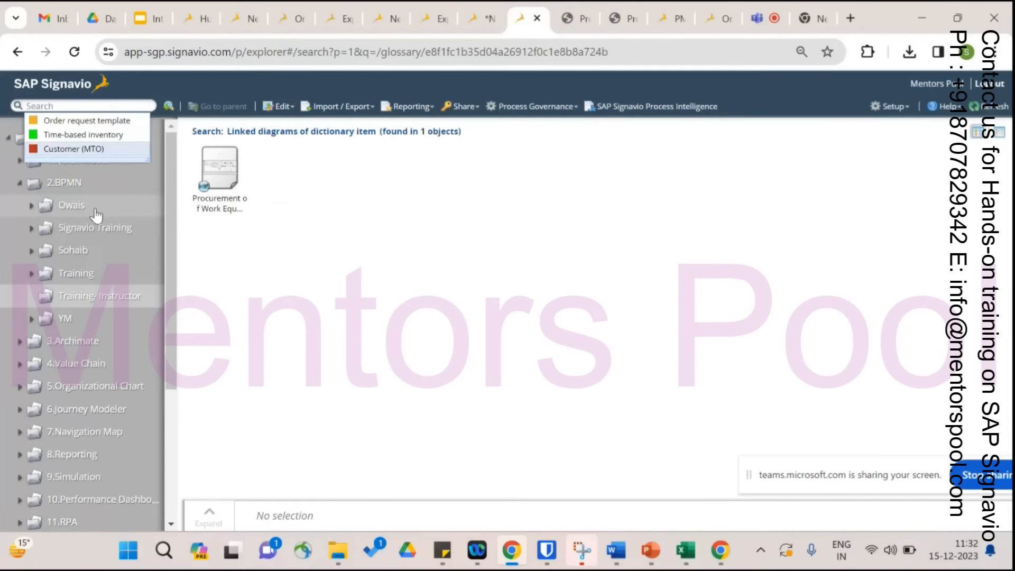
Open the Order to Cash diagram from the 1.Quick Model folder.
{"action": "left_click", "coordinate": [242, 247]}
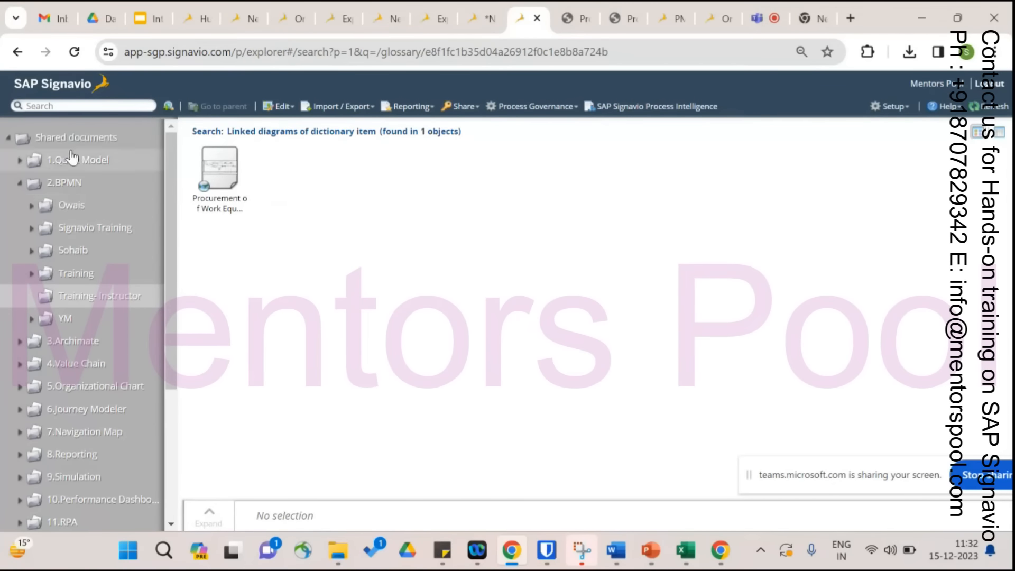
{"action": "left_click", "coordinate": [66, 183]}
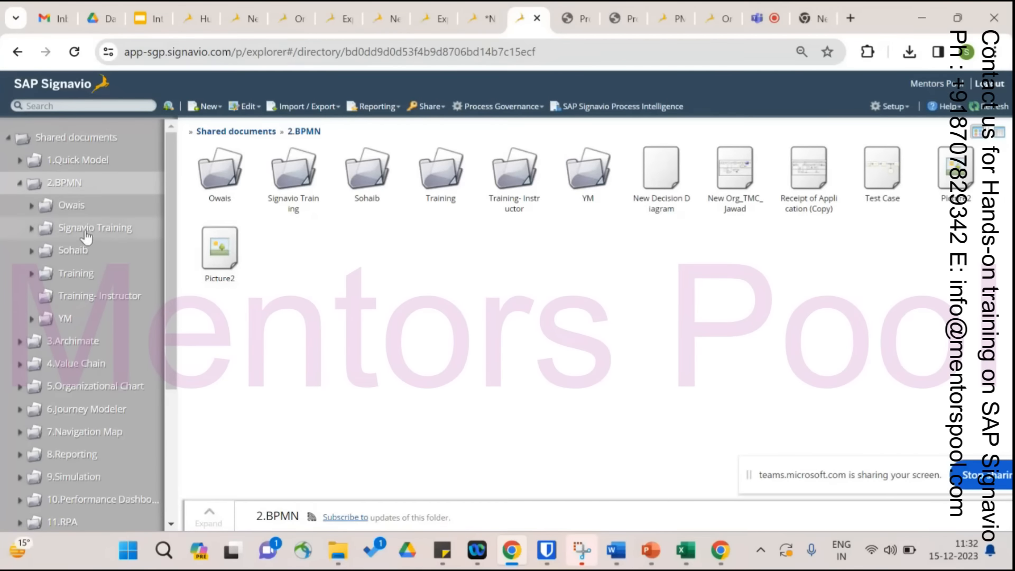
{"action": "left_click", "coordinate": [68, 164]}
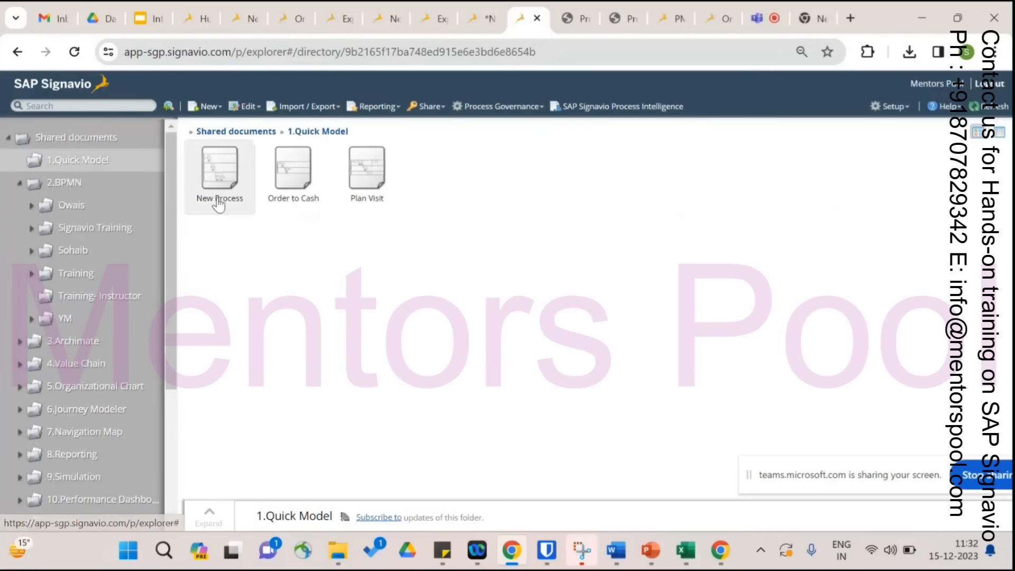
{"action": "left_click", "coordinate": [294, 176]}
{"action": "double_click", "coordinate": [294, 176]}
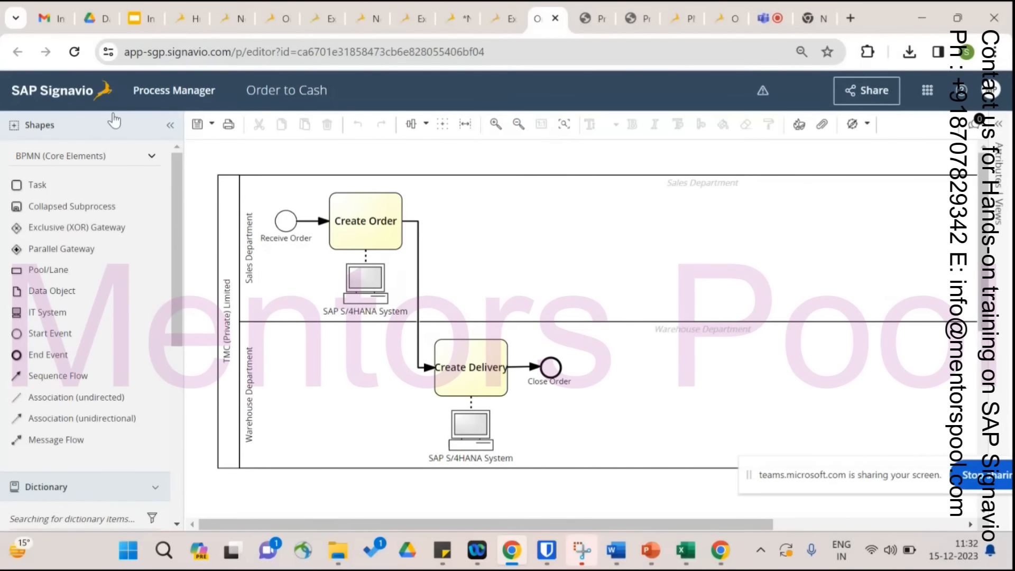
Return to the explorer and check the Training- Instructor and Training folders inside 2.BPMN for the Order to Cash diagram.
{"action": "left_click", "coordinate": [100, 96]}
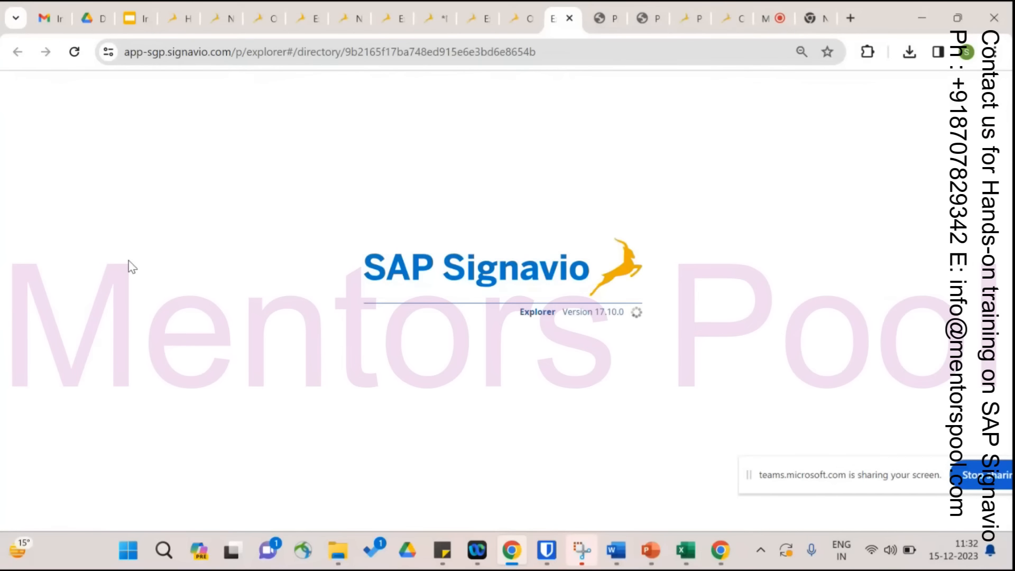
{"action": "left_click_drag", "start_coordinate": [167, 277], "coordinate": [169, 252]}
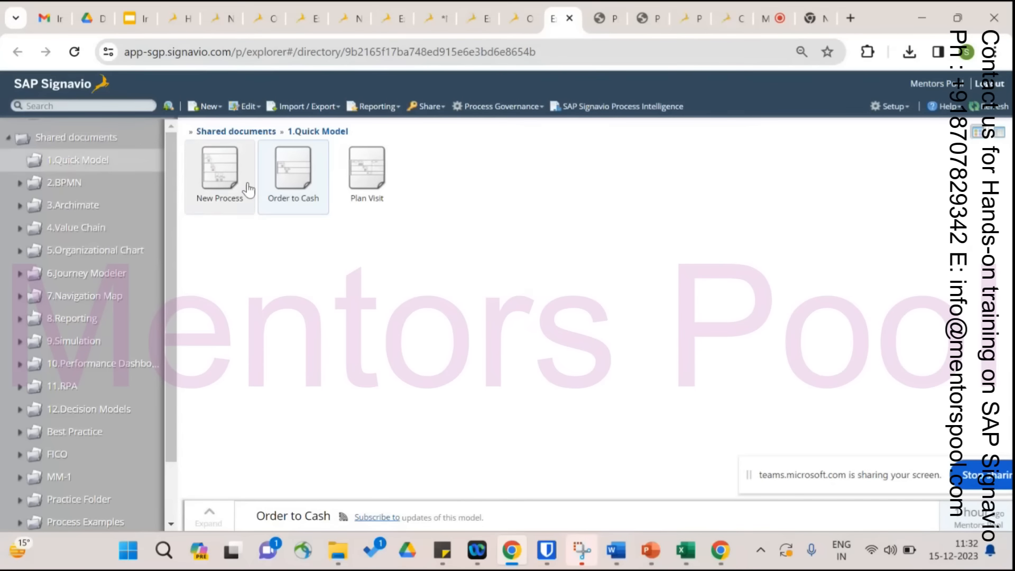
{"action": "left_click", "coordinate": [64, 182]}
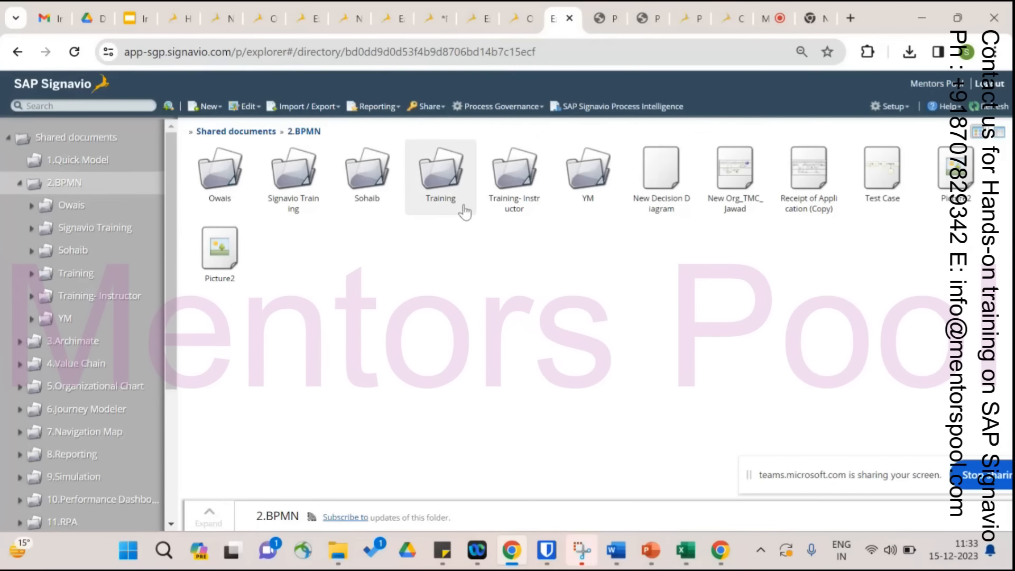
{"action": "double_click", "coordinate": [524, 200]}
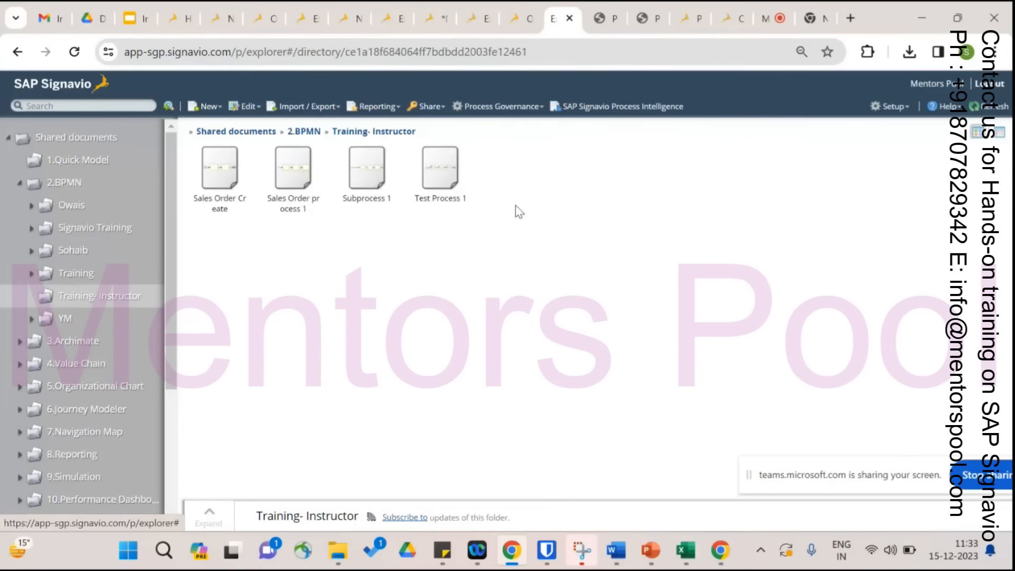
{"action": "left_click", "coordinate": [76, 274]}
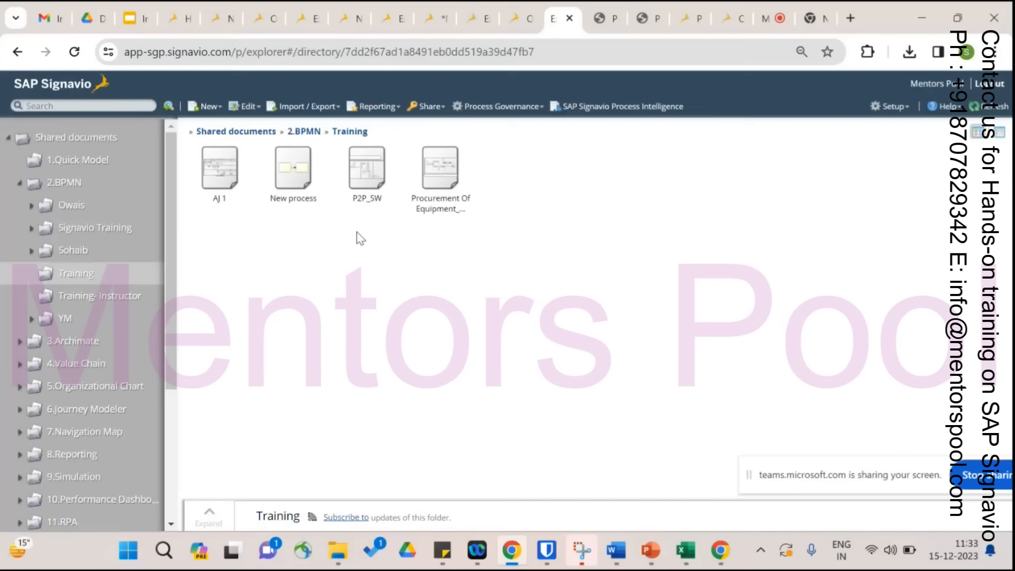
{"action": "left_click_drag", "start_coordinate": [172, 319], "coordinate": [153, 272]}
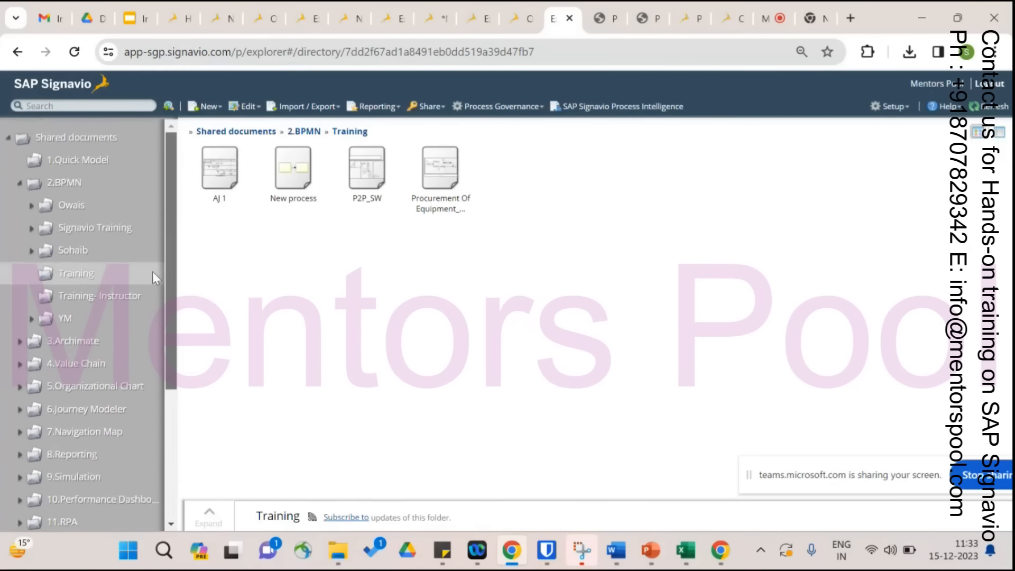
Search the explorer for "order to cash" and show the linked diagrams of a suggested dictionary item.
{"action": "left_click", "coordinate": [72, 105]}
{"action": "type", "text": "o"}
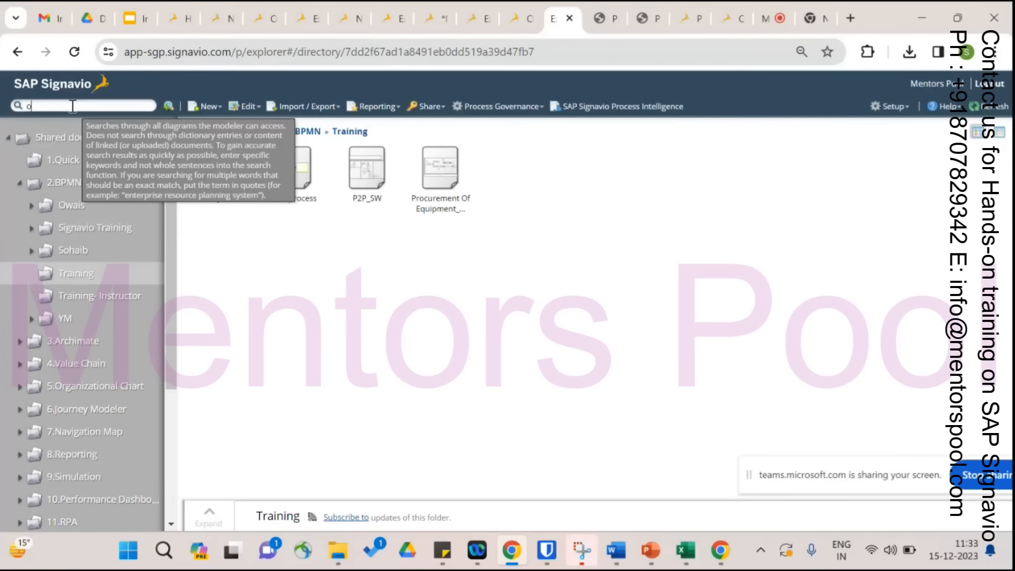
{"action": "type", "text": "rder"}
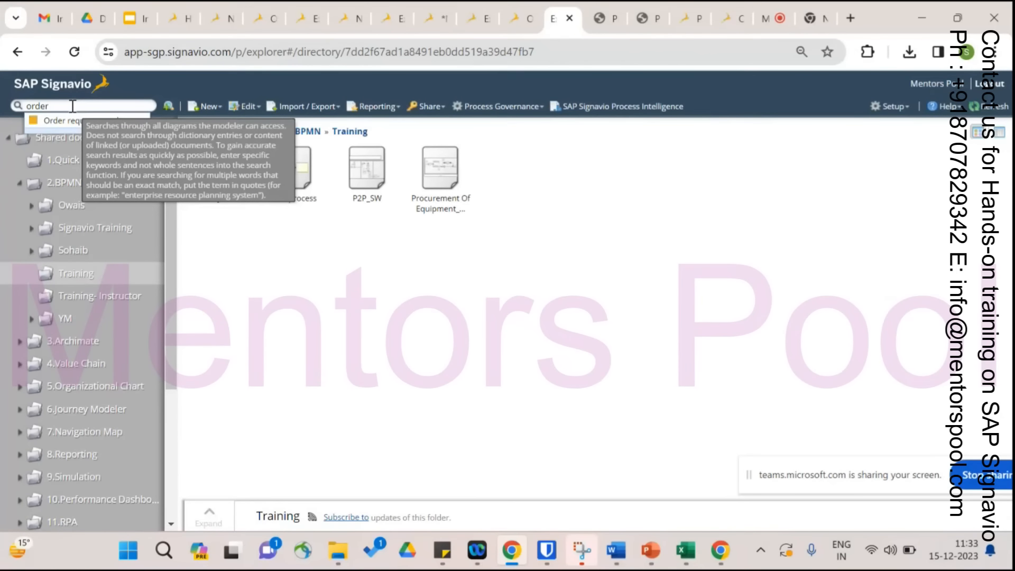
{"action": "type", "text": " to cash"}
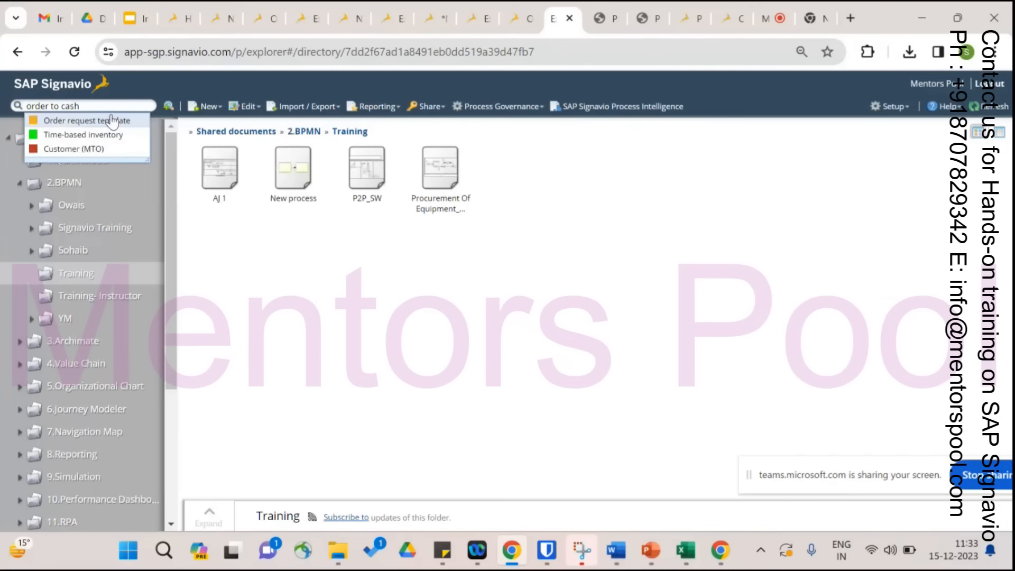
{"action": "key", "text": "Down"}
{"action": "key", "text": "Return"}
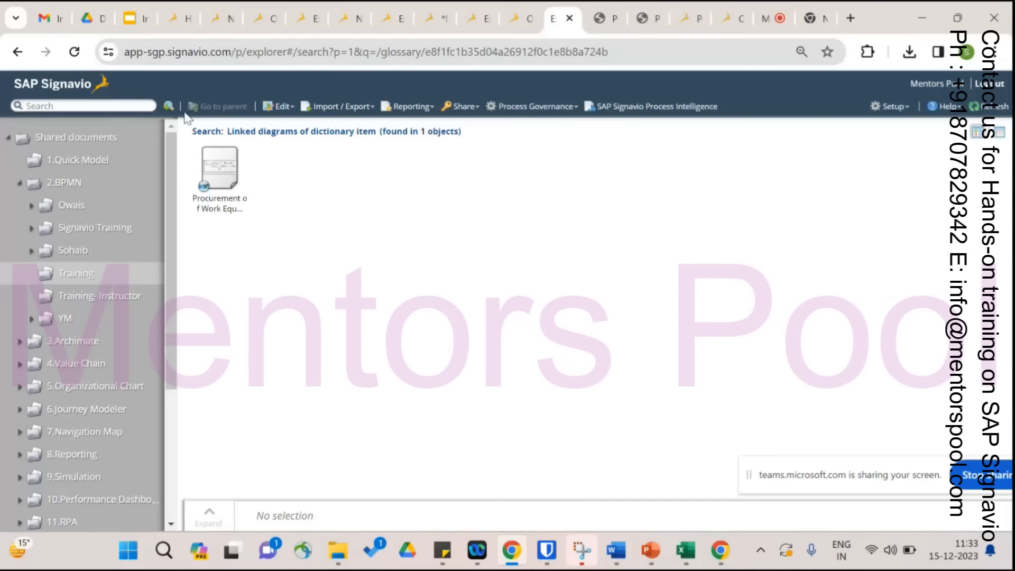
Open the advanced search and enter "Order" as the Name criterion.
{"action": "left_click", "coordinate": [168, 106]}
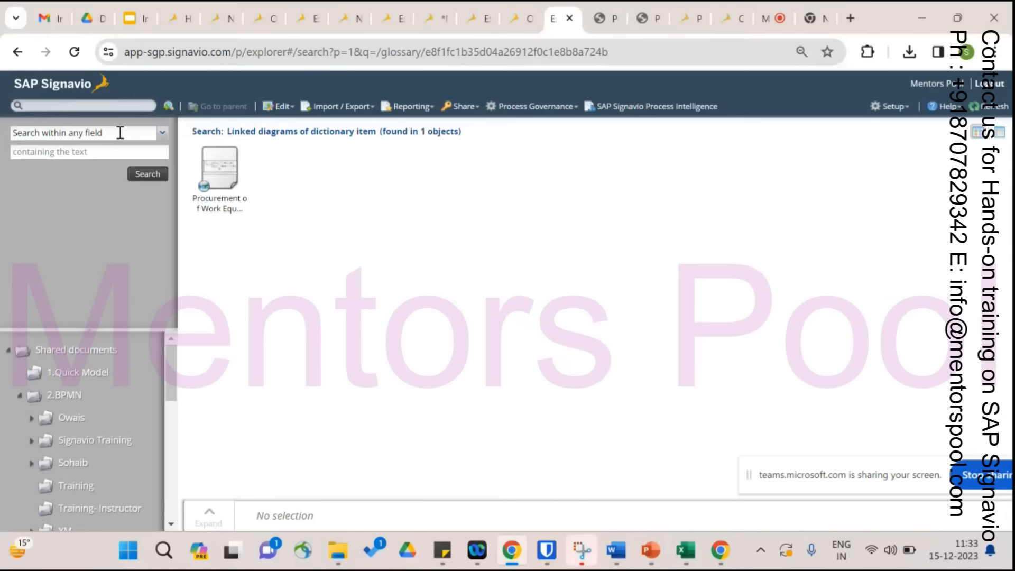
{"action": "left_click", "coordinate": [162, 133]}
{"action": "left_click", "coordinate": [62, 164]}
{"action": "left_click", "coordinate": [57, 151]}
{"action": "type", "text": "Or"}
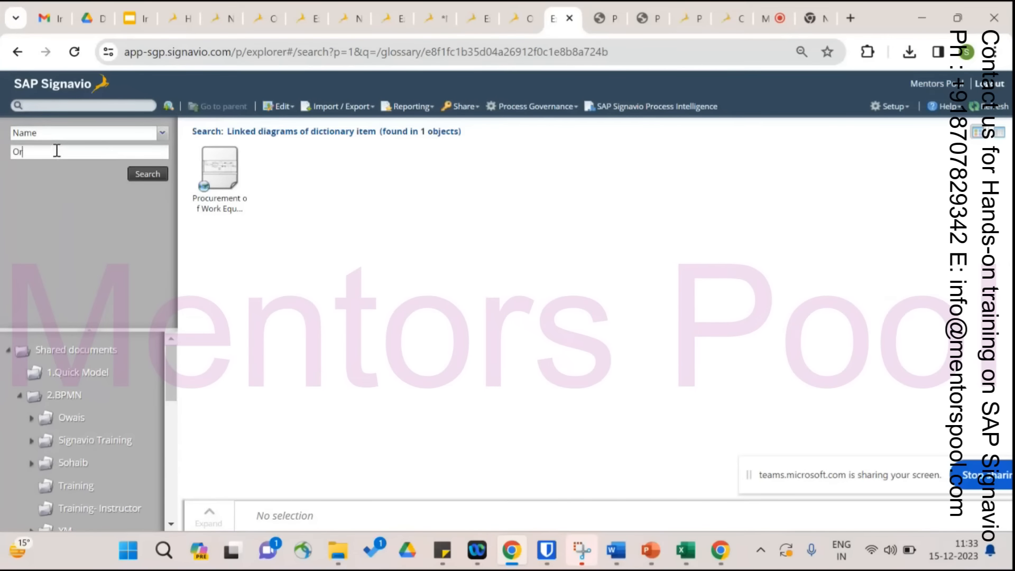
{"action": "type", "text": "der"}
Run an advanced search for diagrams with Publishing date Today, adding Last modified Today as a second criterion.
{"action": "left_click", "coordinate": [162, 133]}
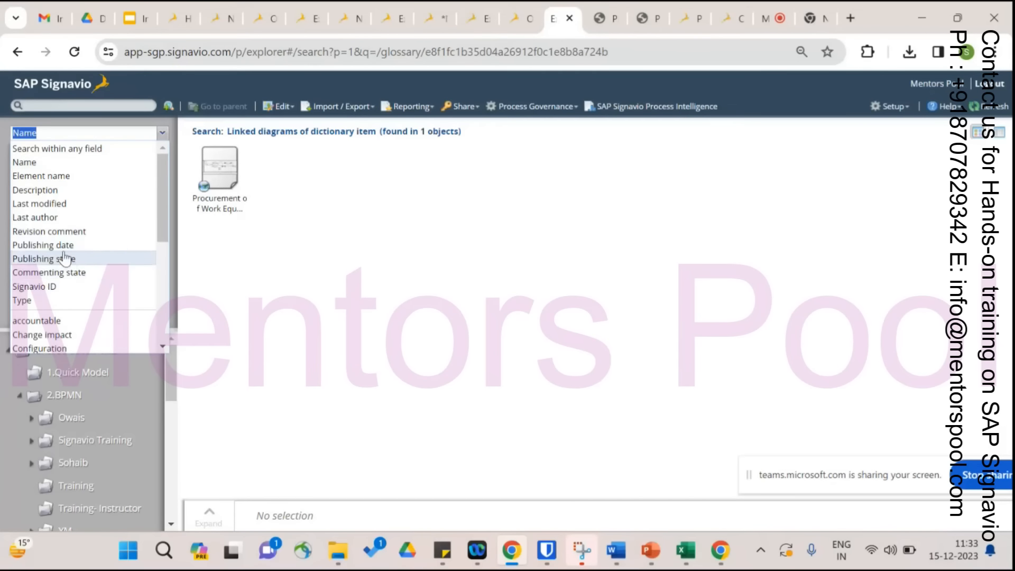
{"action": "left_click", "coordinate": [45, 245]}
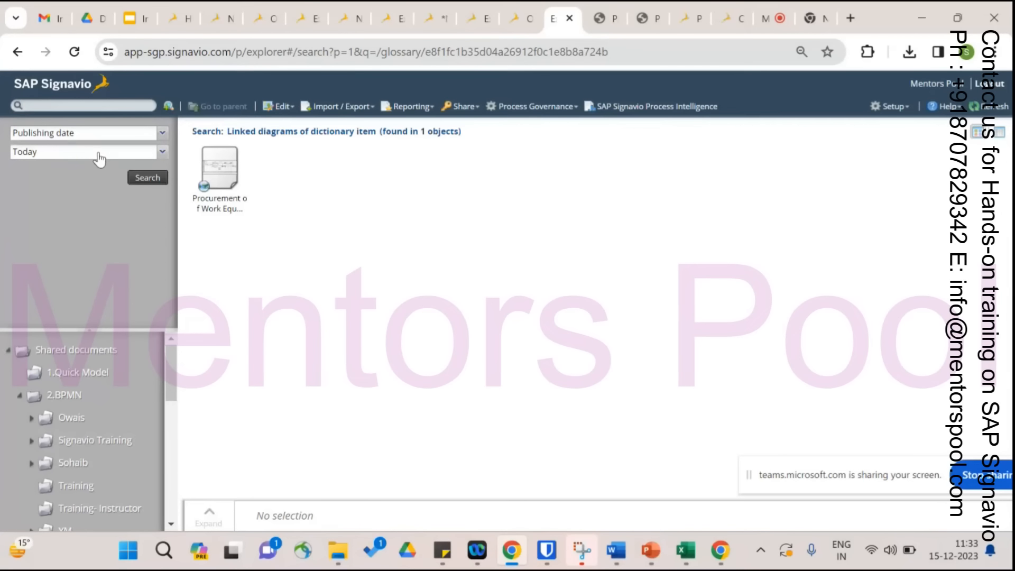
{"action": "left_click", "coordinate": [140, 180]}
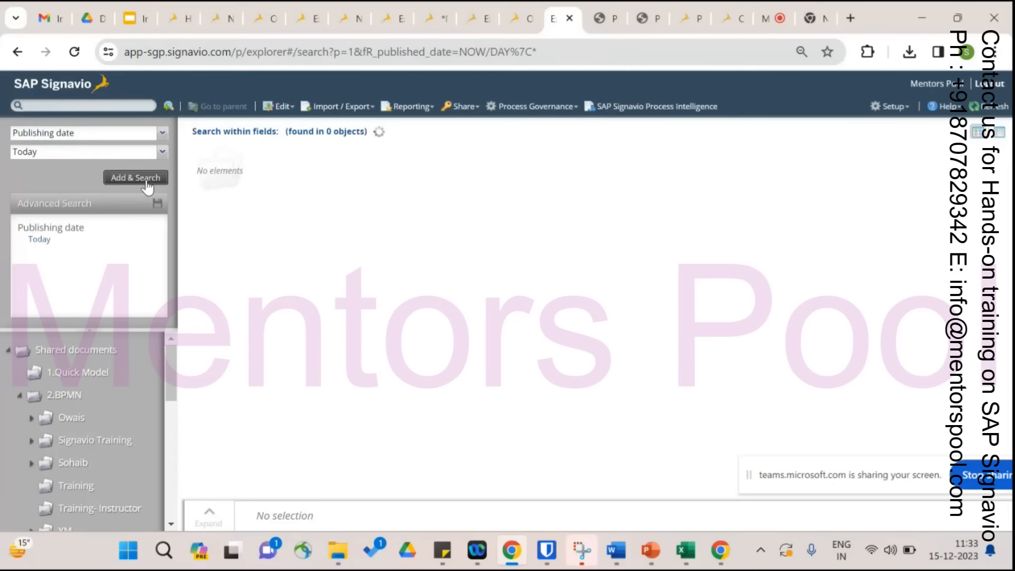
{"action": "left_click", "coordinate": [163, 135]}
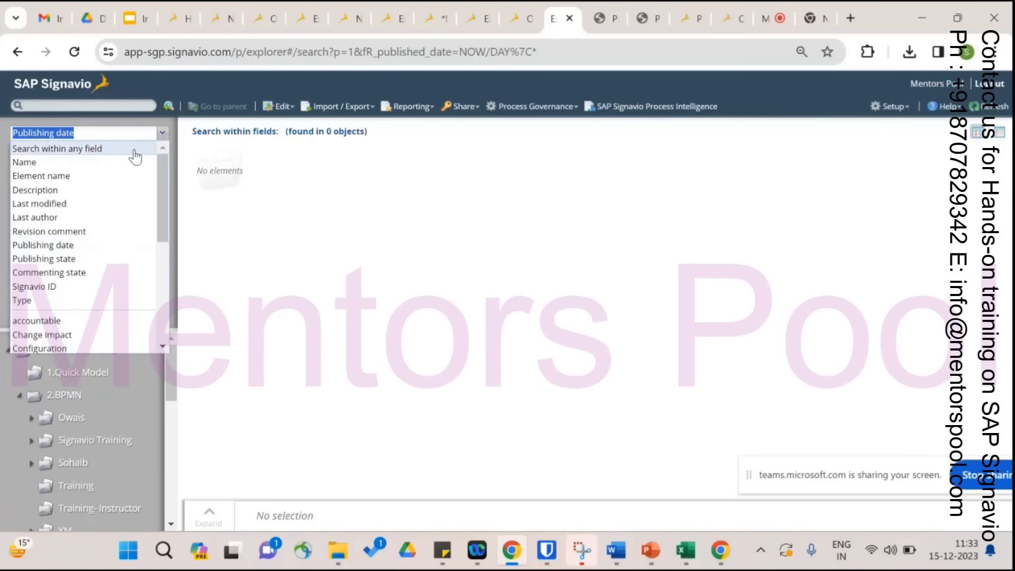
{"action": "left_click", "coordinate": [74, 205]}
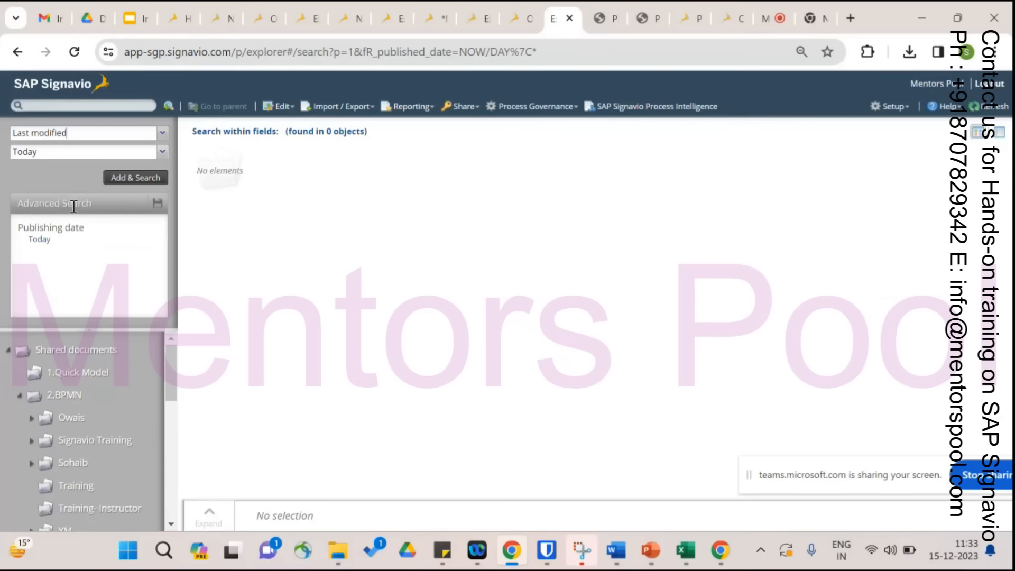
{"action": "left_click", "coordinate": [142, 178]}
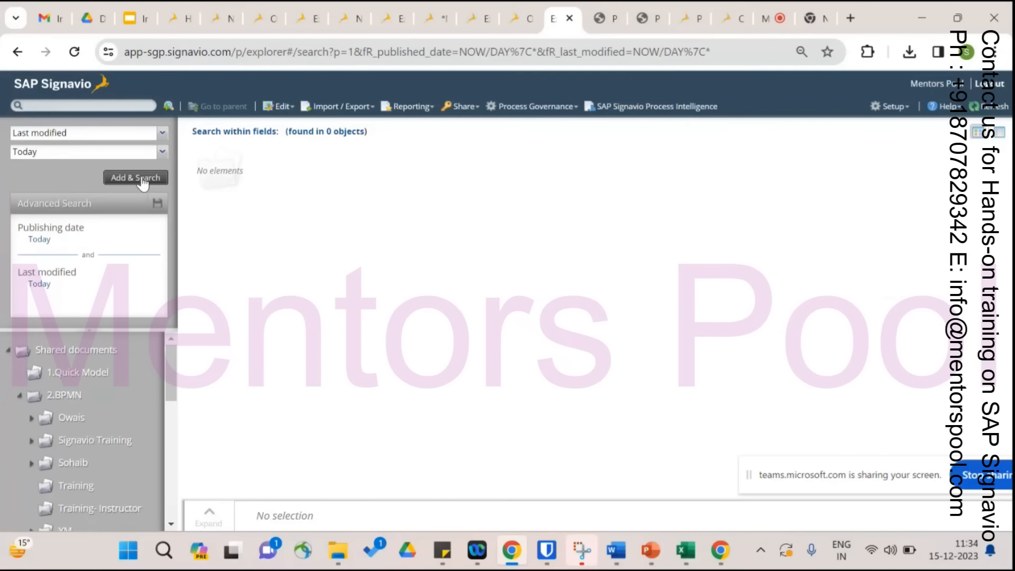
Remove the Publishing date criterion from the advanced search and open the Order to Cash diagram.
{"action": "double_click", "coordinate": [40, 284]}
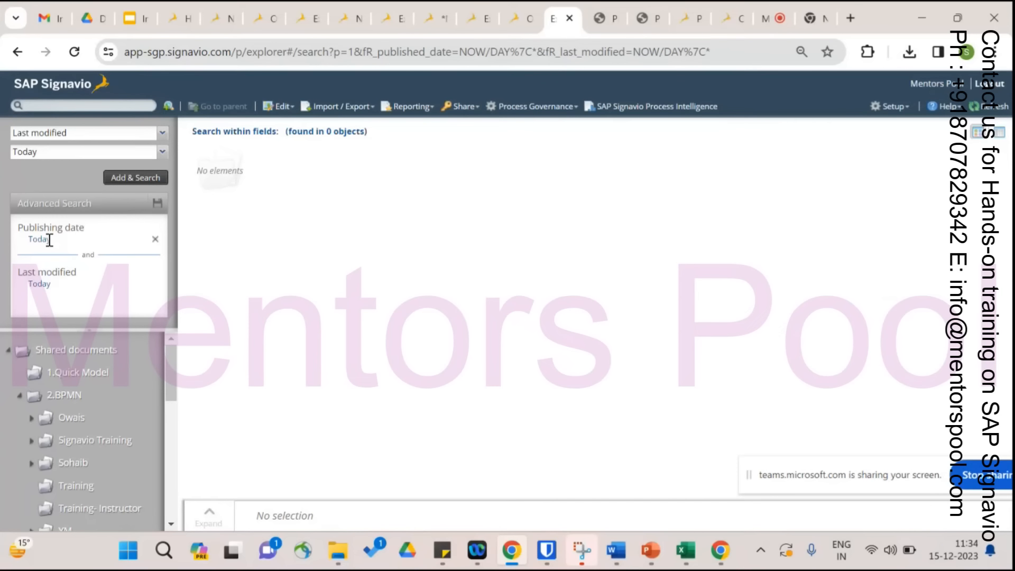
{"action": "left_click", "coordinate": [154, 239]}
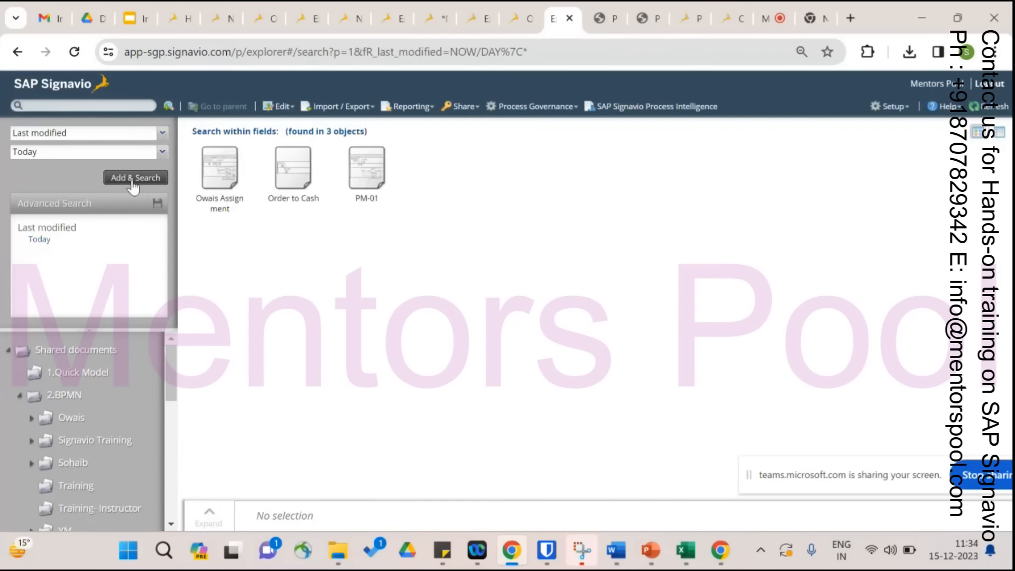
{"action": "double_click", "coordinate": [304, 205]}
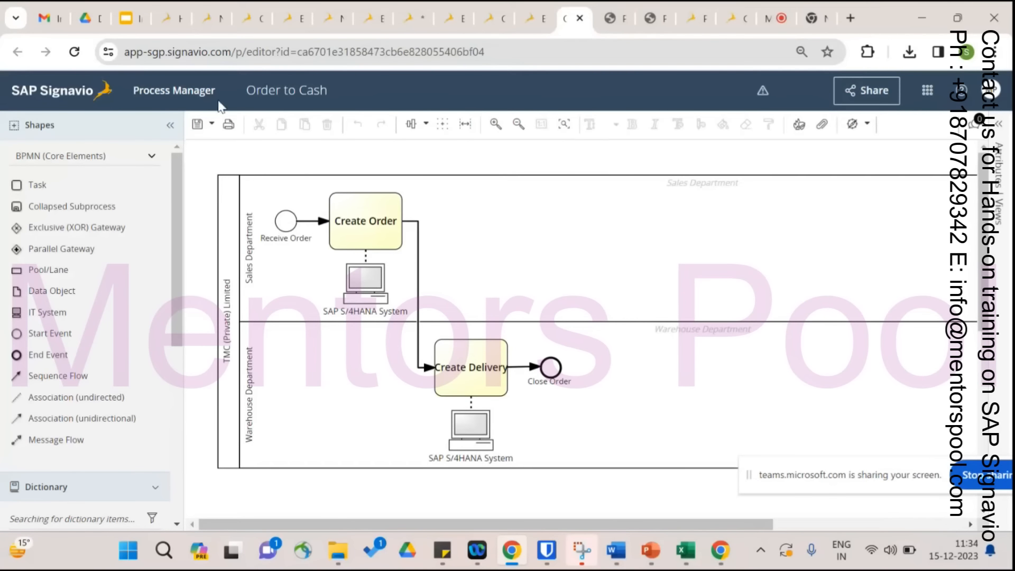
Find the browser tab with the two-activity Order to Cash QuickModel and close it.
{"action": "left_click", "coordinate": [175, 19]}
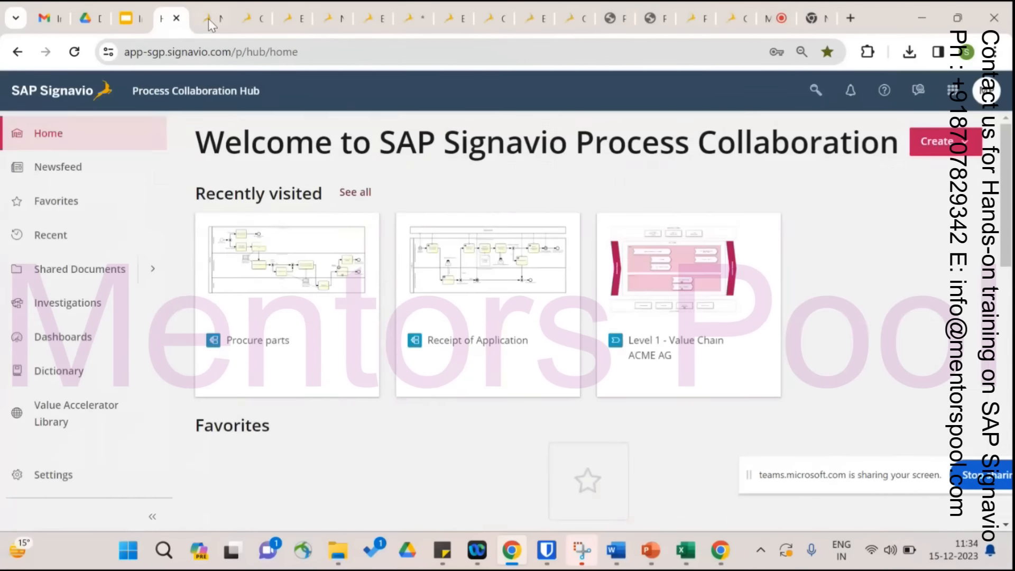
{"action": "left_click", "coordinate": [210, 20]}
{"action": "left_click", "coordinate": [245, 24]}
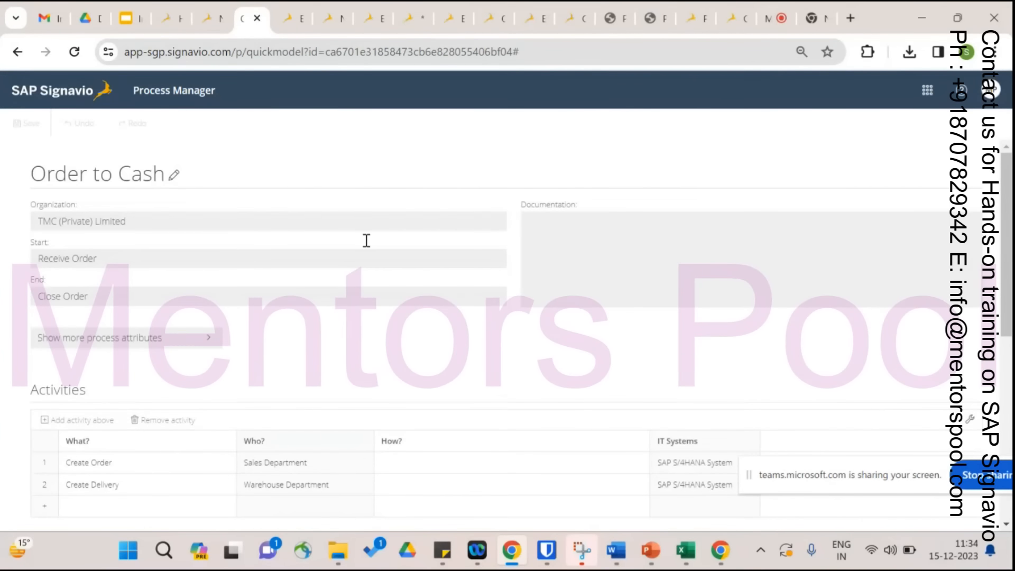
{"action": "left_click", "coordinate": [257, 18]}
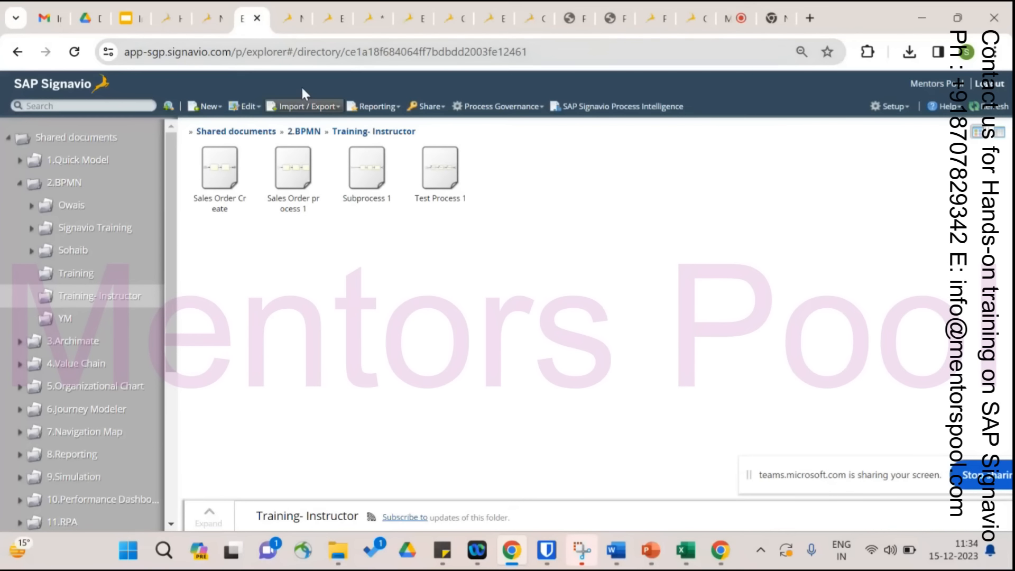
Switch to the unsaved Order to Cash QuickModel with the Sales, Warehouse and Finance lanes and save it.
{"action": "left_click", "coordinate": [314, 20]}
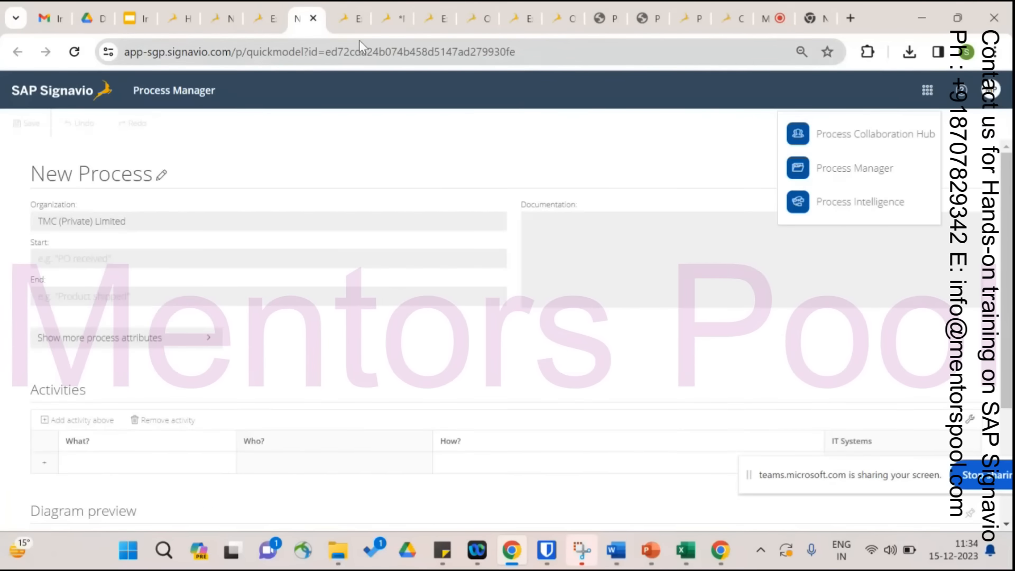
{"action": "left_click", "coordinate": [353, 24]}
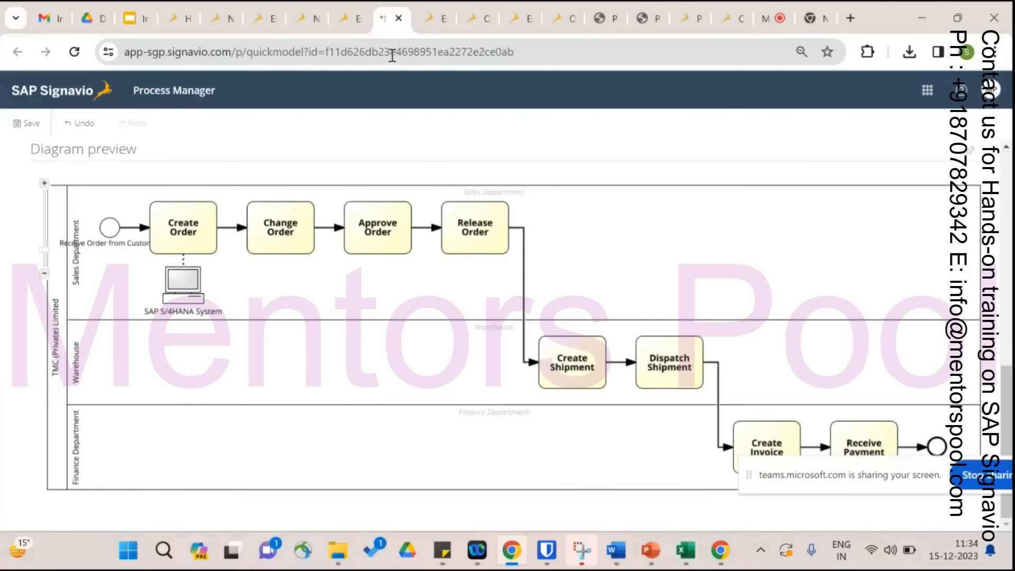
{"action": "left_click", "coordinate": [28, 131]}
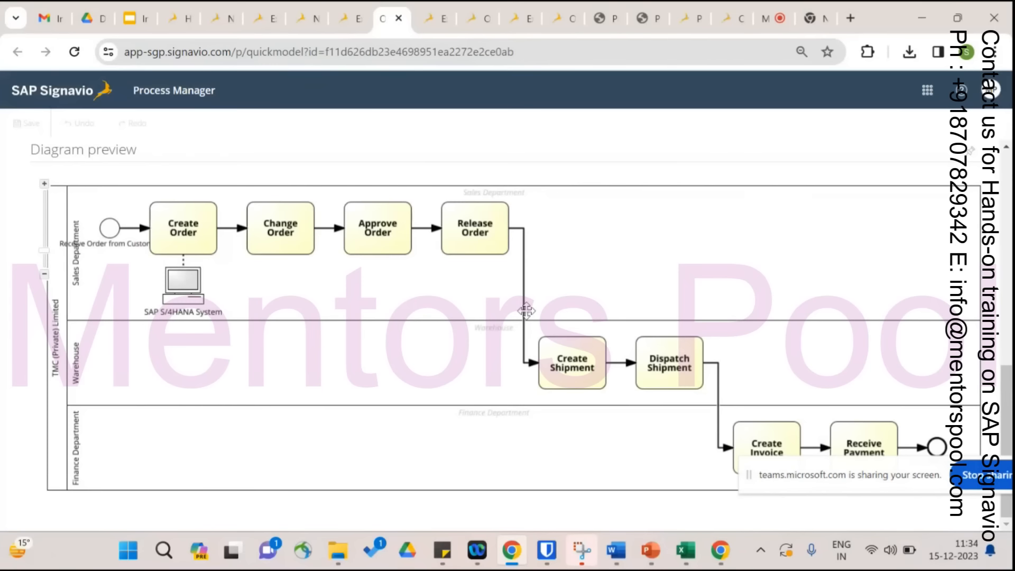
{"action": "left_click_drag", "start_coordinate": [1010, 399], "coordinate": [1007, 178]}
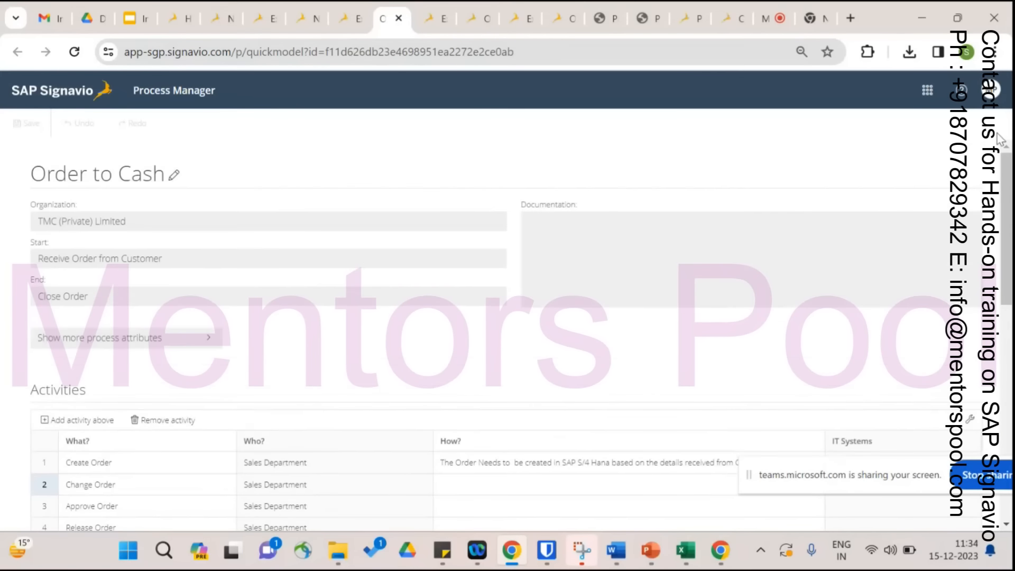
Find the explorer tab with the Training- Instructor folder, search all diagrams for "order to cash" and look through the results.
{"action": "left_click", "coordinate": [218, 24]}
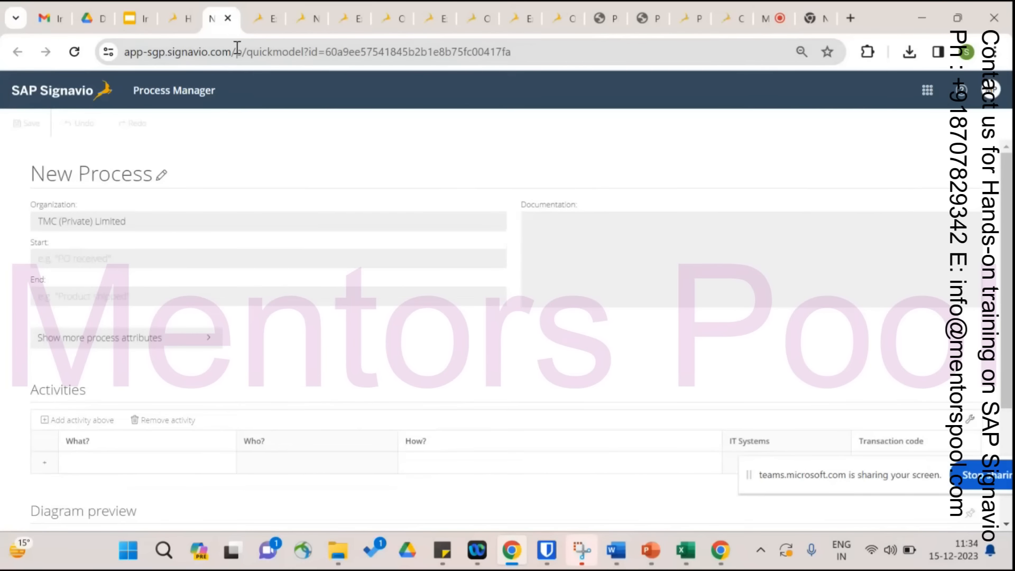
{"action": "left_click", "coordinate": [188, 27]}
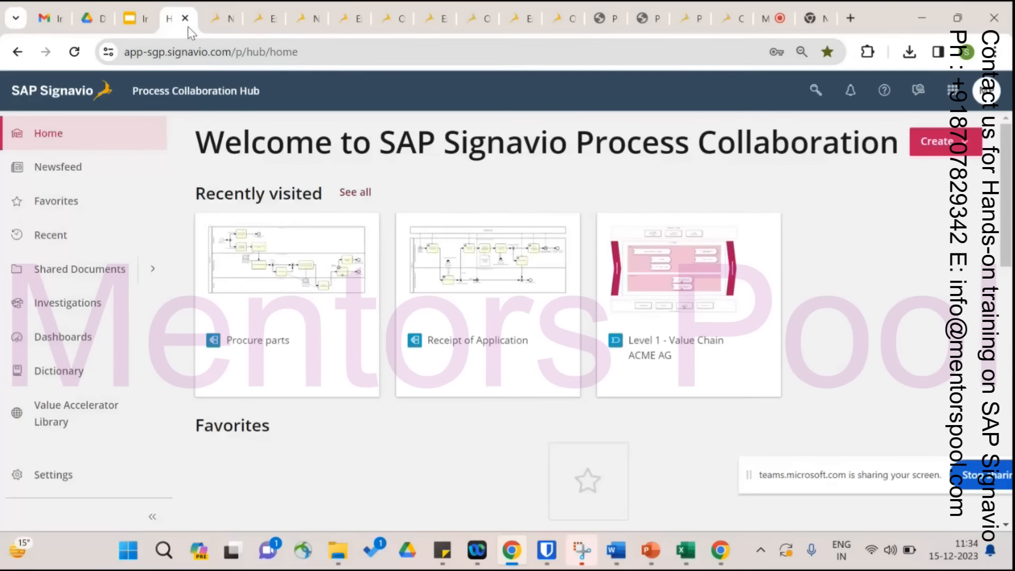
{"action": "left_click", "coordinate": [272, 26]}
{"action": "left_click", "coordinate": [85, 100]}
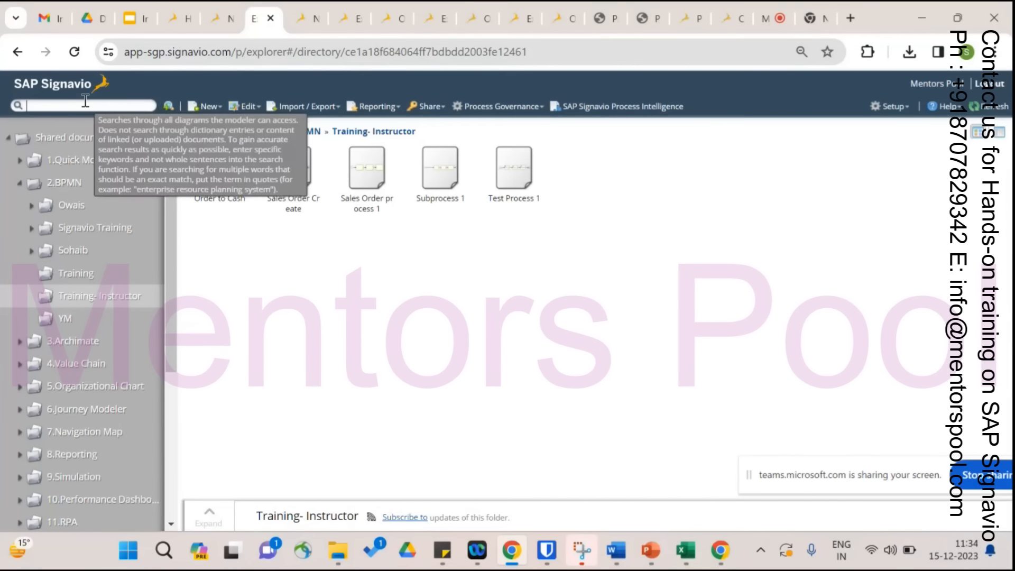
{"action": "type", "text": "order to cash"}
{"action": "key", "text": "Return"}
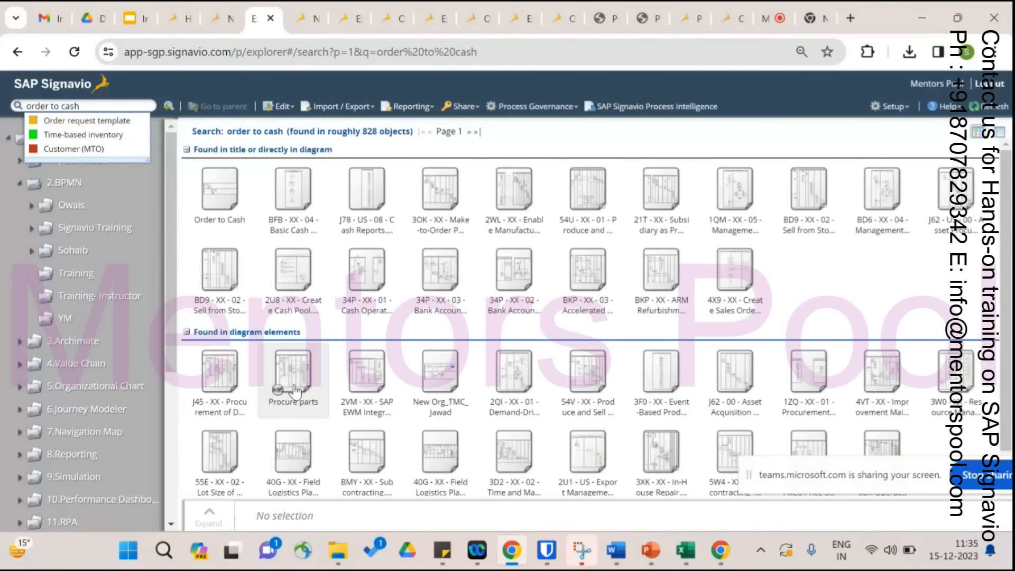
{"action": "scroll", "coordinate": [294, 393], "scroll_direction": "down", "scroll_amount": 1}
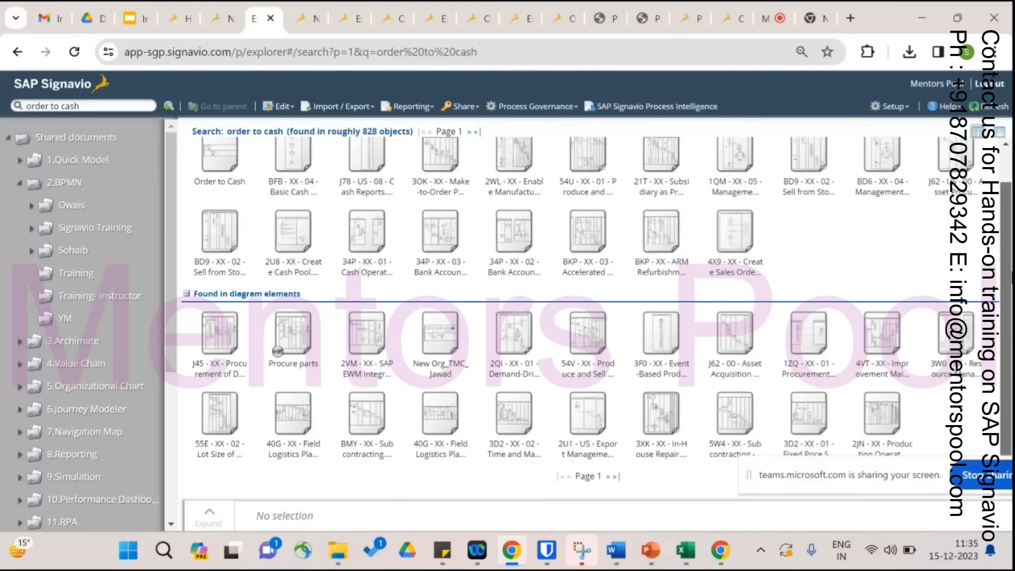
{"action": "scroll", "coordinate": [597, 316], "scroll_direction": "up", "scroll_amount": 1}
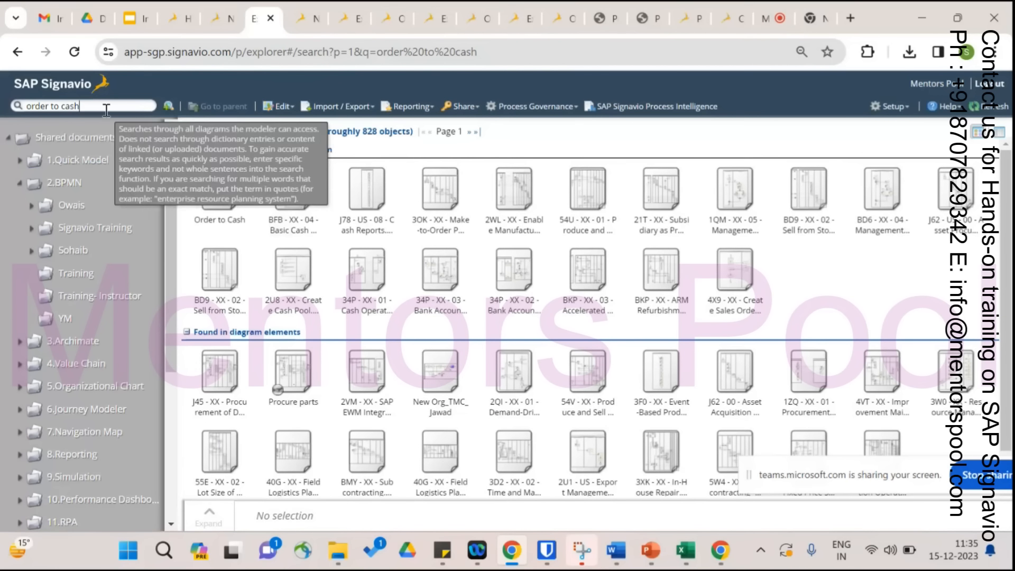
Clear the search text and run an advanced search for diagrams with Last modified set to Today.
{"action": "key", "text": "BackSpace"}
{"action": "key", "text": "BackSpace"}
{"action": "key", "text": "BackSpace"}
{"action": "key", "text": "BackSpace"}
{"action": "key", "text": "BackSpace"}
{"action": "key", "text": "BackSpace"}
{"action": "key", "text": "BackSpace"}
{"action": "key", "text": "BackSpace"}
{"action": "key", "text": "BackSpace"}
{"action": "key", "text": "BackSpace"}
{"action": "key", "text": "BackSpace"}
{"action": "key", "text": "BackSpace"}
{"action": "key", "text": "BackSpace"}
{"action": "left_click", "coordinate": [169, 109]}
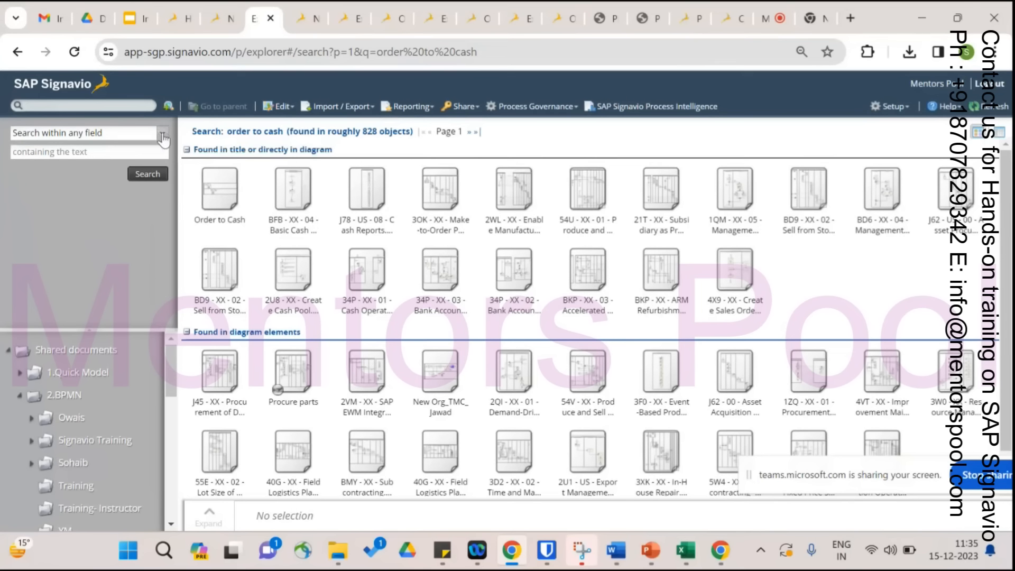
{"action": "left_click", "coordinate": [163, 135]}
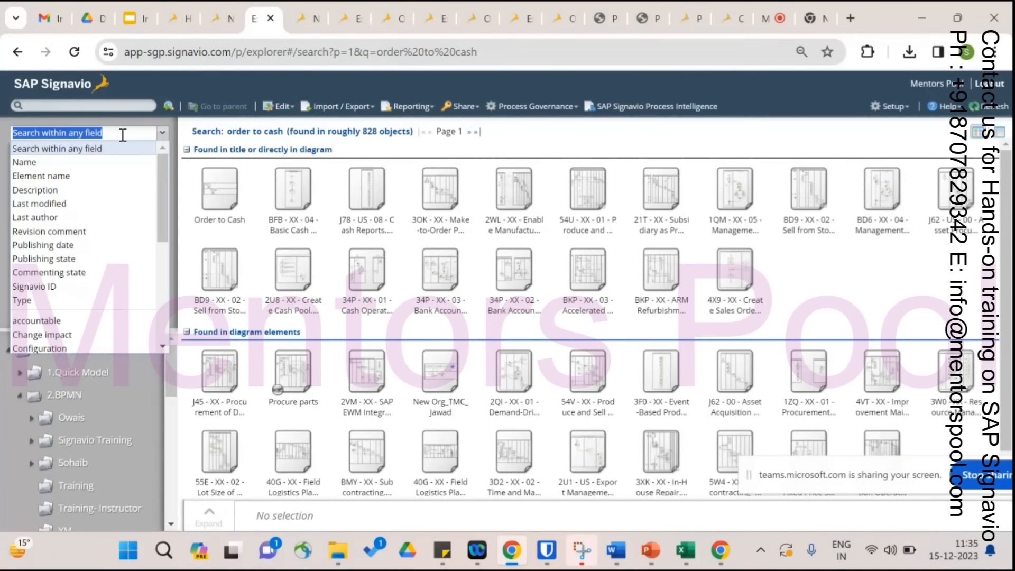
{"action": "left_click", "coordinate": [40, 206]}
{"action": "left_click", "coordinate": [147, 178]}
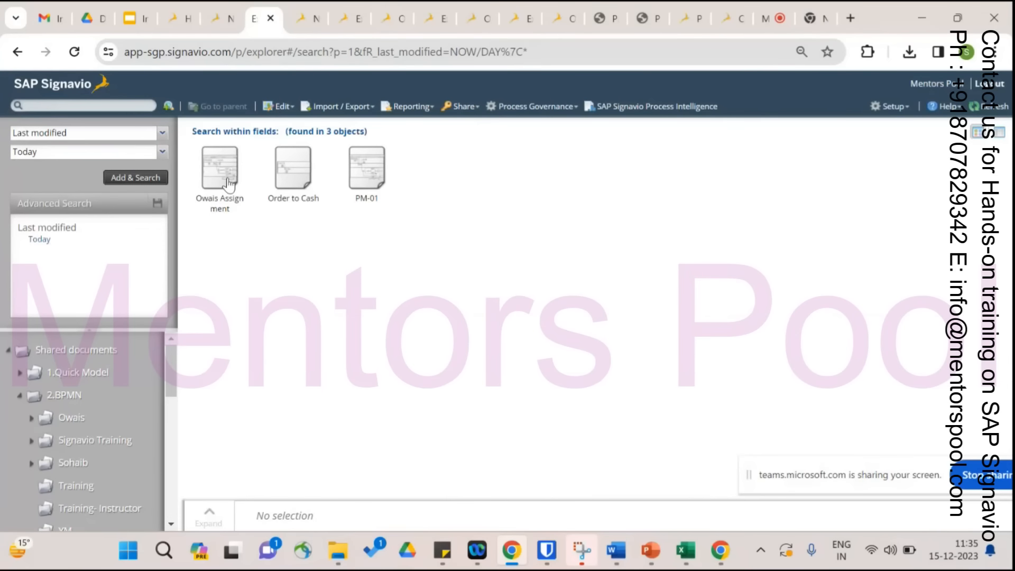
Switch to the eight-activity Order to Cash QuickModel, rename it Order to Cash1 and save it.
{"action": "left_click", "coordinate": [384, 21]}
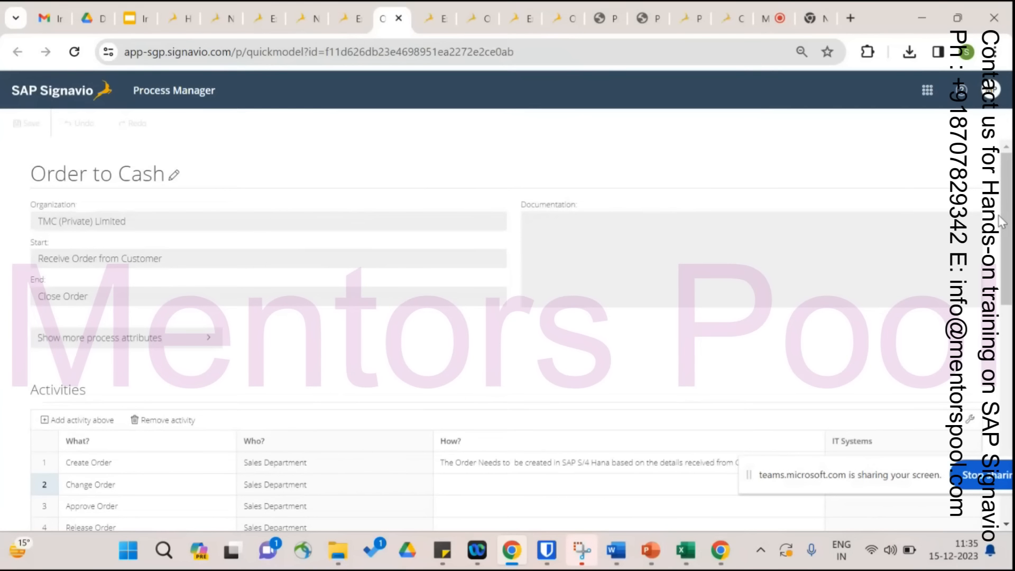
{"action": "mouse_move", "coordinate": [1006, 222]}
{"action": "left_mouse_down"}
{"action": "mouse_move", "coordinate": [1012, 434]}
{"action": "mouse_move", "coordinate": [1008, 220]}
{"action": "left_mouse_up"}
{"action": "left_click", "coordinate": [171, 174]}
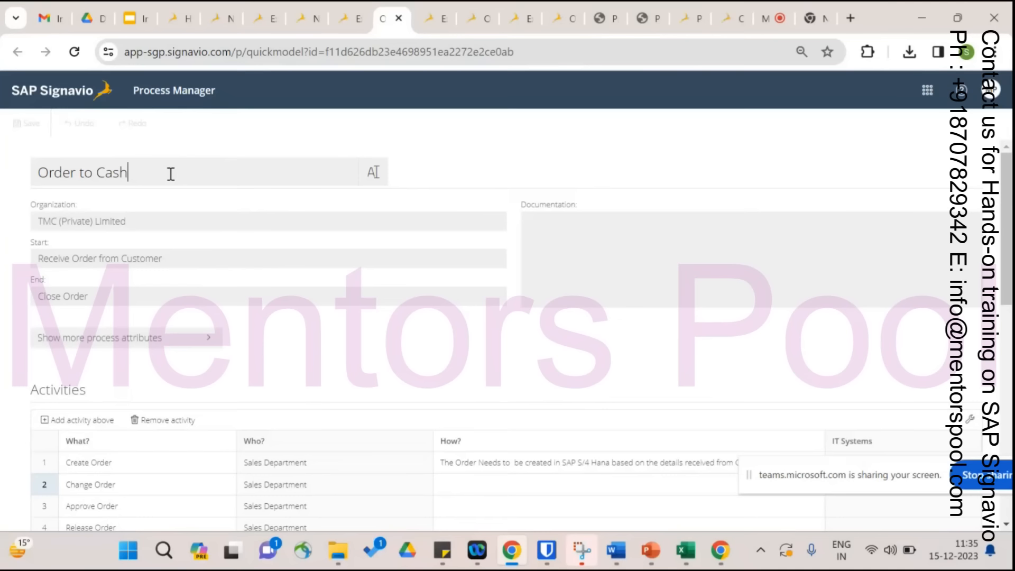
{"action": "type", "text": "1"}
{"action": "key", "text": "Return"}
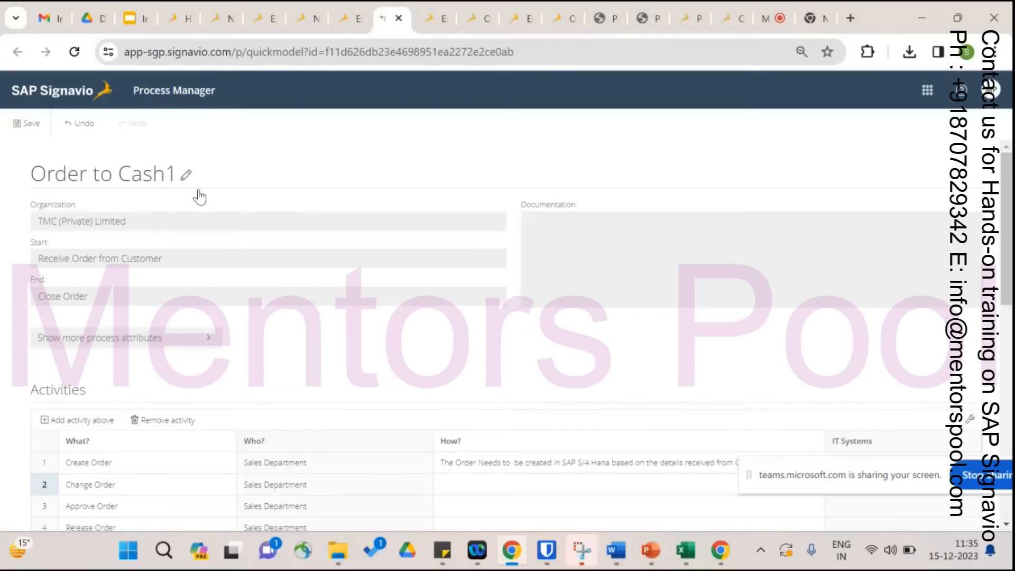
{"action": "left_click", "coordinate": [22, 125]}
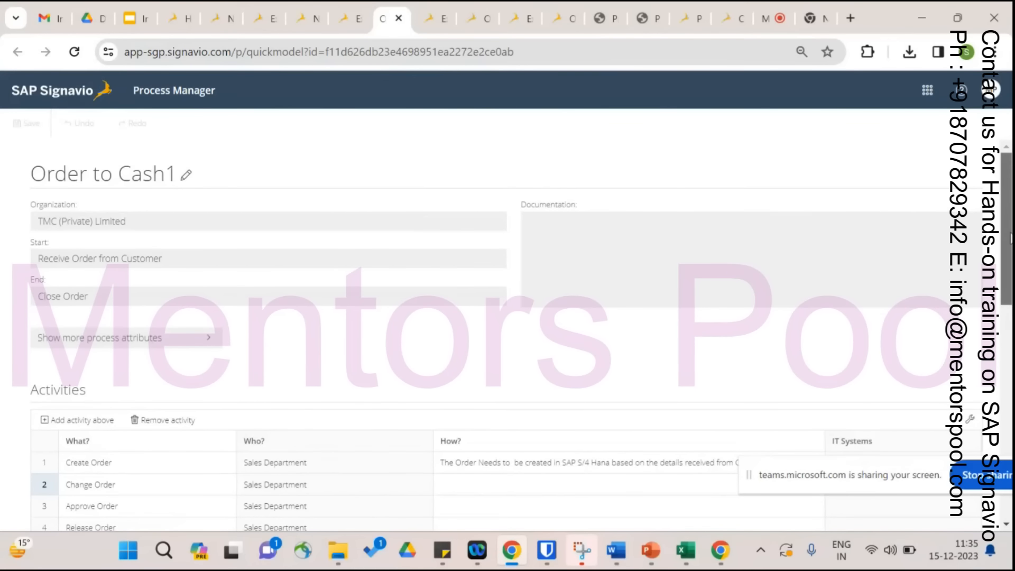
{"action": "scroll", "coordinate": [1004, 299], "scroll_direction": "down", "scroll_amount": 9}
{"action": "scroll", "coordinate": [1005, 299], "scroll_direction": "up", "scroll_amount": 2}
{"action": "scroll", "coordinate": [1005, 299], "scroll_direction": "up", "scroll_amount": 10}
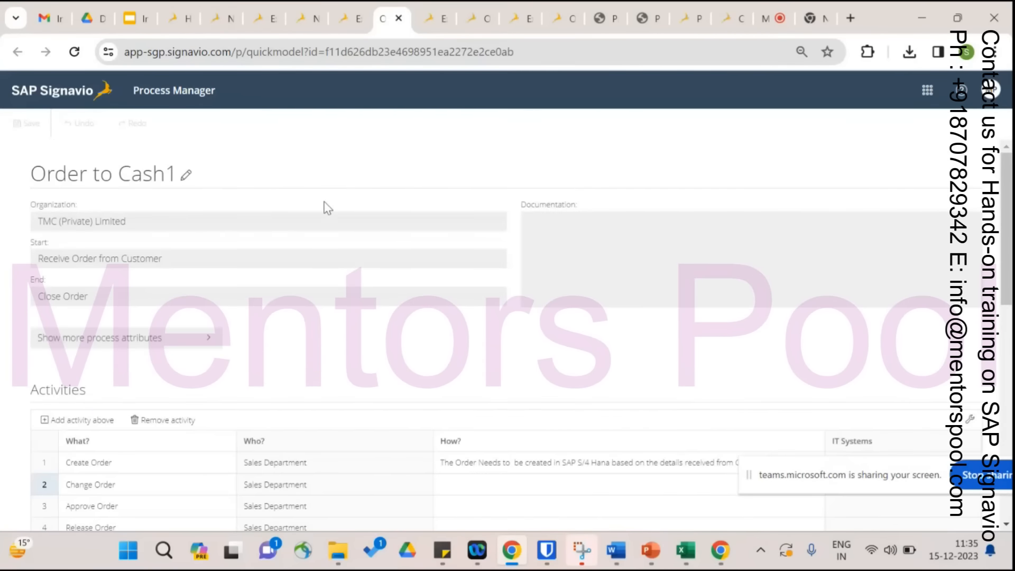
Switch to the explorer showing the Shared documents folder and search the diagrams for "Order to cash1".
{"action": "left_click", "coordinate": [106, 103]}
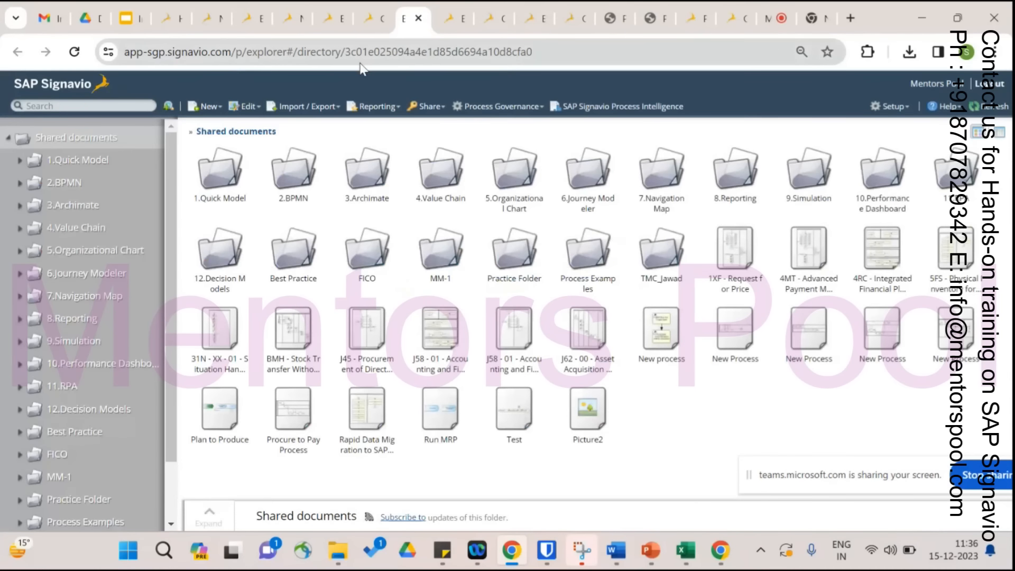
{"action": "left_click", "coordinate": [55, 106]}
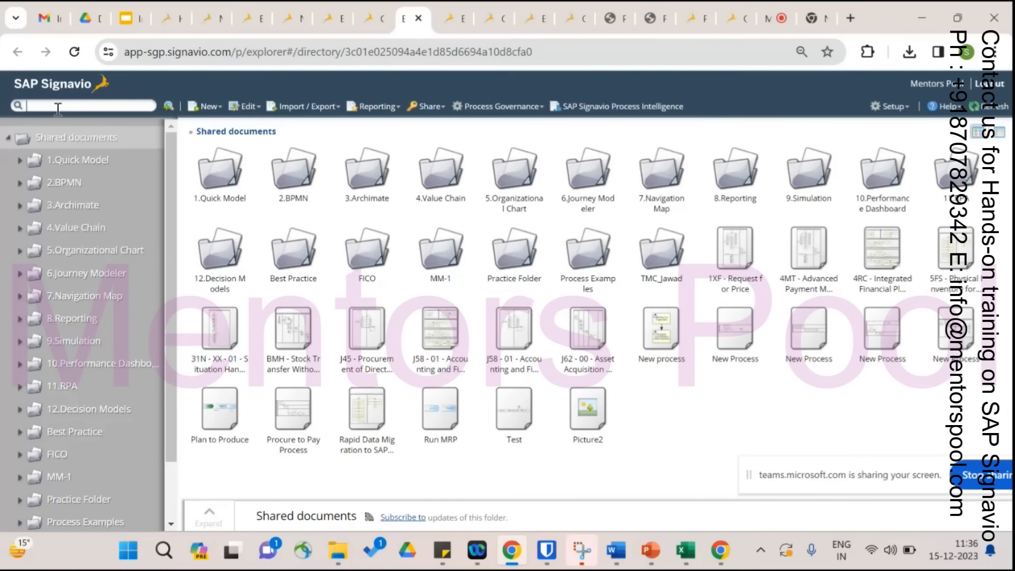
{"action": "type", "text": "order to vash"}
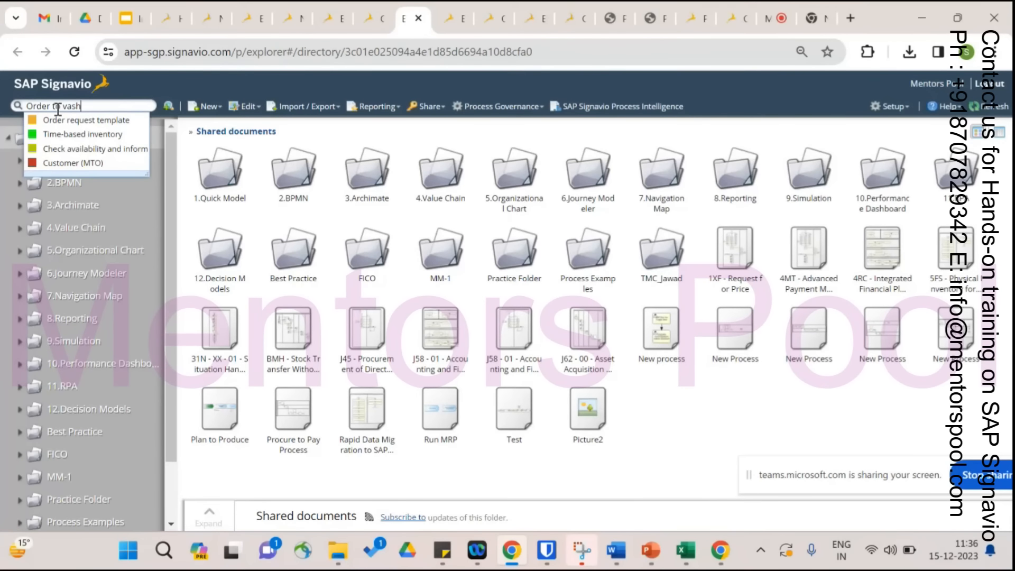
{"action": "type", "text": "1"}
{"action": "key", "text": "Return"}
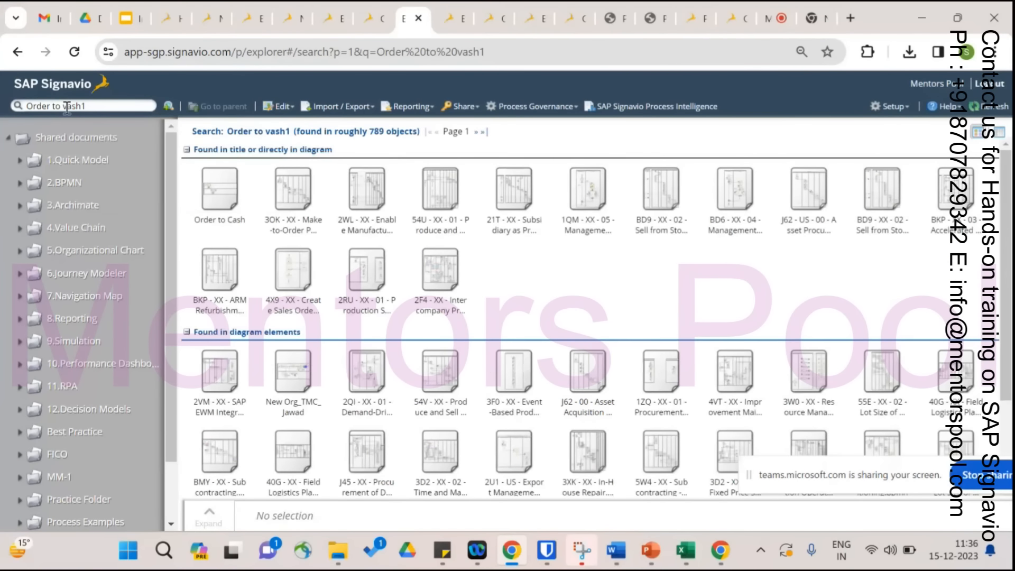
{"action": "key", "text": "Return"}
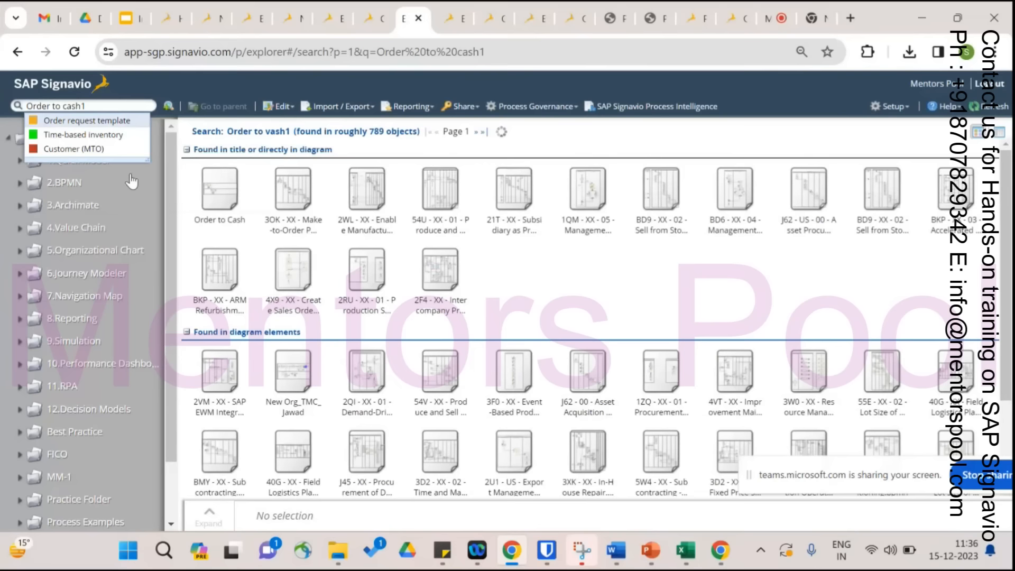
Select the Order to Cash1 diagram in the search results and open it for editing as a QuickModel.
{"action": "left_click", "coordinate": [229, 205]}
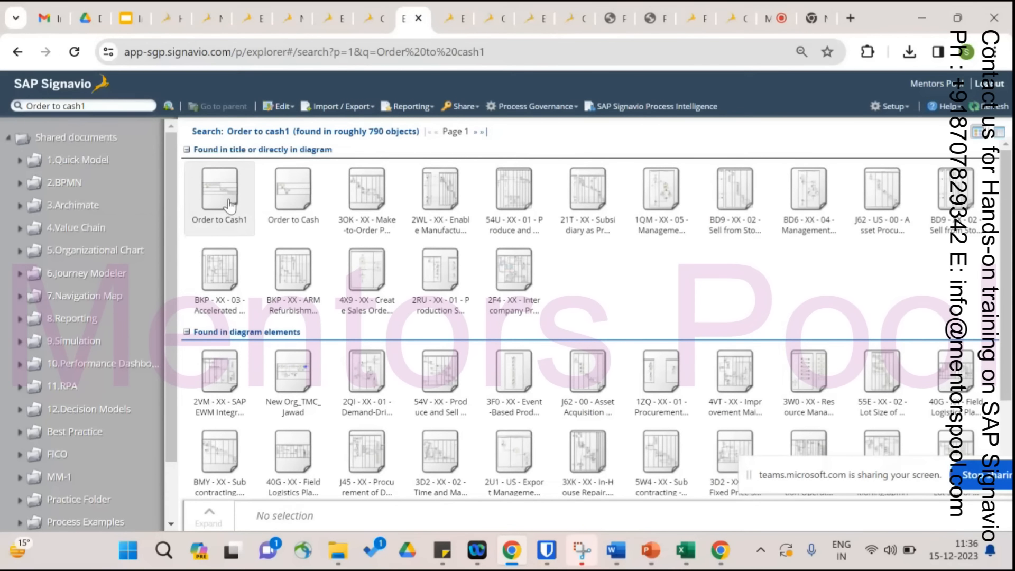
{"action": "left_click", "coordinate": [229, 204]}
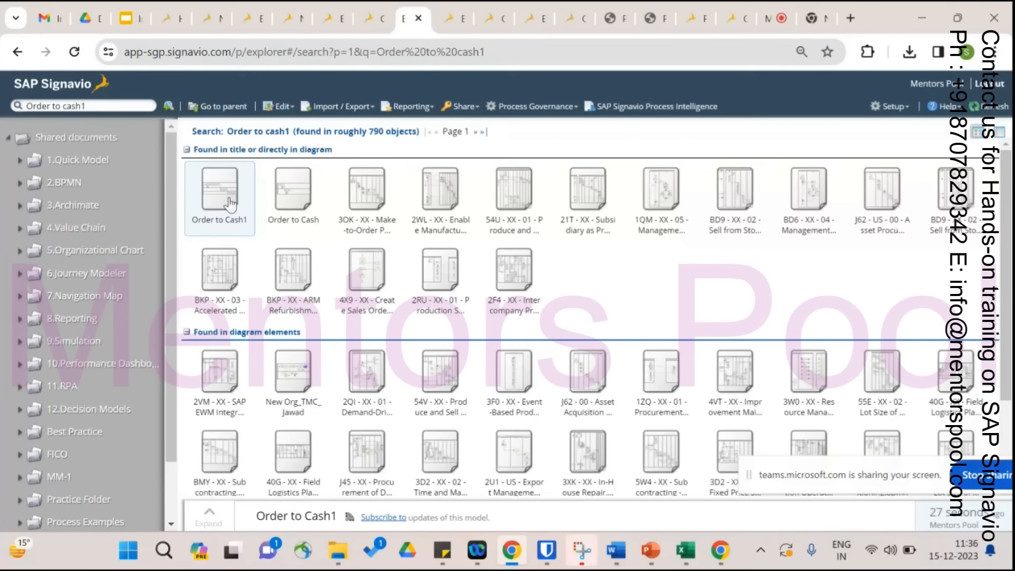
{"action": "left_click", "coordinate": [299, 108]}
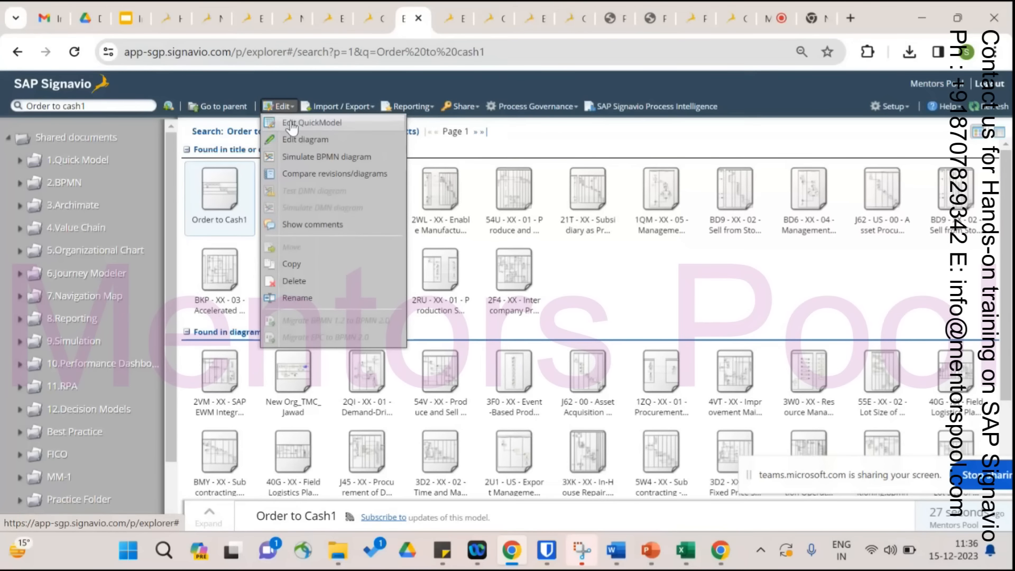
{"action": "left_click", "coordinate": [703, 331]}
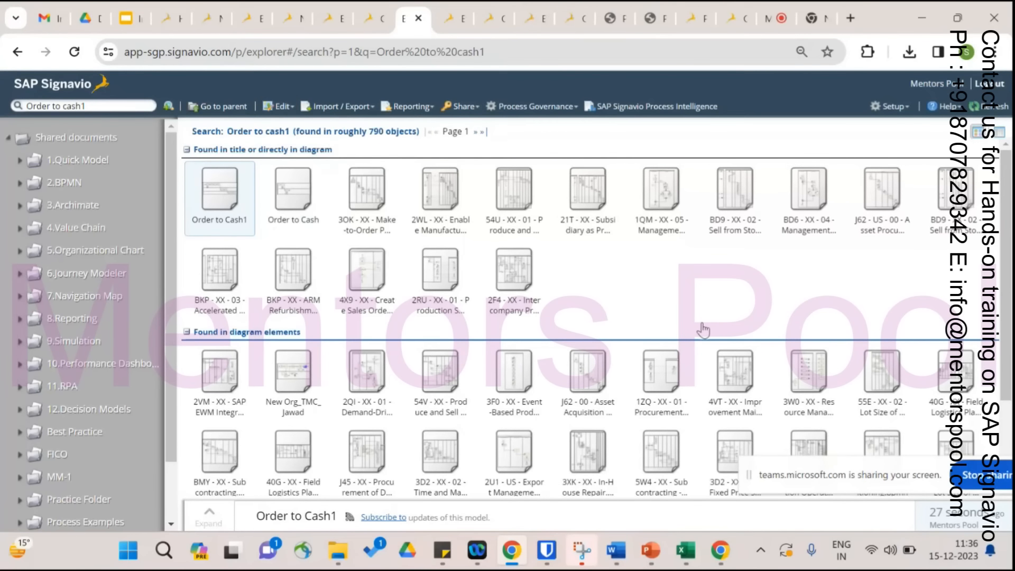
{"action": "left_click", "coordinate": [217, 201]}
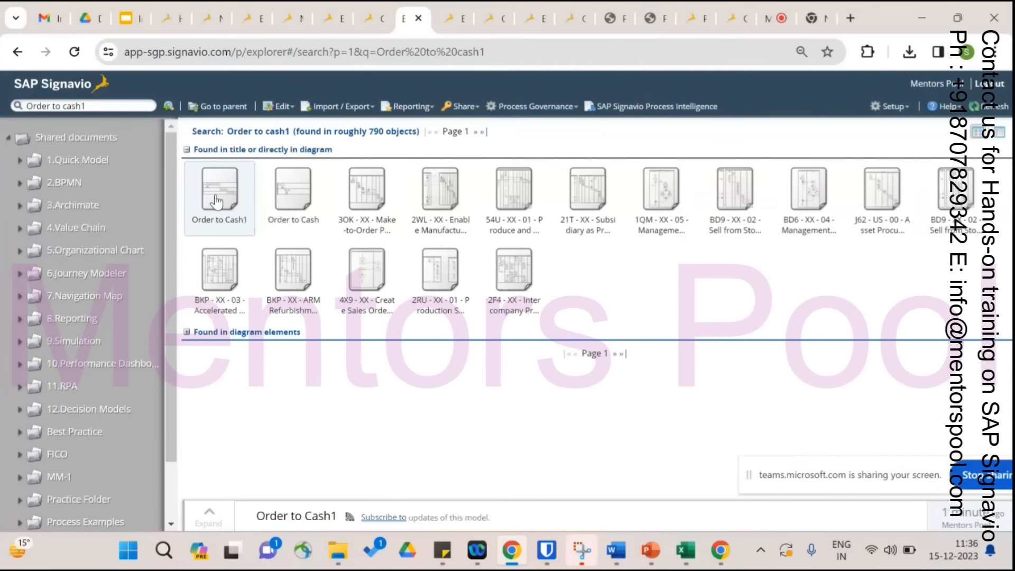
{"action": "left_click", "coordinate": [282, 106]}
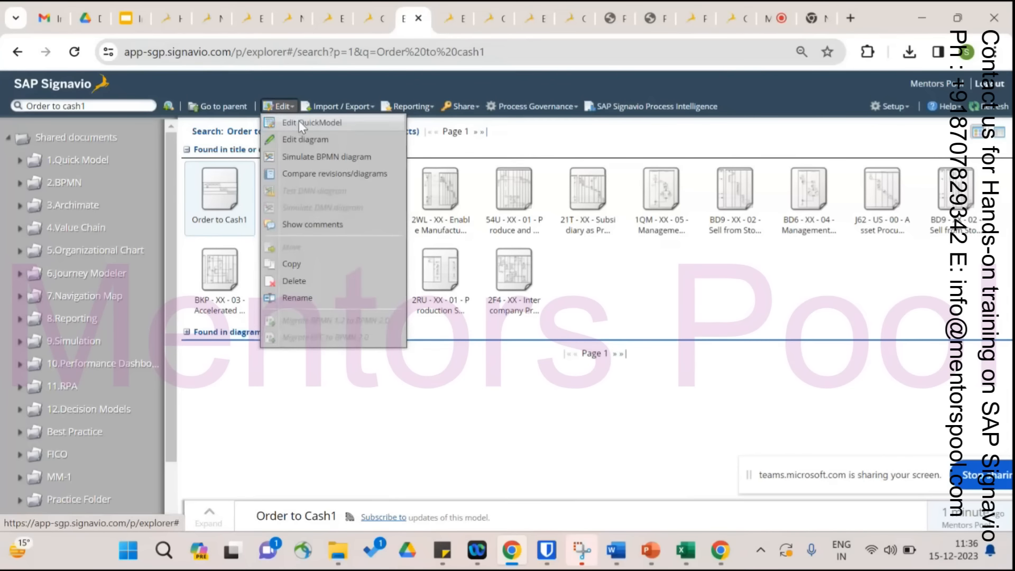
{"action": "left_click", "coordinate": [299, 122]}
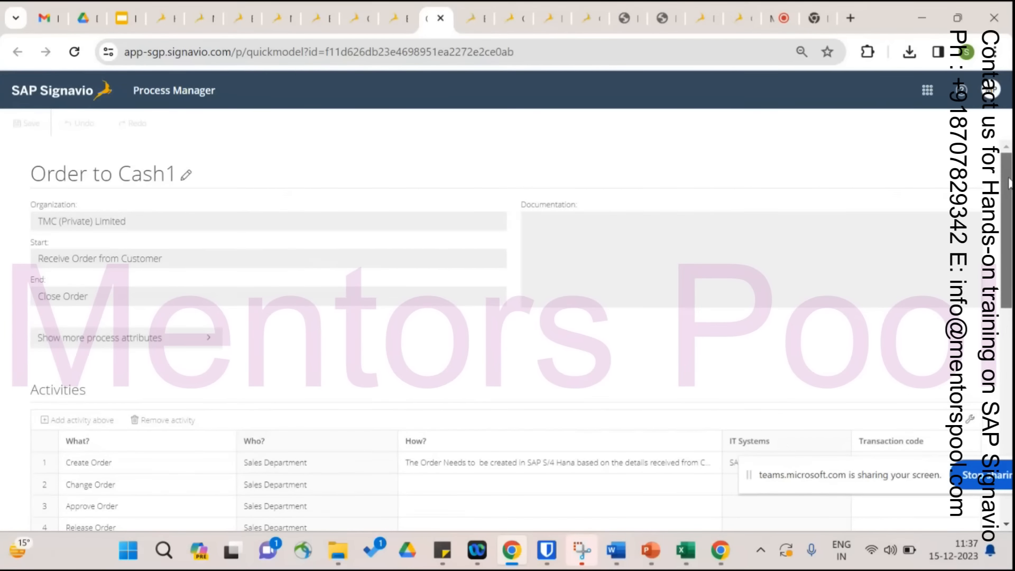
Assign the existing SAP S/4HANA System dictionary entry as the IT system of the Create Shipment activity.
{"action": "left_click_drag", "start_coordinate": [1008, 182], "coordinate": [1010, 378]}
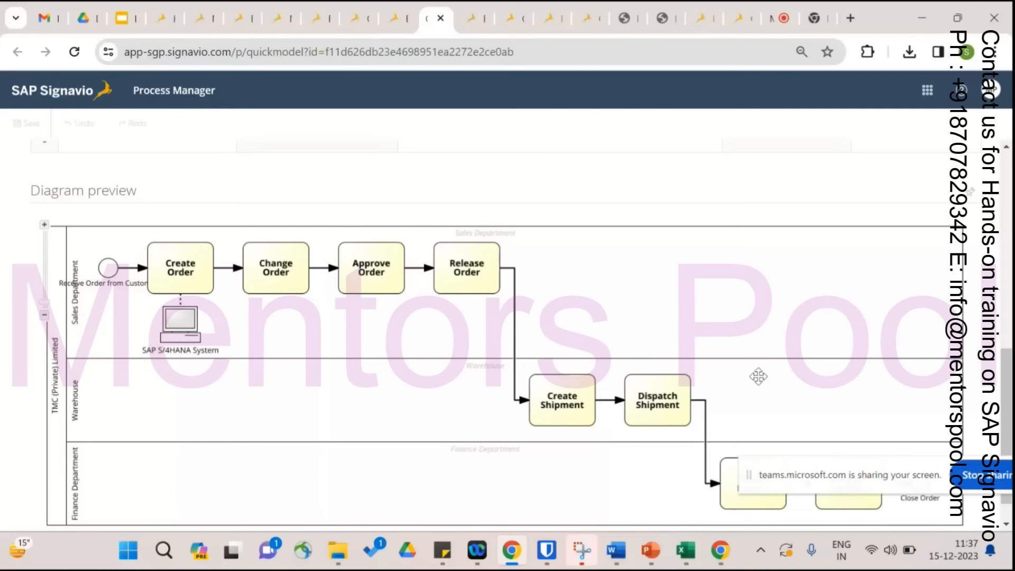
{"action": "left_click_drag", "start_coordinate": [1010, 398], "coordinate": [1003, 275]}
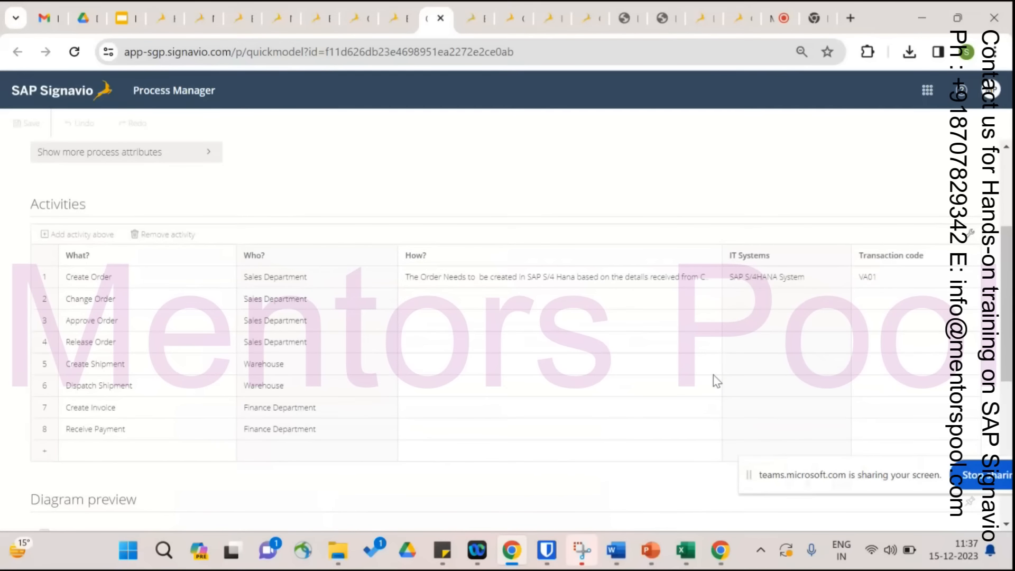
{"action": "left_click", "coordinate": [777, 365]}
{"action": "left_click", "coordinate": [777, 366]}
{"action": "type", "text": "SAP S/4"}
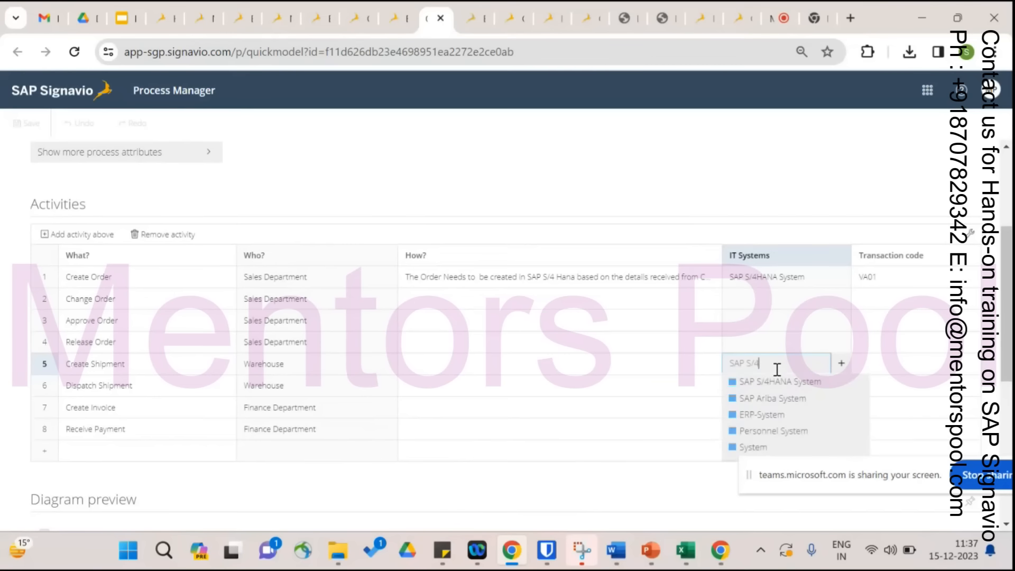
{"action": "left_click", "coordinate": [781, 381]}
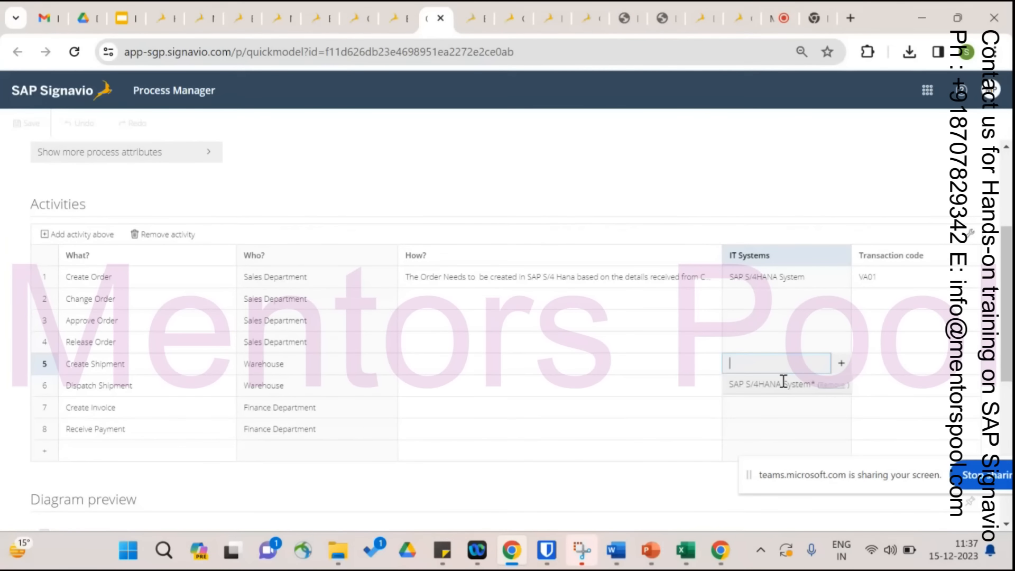
{"action": "key", "text": "Return"}
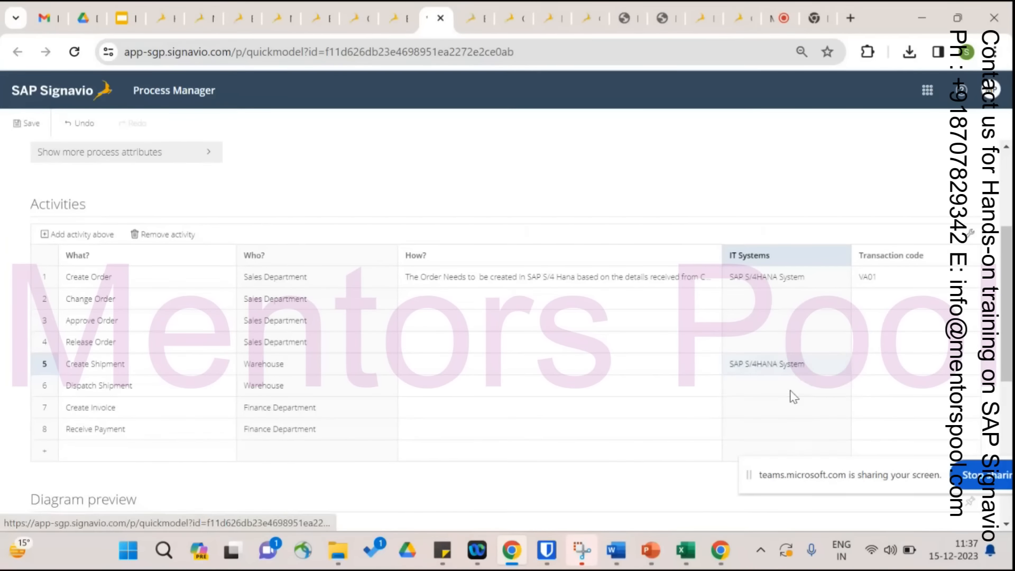
Check the diagram preview and save the Order to Cash1 QuickModel, switching to the explorer tab with the 1.Quick Model folder.
{"action": "scroll", "coordinate": [495, 317], "scroll_direction": "down", "scroll_amount": 2}
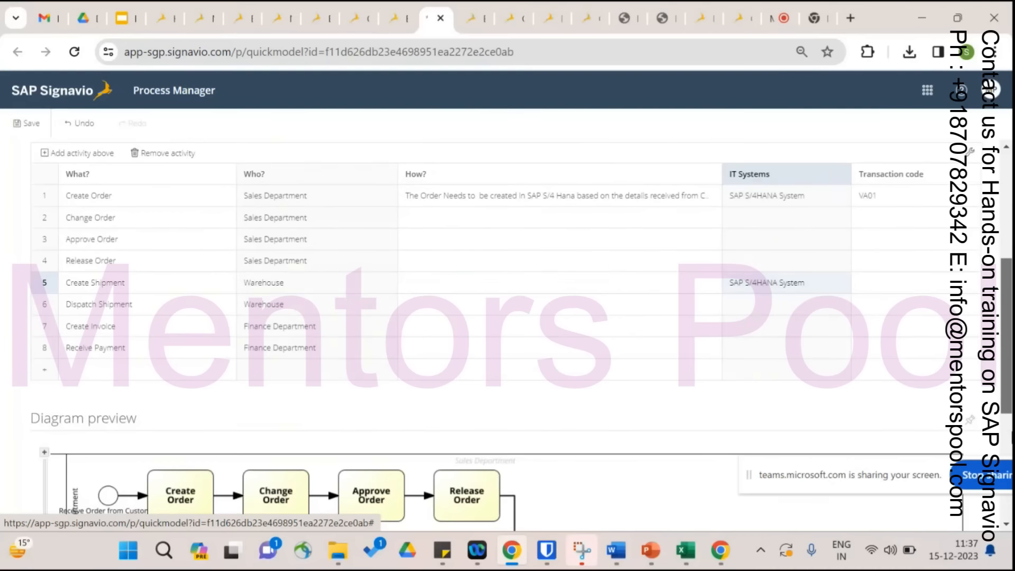
{"action": "scroll", "coordinate": [495, 317], "scroll_direction": "down", "scroll_amount": 5}
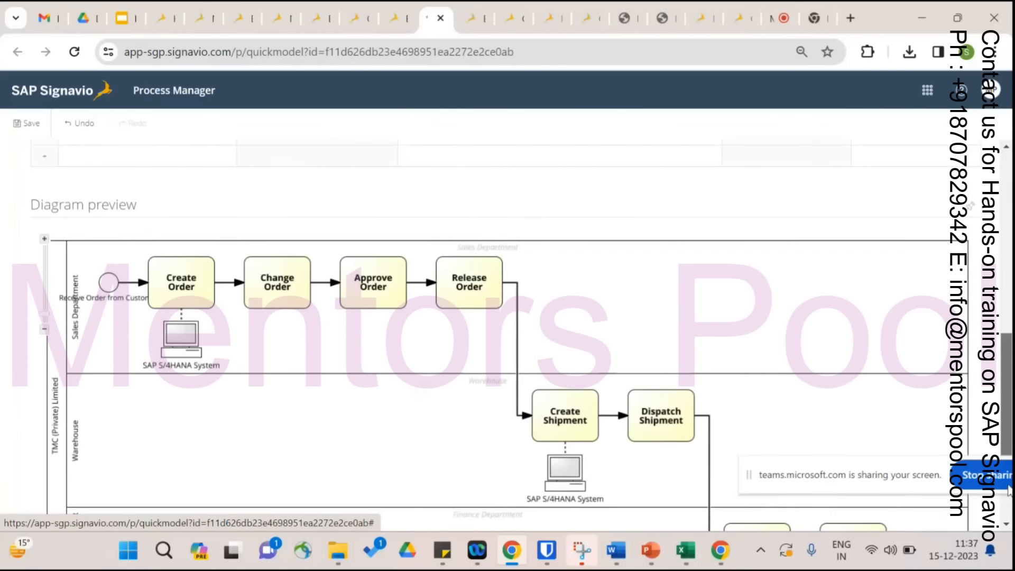
{"action": "scroll", "coordinate": [495, 317], "scroll_direction": "up", "scroll_amount": 10}
{"action": "left_click", "coordinate": [26, 123]}
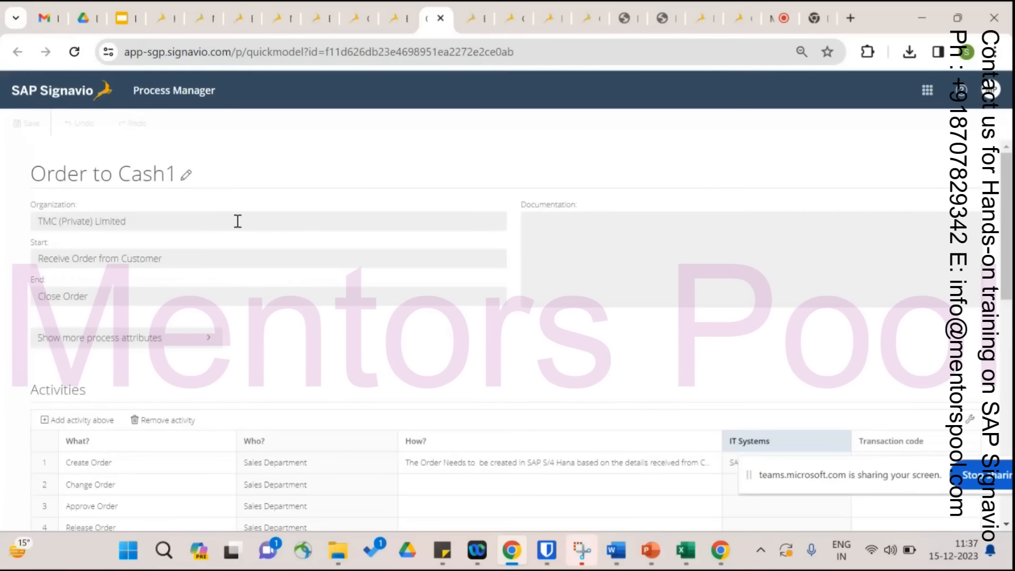
{"action": "left_click", "coordinate": [481, 20]}
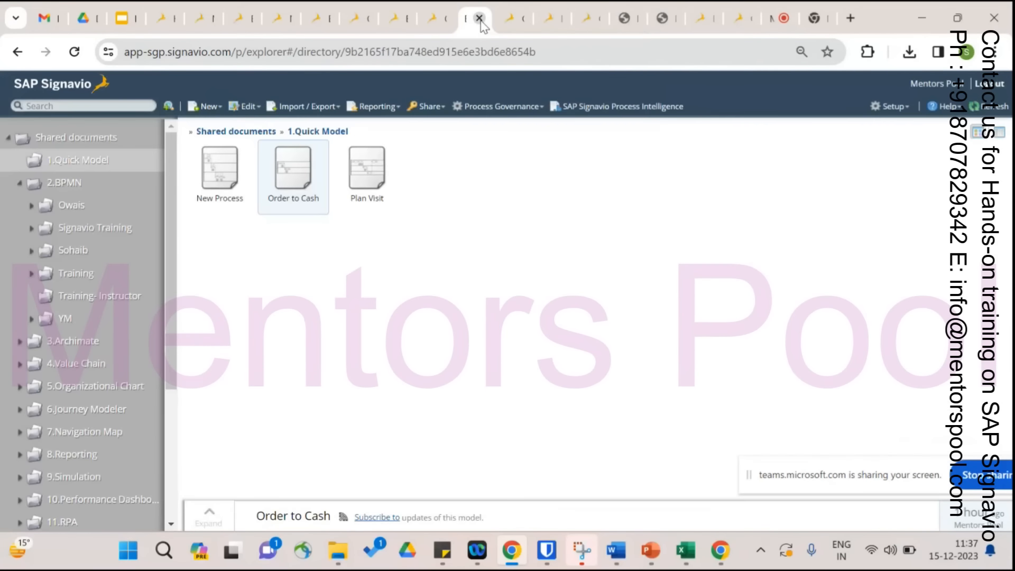
Close the surplus explorer tabs showing the 1.Quick Model folder, today's search results and the Training- Instructor folder.
{"action": "left_click", "coordinate": [480, 19]}
{"action": "left_click", "coordinate": [480, 19]}
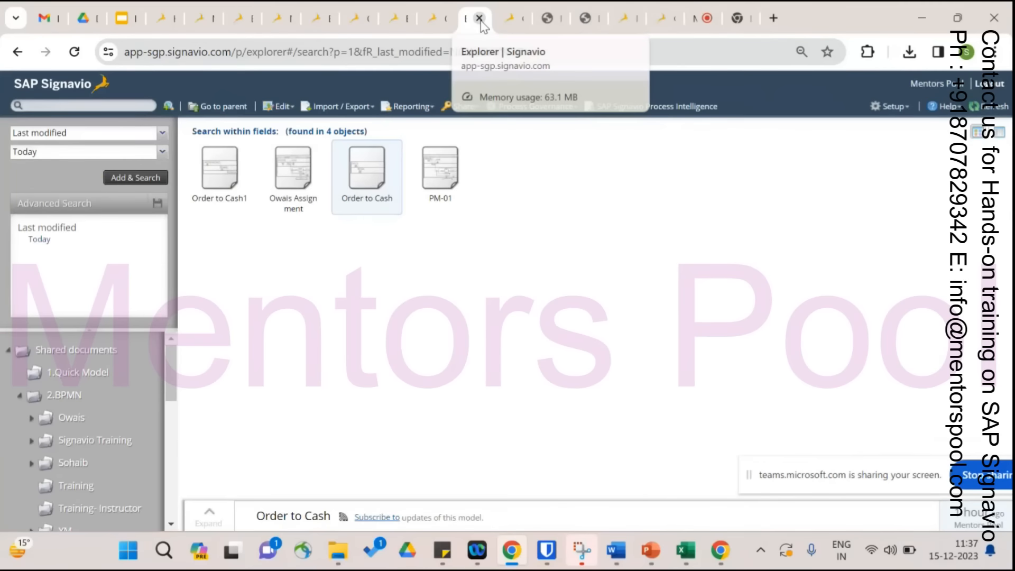
{"action": "left_click", "coordinate": [480, 19]}
{"action": "left_click", "coordinate": [480, 19]}
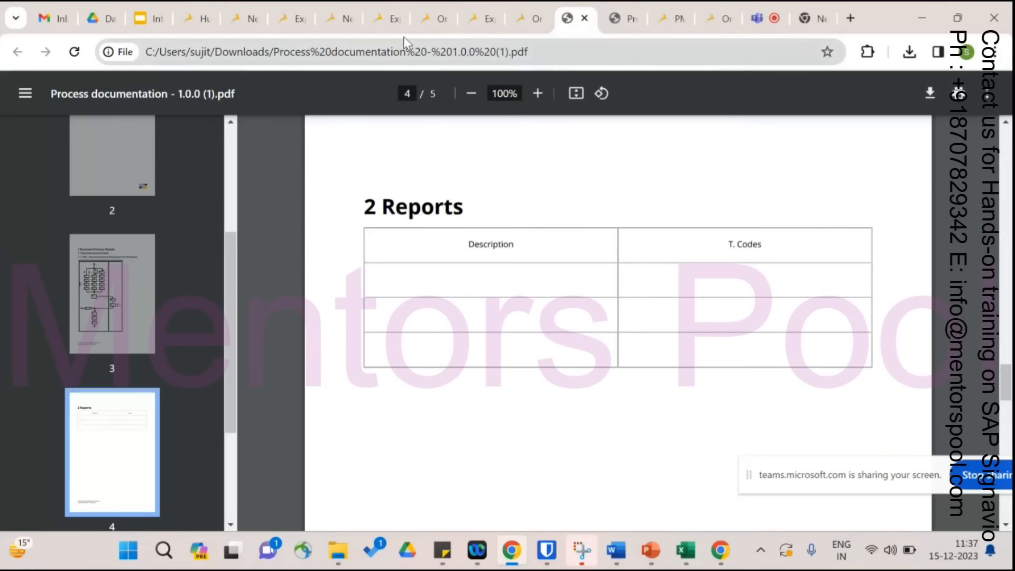
{"action": "left_click", "coordinate": [393, 27]}
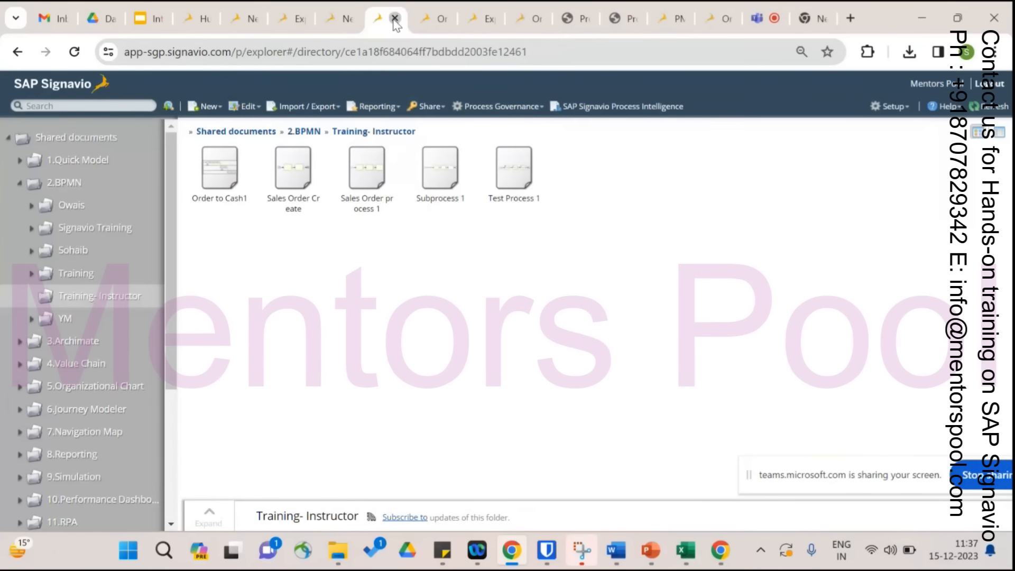
{"action": "left_click", "coordinate": [394, 19]}
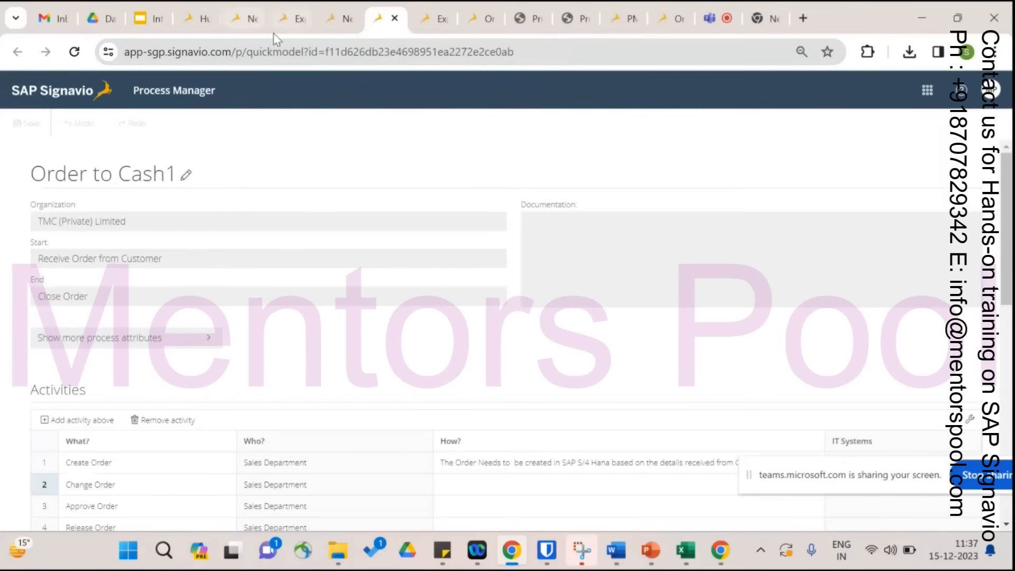
Switch to the explorer listing diagrams last modified today and open Order to Cash1 for editing as a QuickModel.
{"action": "left_click", "coordinate": [283, 22]}
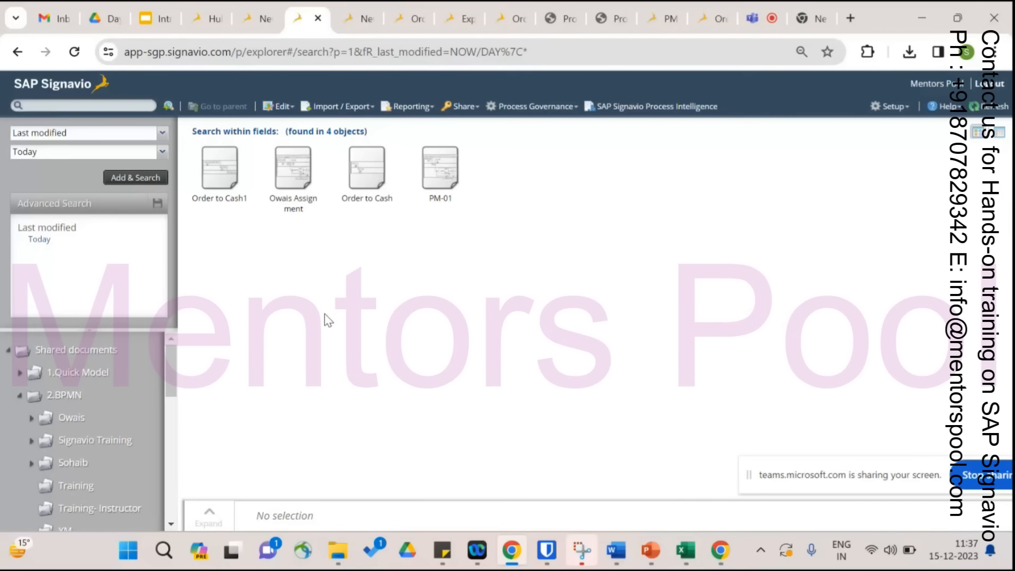
{"action": "left_click", "coordinate": [894, 106]}
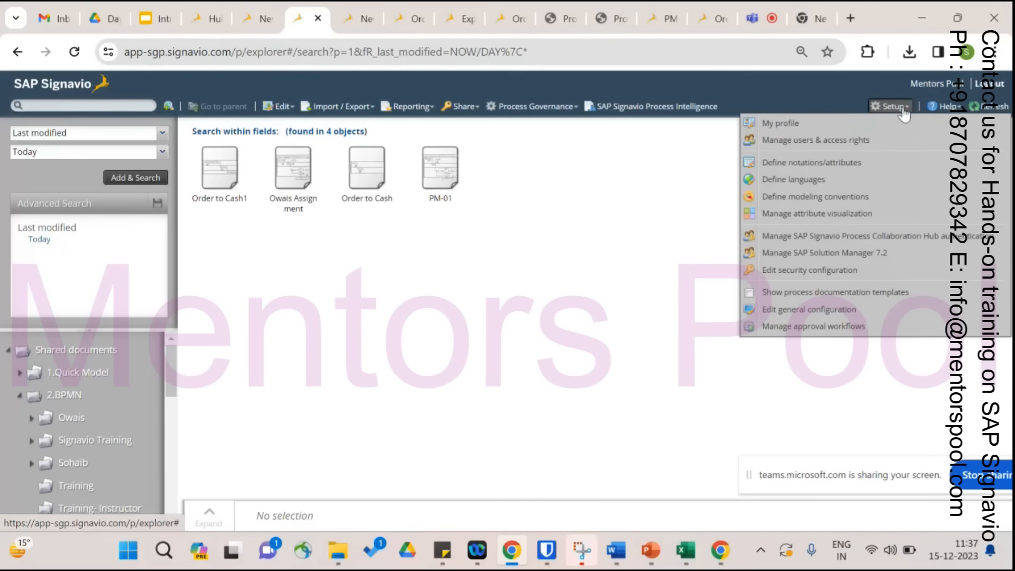
{"action": "left_click", "coordinate": [603, 288]}
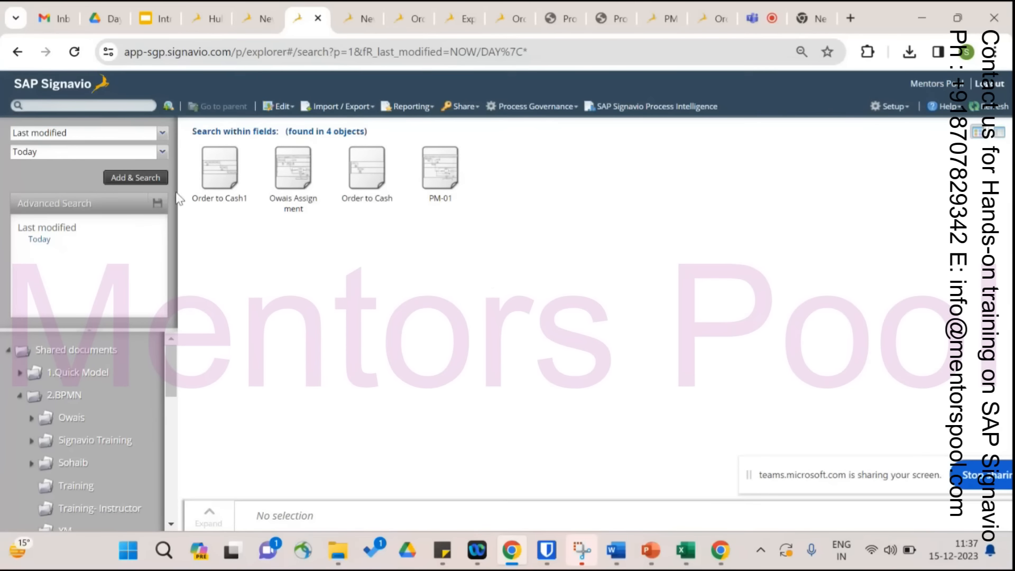
{"action": "left_click", "coordinate": [281, 106]}
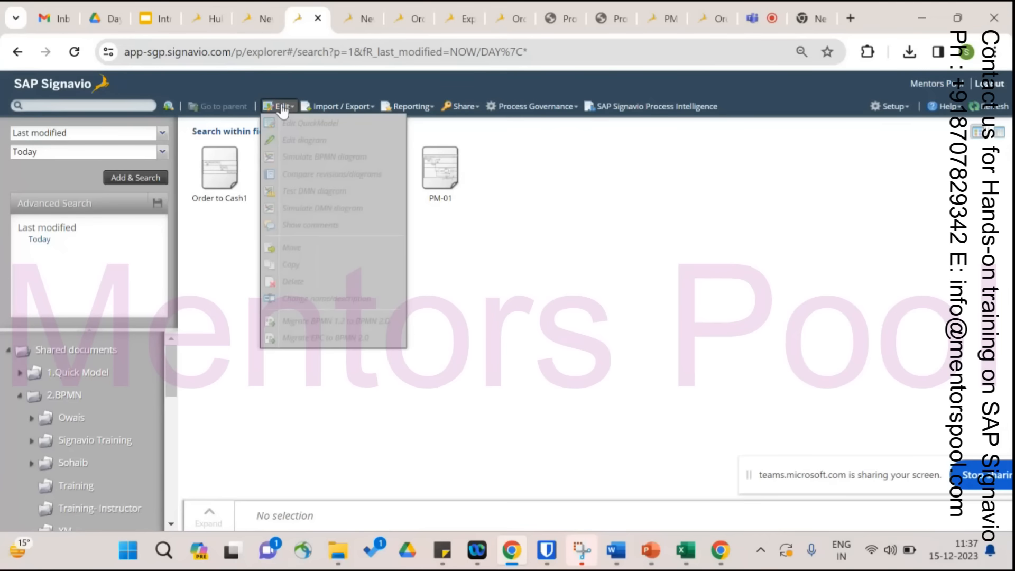
{"action": "left_click", "coordinate": [200, 197]}
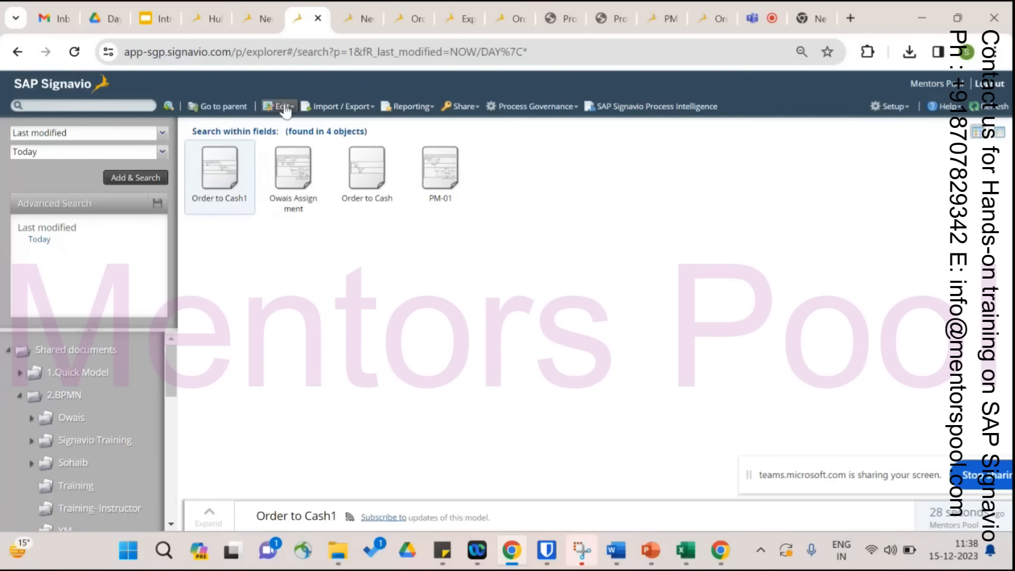
{"action": "left_click", "coordinate": [280, 107]}
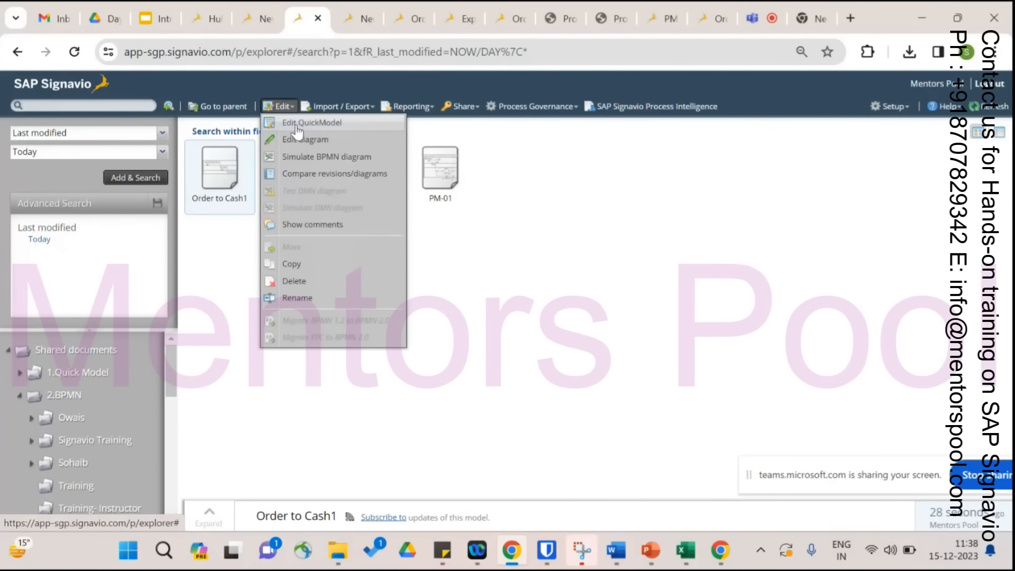
{"action": "left_click", "coordinate": [300, 139]}
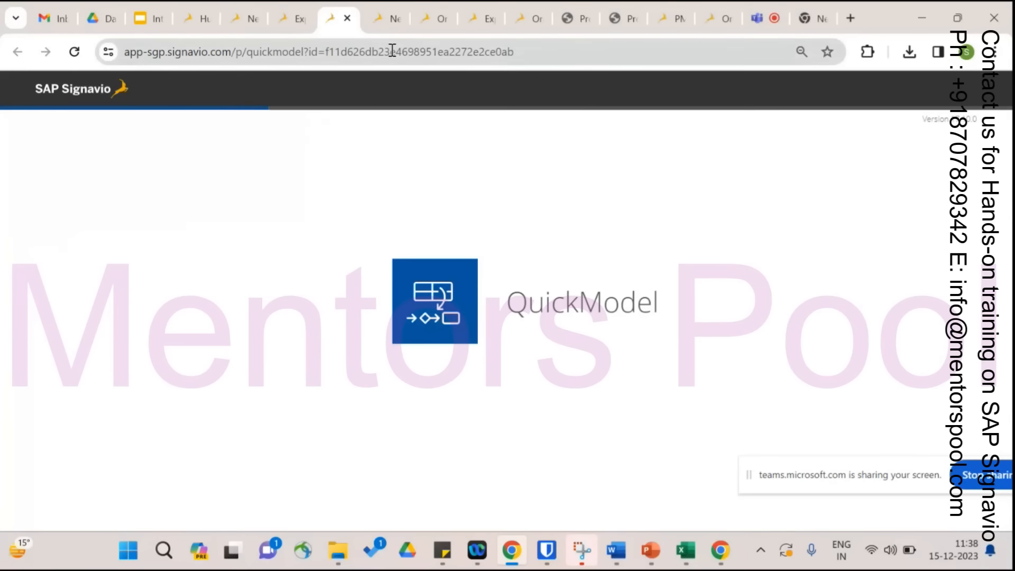
Close the other New Process, Order to Cash1 and explorer search tabs and return to the newly opened Order to Cash1 QuickModel.
{"action": "left_click", "coordinate": [394, 20]}
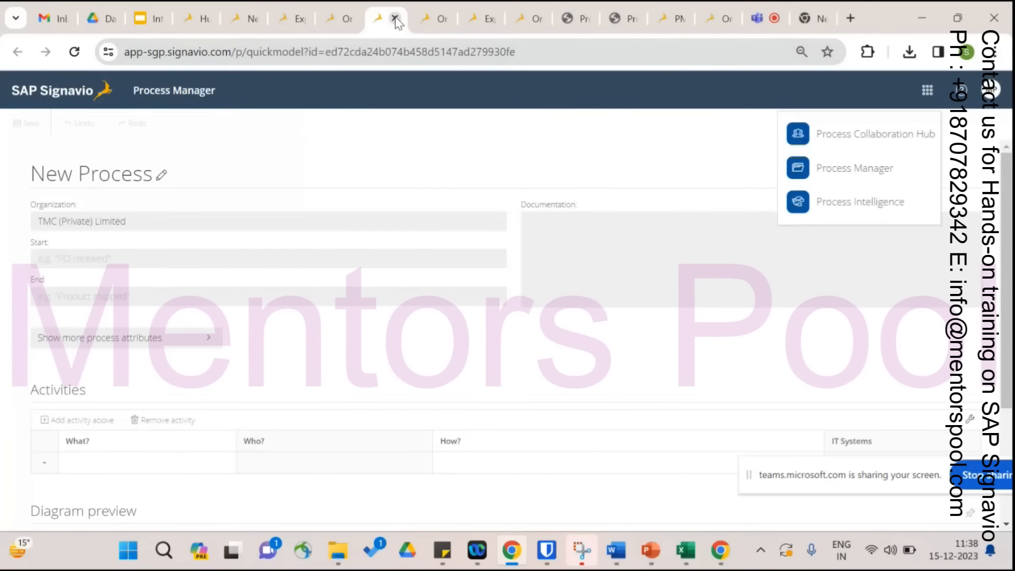
{"action": "left_click", "coordinate": [395, 20]}
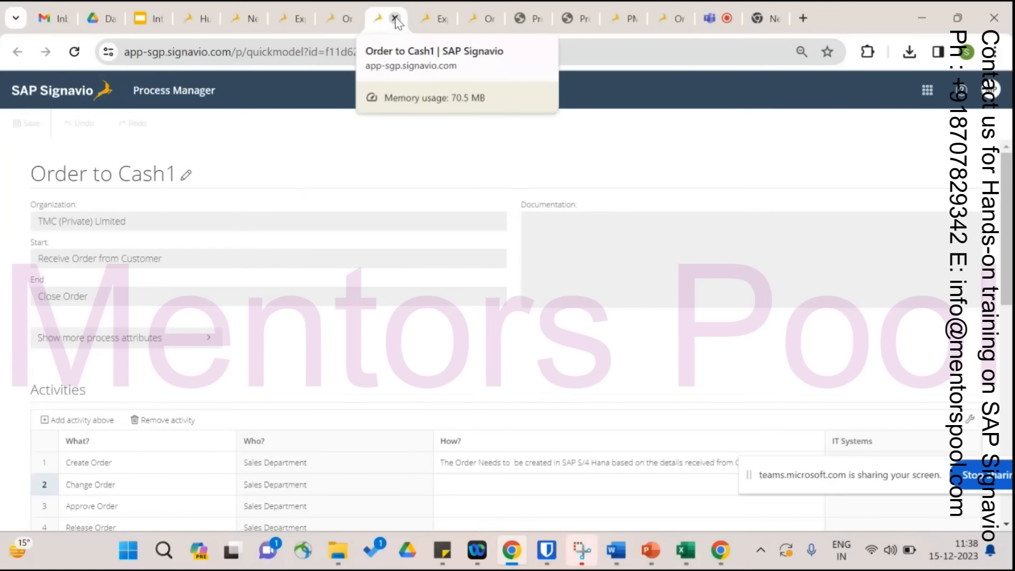
{"action": "left_click", "coordinate": [395, 20]}
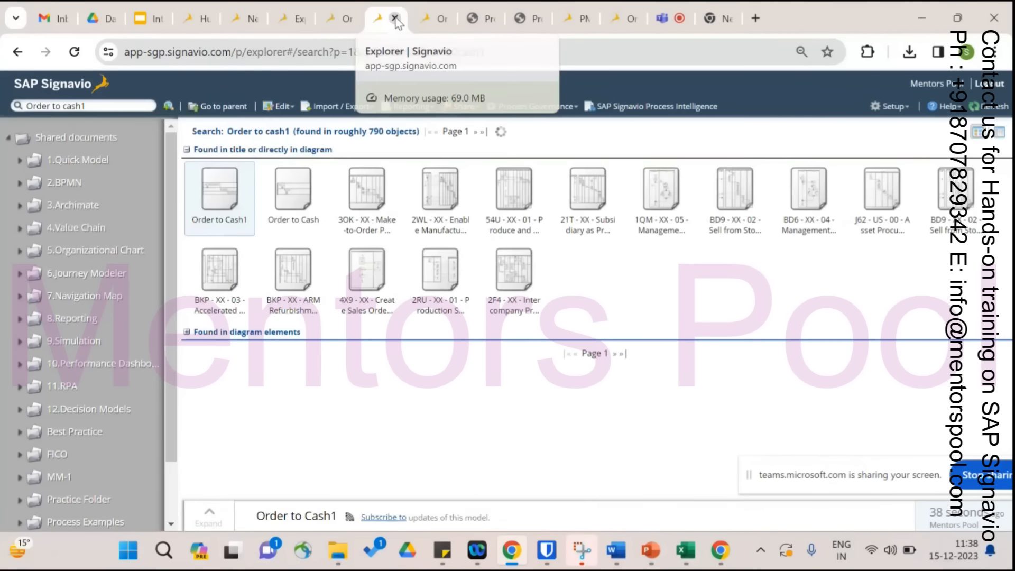
{"action": "left_click", "coordinate": [395, 20]}
{"action": "left_click", "coordinate": [395, 20]}
{"action": "left_click", "coordinate": [340, 24]}
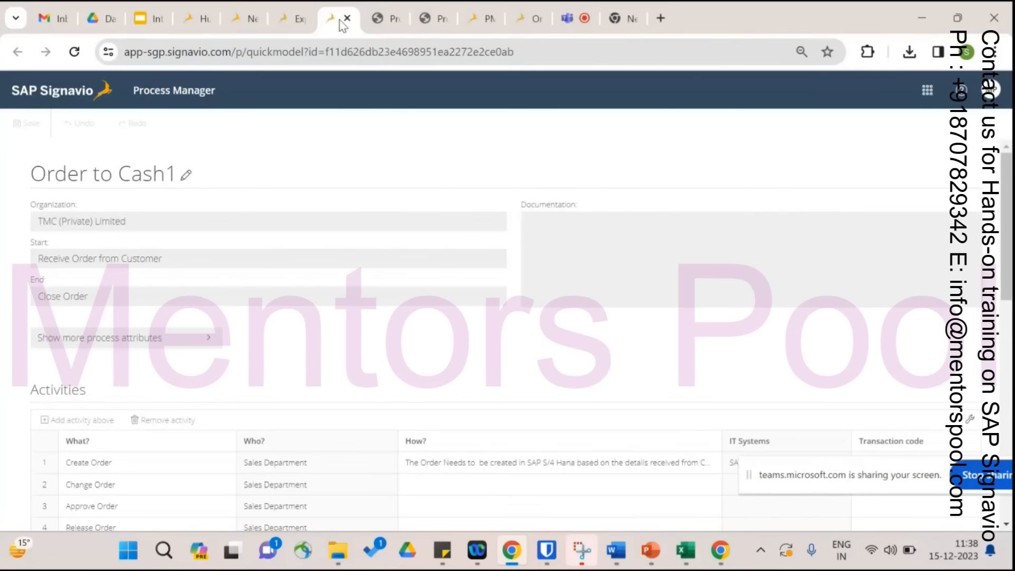
Review the main and custom attributes that can be shown as columns in the Order to Cash1 activities table.
{"action": "left_click", "coordinate": [971, 423]}
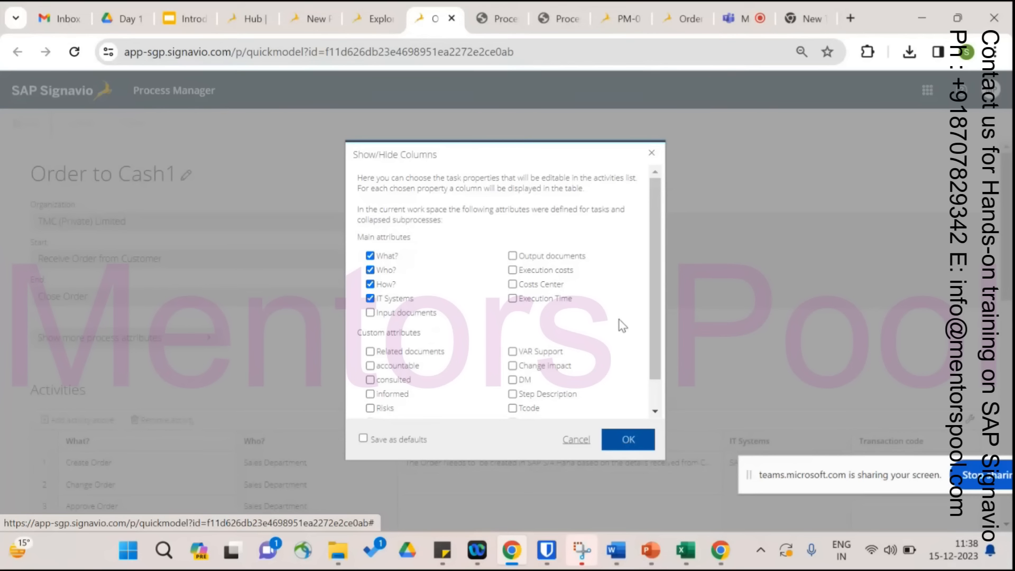
{"action": "left_click_drag", "start_coordinate": [655, 328], "coordinate": [657, 388]}
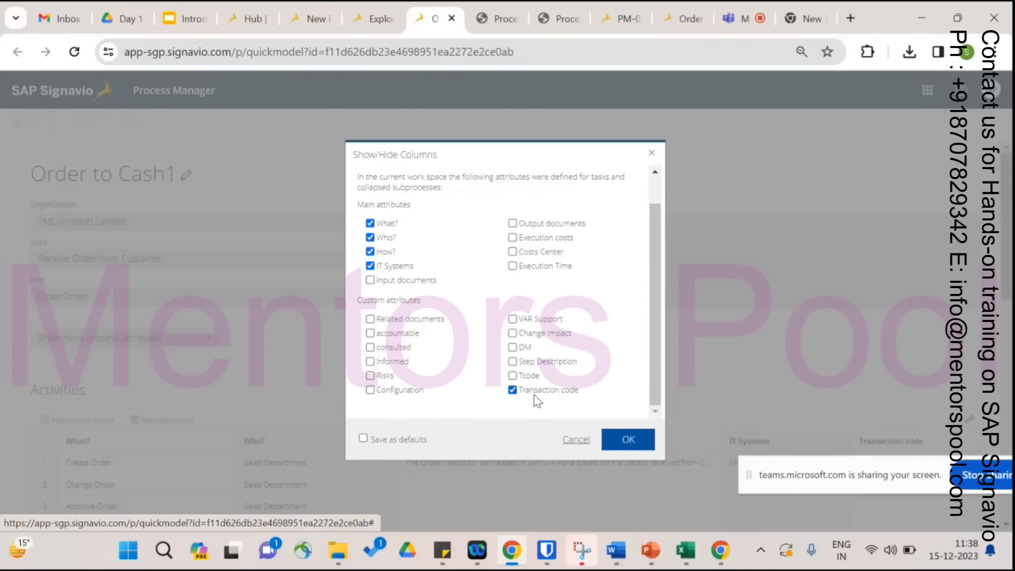
{"action": "left_click", "coordinate": [629, 442]}
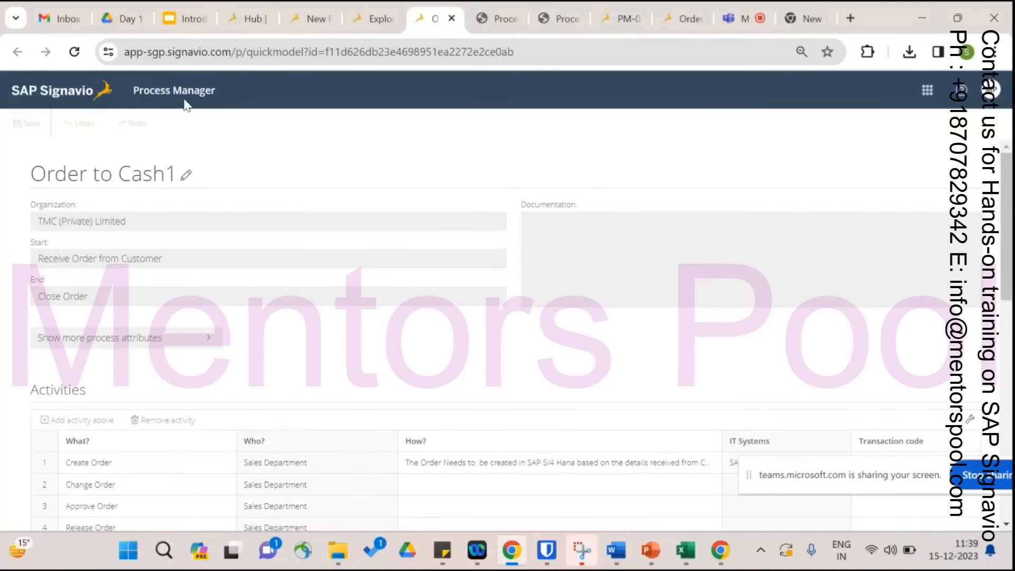
Open another explorer showing the Shared documents folder from the New Process QuickModel.
{"action": "left_click", "coordinate": [310, 18]}
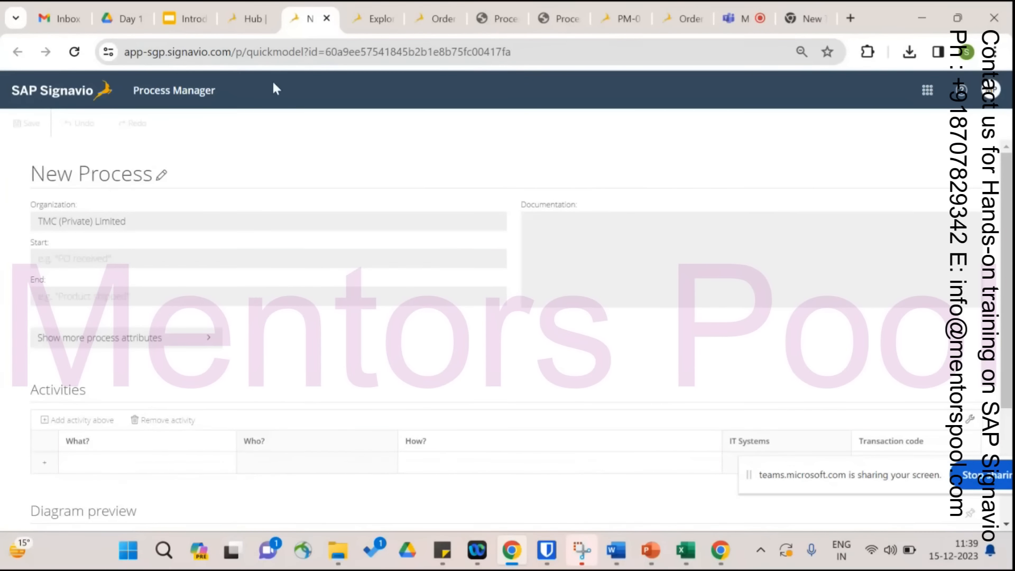
{"action": "left_click", "coordinate": [250, 19]}
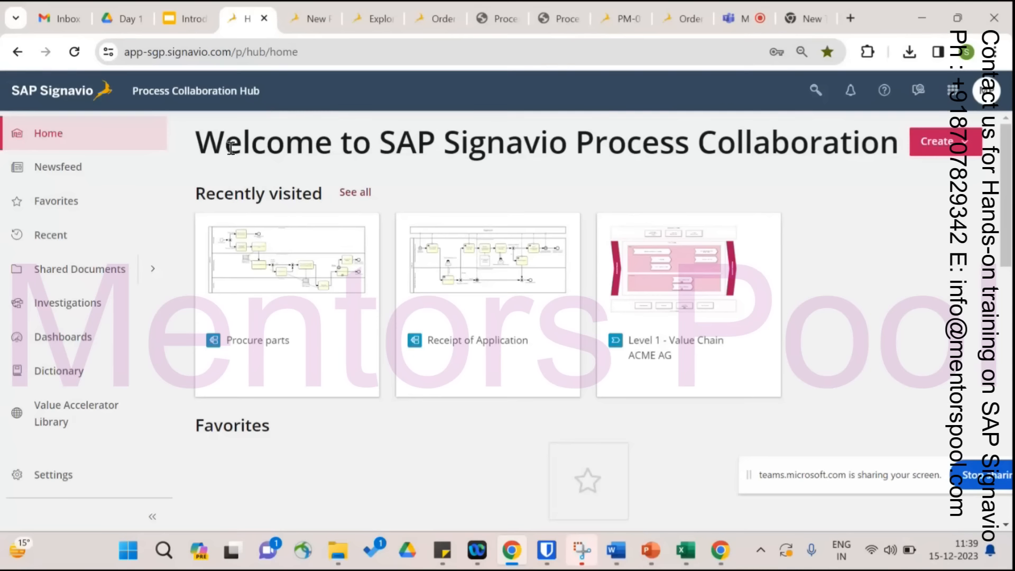
{"action": "left_click", "coordinate": [313, 21]}
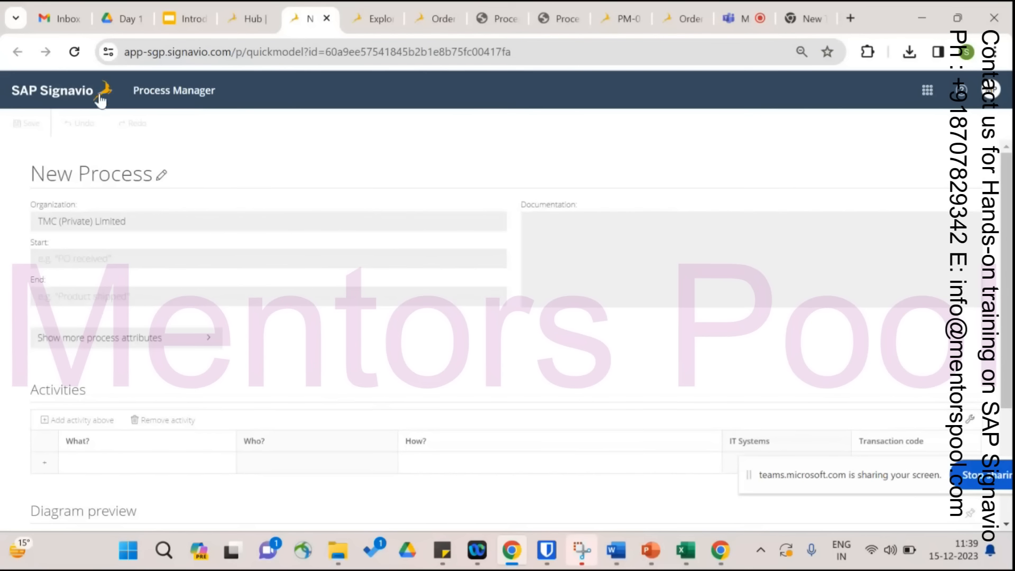
{"action": "left_click", "coordinate": [99, 93]}
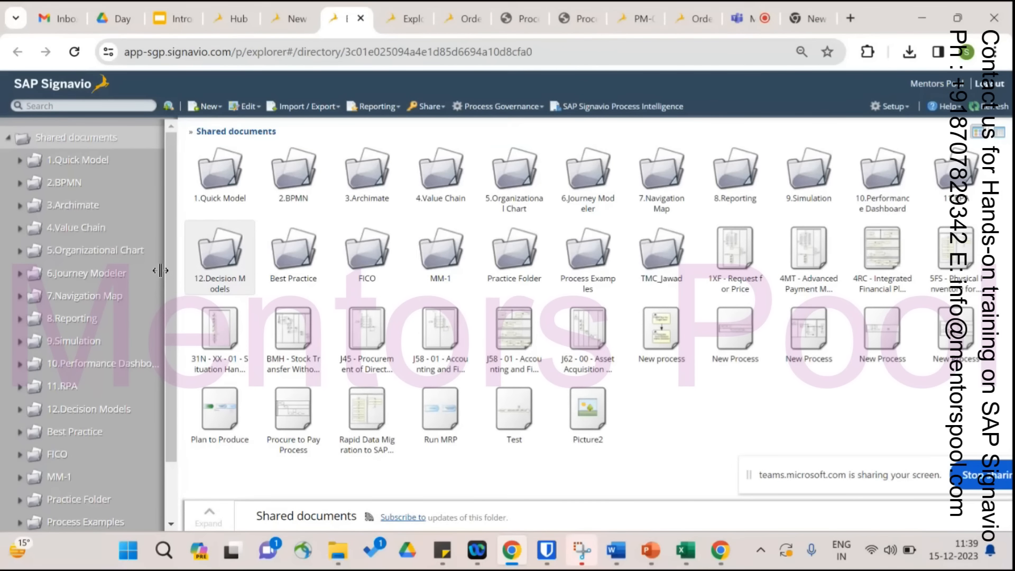
Open the 2.BPMN folder and display the custom attributes of the Task element for BPMN (Core Elements) in the notation and attribute definitions.
{"action": "left_click", "coordinate": [72, 185]}
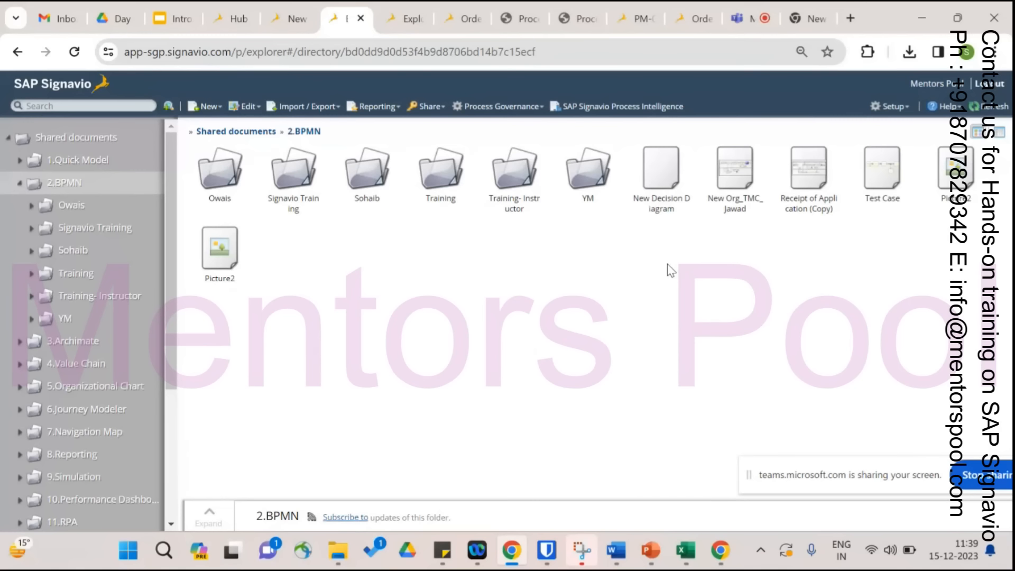
{"action": "left_click", "coordinate": [904, 107]}
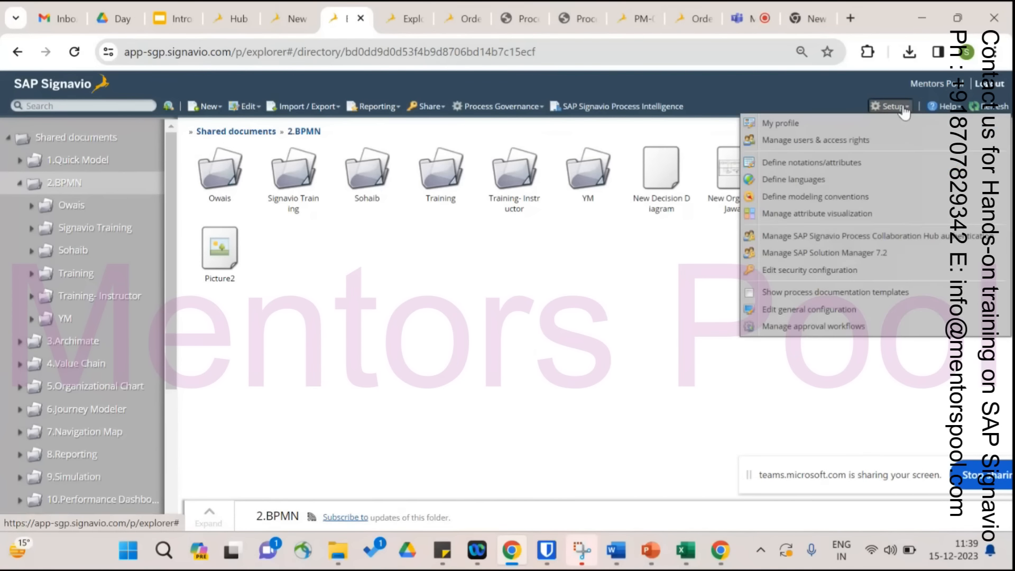
{"action": "left_click", "coordinate": [838, 163]}
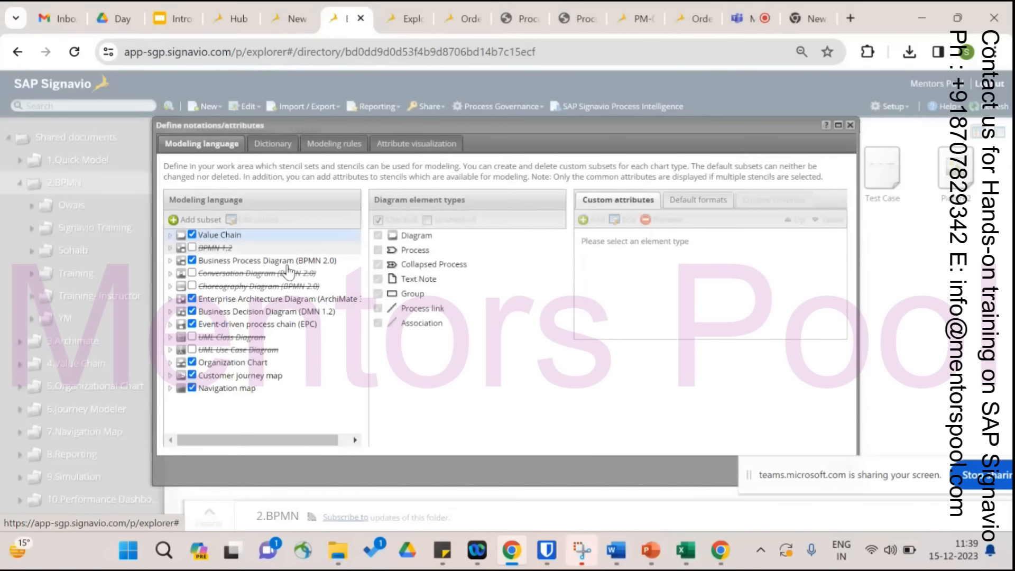
{"action": "left_click", "coordinate": [171, 262]}
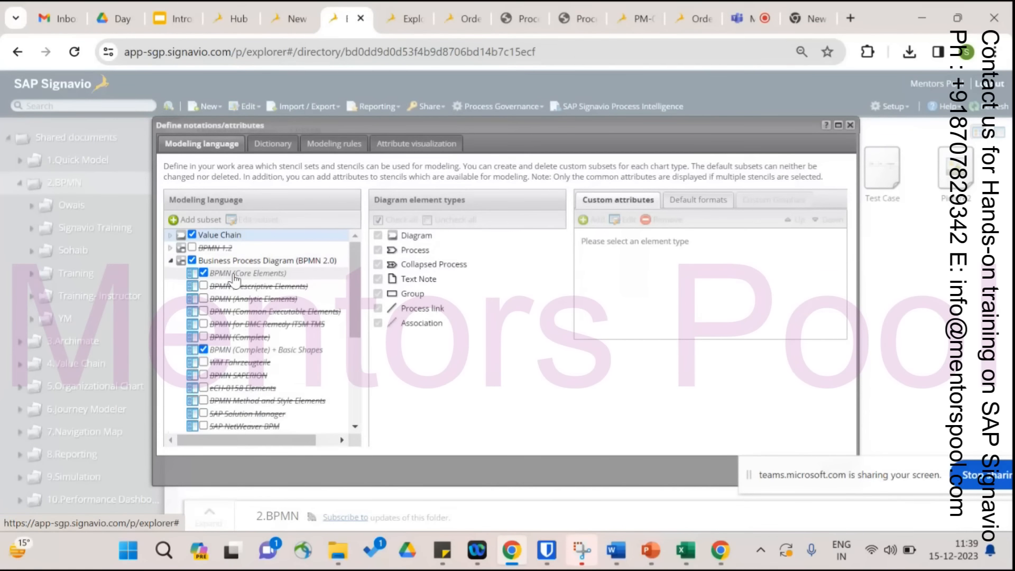
{"action": "left_click", "coordinate": [233, 274]}
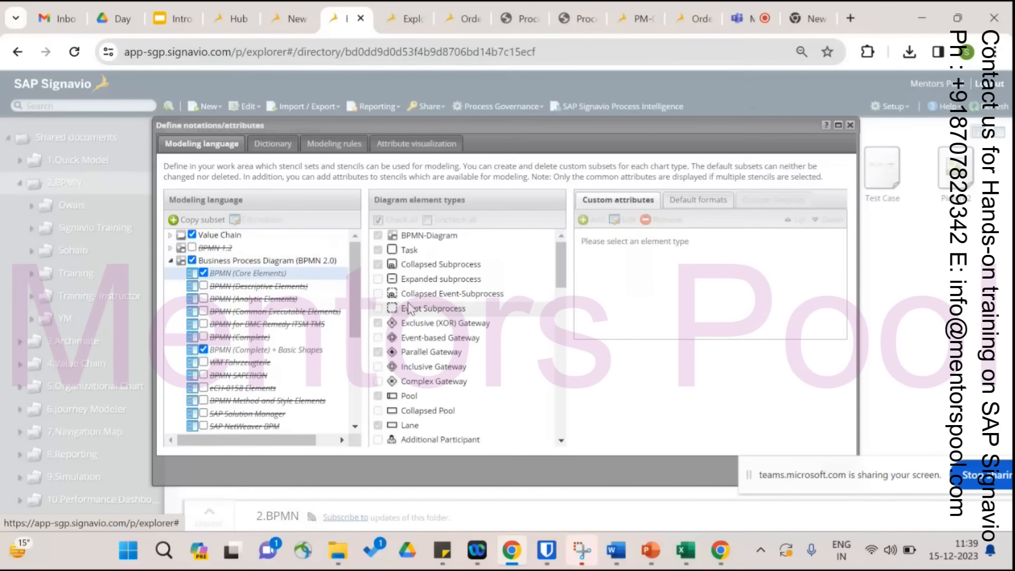
{"action": "left_click", "coordinate": [408, 250]}
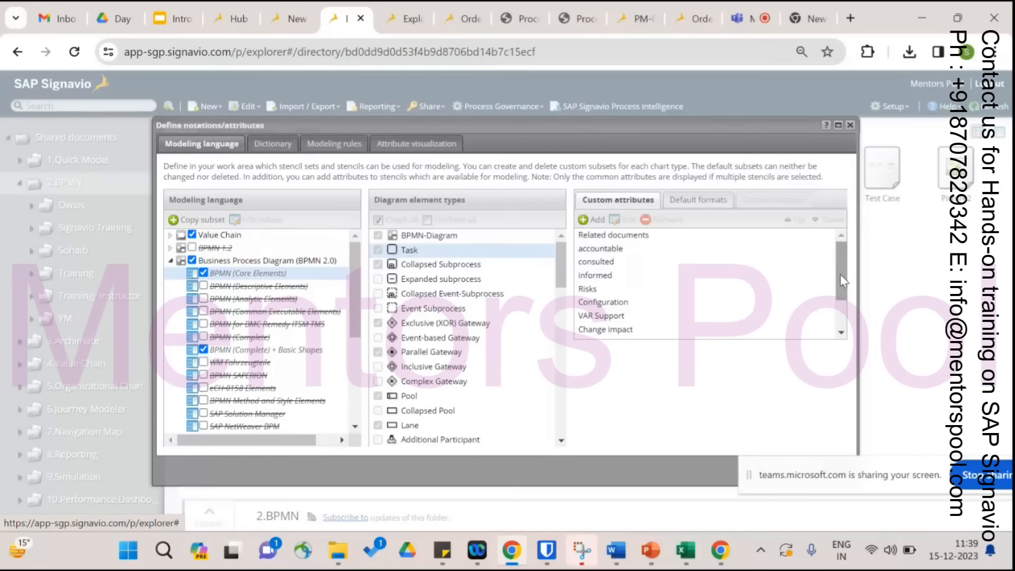
Start adding a custom attribute to the Task element by picking the existing Process owner attribute for reuse.
{"action": "mouse_move", "coordinate": [839, 274]}
{"action": "left_mouse_down"}
{"action": "mouse_move", "coordinate": [846, 313]}
{"action": "mouse_move", "coordinate": [843, 256]}
{"action": "left_mouse_up"}
{"action": "left_click", "coordinate": [591, 221]}
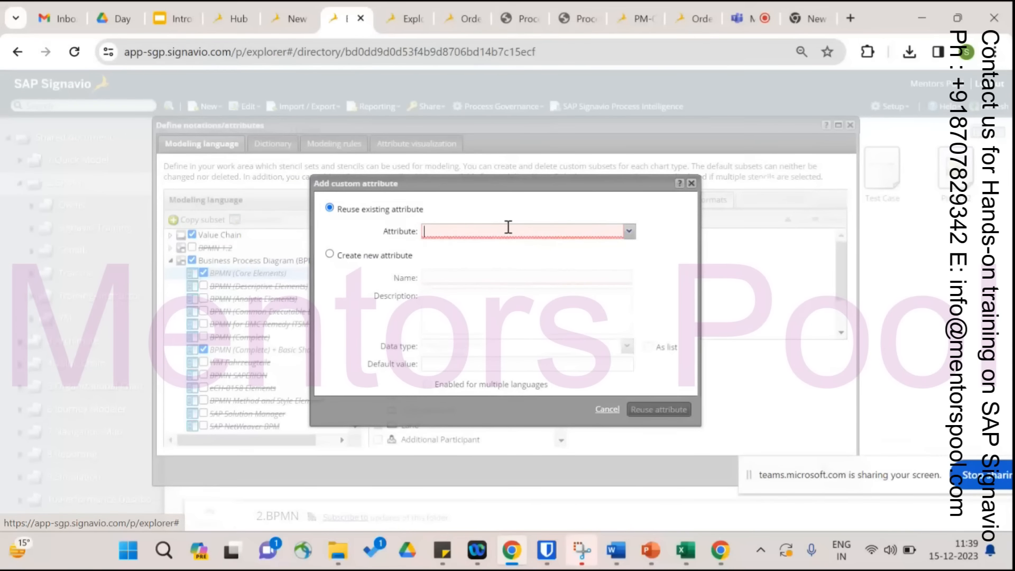
{"action": "type", "text": "process maturity level"}
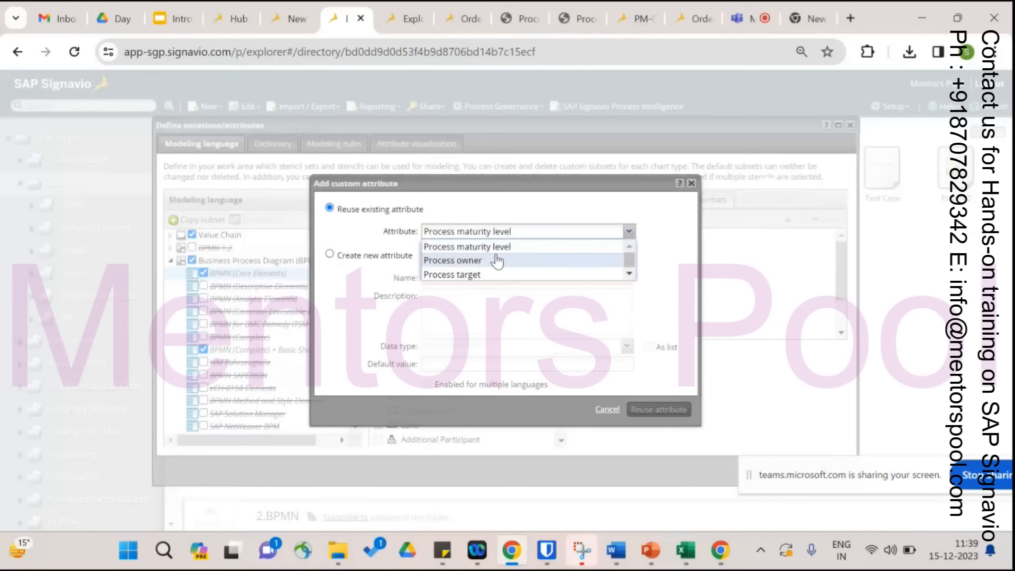
{"action": "left_click", "coordinate": [495, 260]}
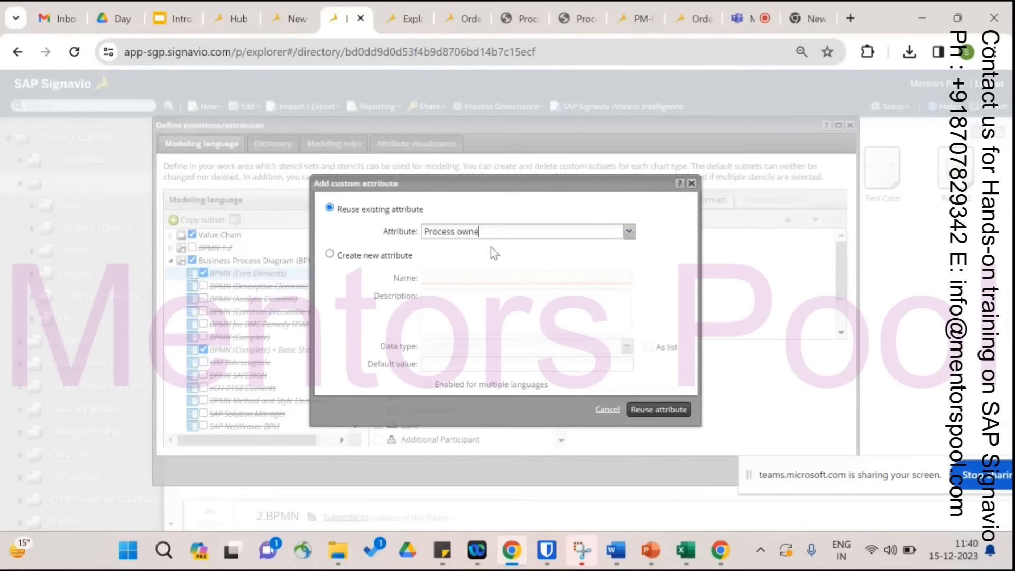
Try to create a new single-line text attribute named Process Editor for the Task element, and cancel it.
{"action": "left_click", "coordinate": [329, 254]}
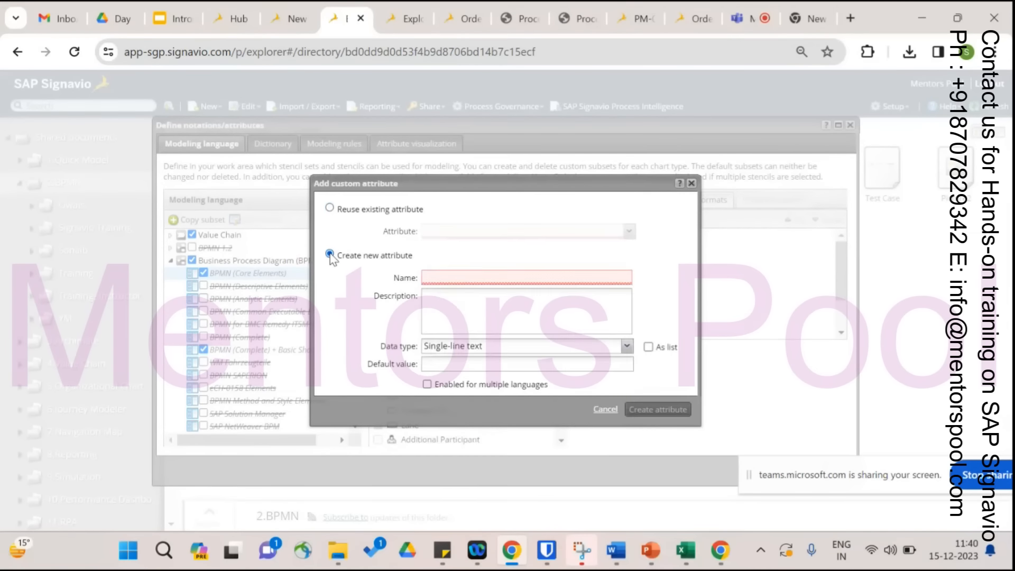
{"action": "left_click", "coordinate": [472, 281]}
{"action": "type", "text": "Process"}
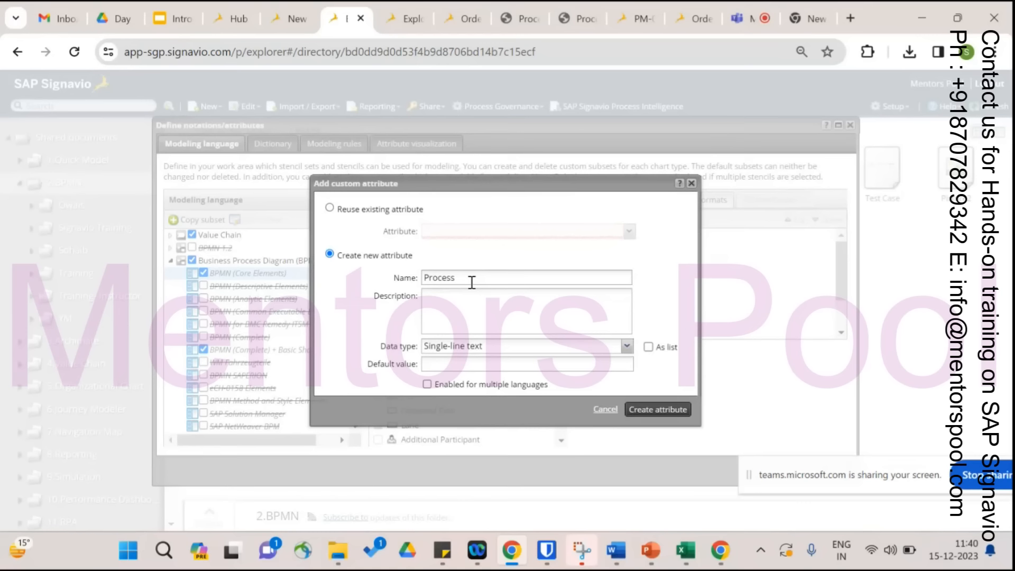
{"action": "key", "text": "BackSpace"}
{"action": "key", "text": "BackSpace"}
{"action": "key", "text": "BackSpace"}
{"action": "key", "text": "BackSpace"}
{"action": "key", "text": "BackSpace"}
{"action": "type", "text": "cess Editor"}
{"action": "left_click_drag", "start_coordinate": [489, 279], "coordinate": [483, 253]}
{"action": "left_click", "coordinate": [494, 249]}
{"action": "left_click", "coordinate": [607, 410]}
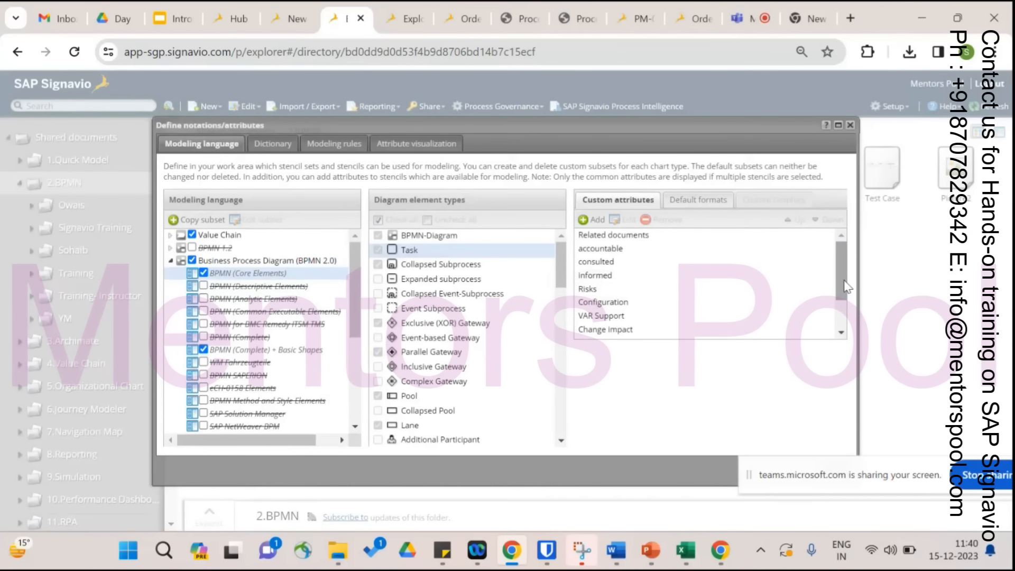
Select the Transaction code custom attribute of the Task element to view its definition.
{"action": "left_click_drag", "start_coordinate": [845, 287], "coordinate": [849, 316]}
{"action": "left_click", "coordinate": [608, 336]}
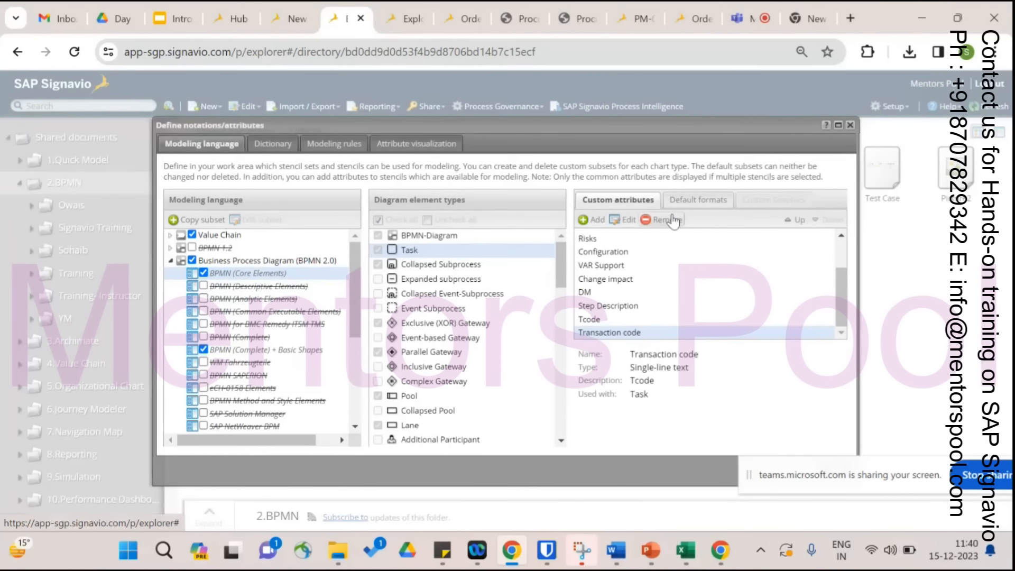
Open the Task element's Transaction code attribute for editing and try the name Transaction Code.
{"action": "left_click", "coordinate": [629, 220]}
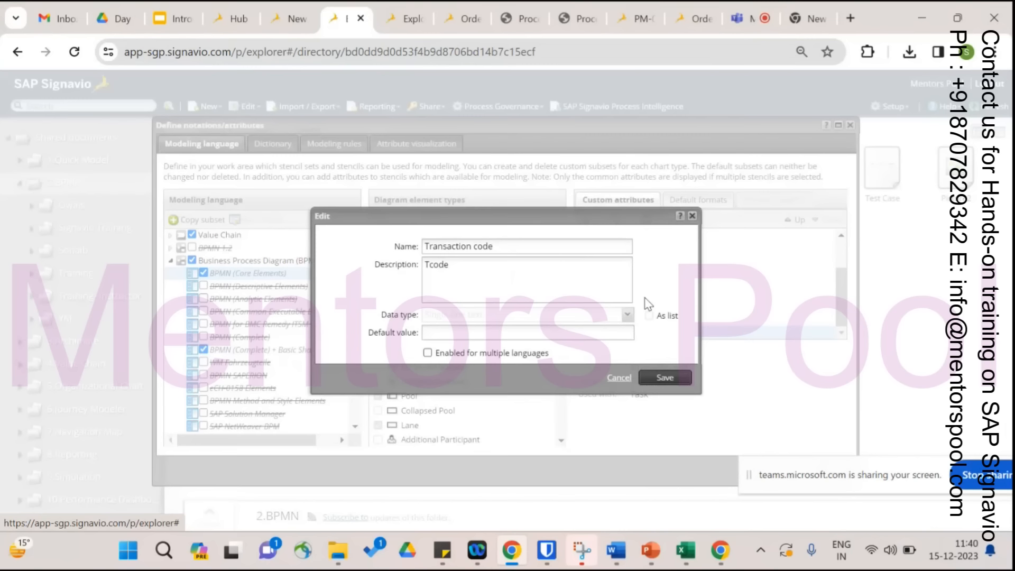
{"action": "left_click", "coordinate": [505, 248]}
{"action": "key", "text": "BackSpace"}
{"action": "key", "text": "BackSpace"}
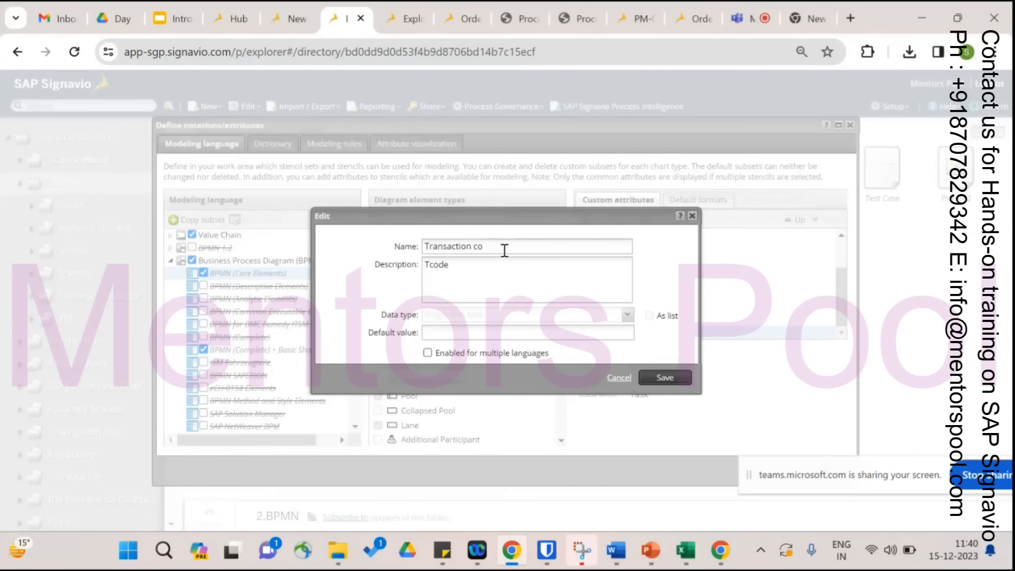
{"action": "key", "text": "BackSpace"}
{"action": "key", "text": "BackSpace"}
{"action": "type", "text": "Code"}
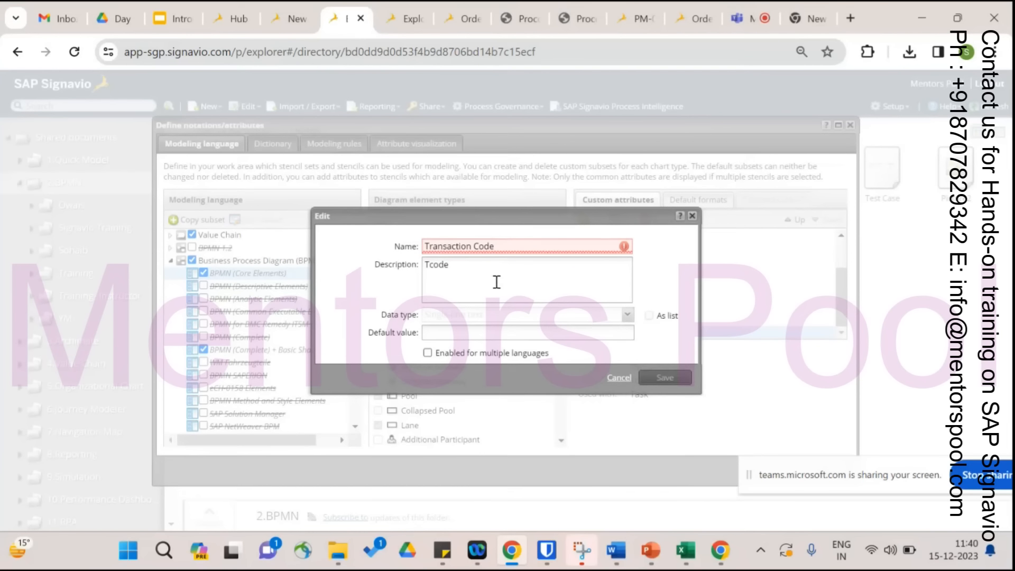
{"action": "mouse_move", "coordinate": [626, 252]}
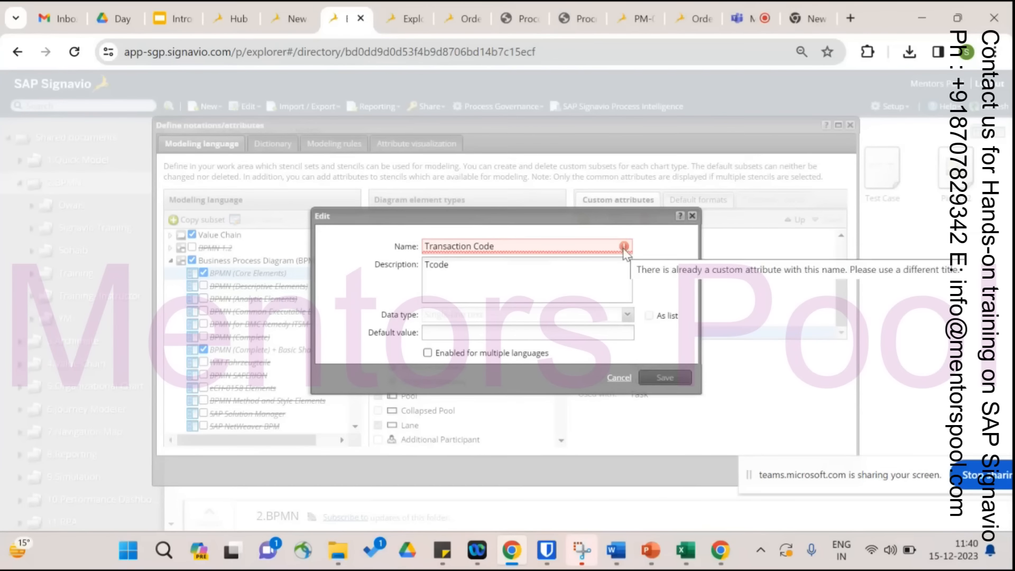
Try Transaction code1 as the name of the Task attribute being edited.
{"action": "left_click", "coordinate": [496, 247]}
{"action": "key", "text": "BackSpace"}
{"action": "key", "text": "BackSpace"}
{"action": "key", "text": "BackSpace"}
{"action": "key", "text": "BackSpace"}
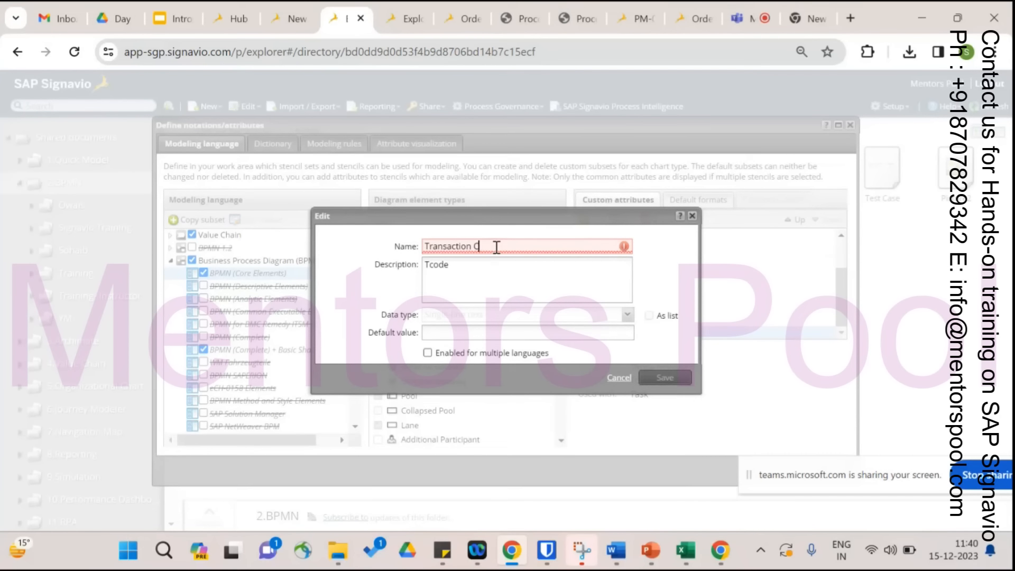
{"action": "type", "text": "code1"}
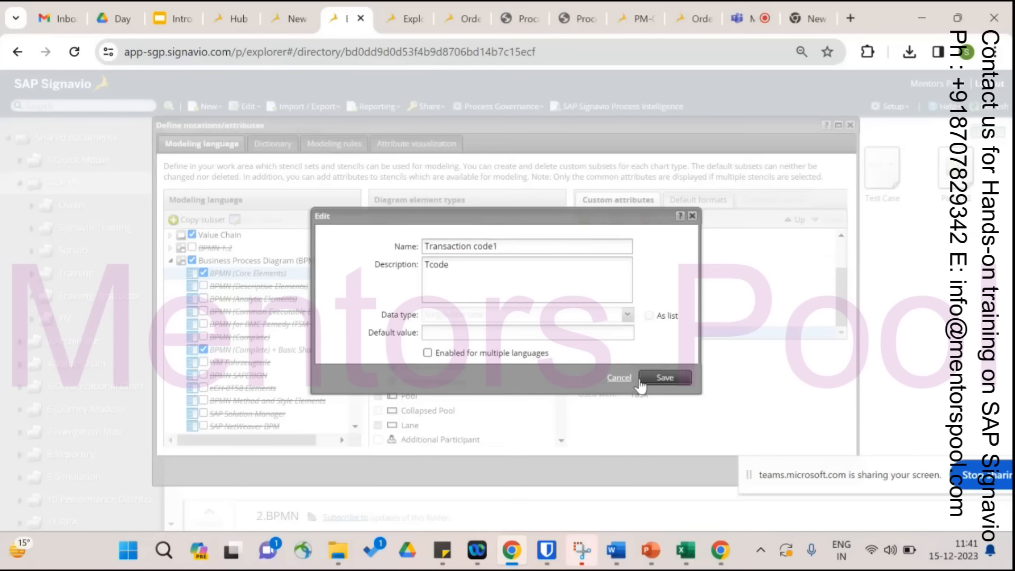
Rename the attribute being edited as Transaction Codes in SAP and save it.
{"action": "key", "text": "BackSpace"}
{"action": "key", "text": "BackSpace"}
{"action": "key", "text": "BackSpace"}
{"action": "key", "text": "BackSpace"}
{"action": "key", "text": "BackSpace"}
{"action": "type", "text": "Code"}
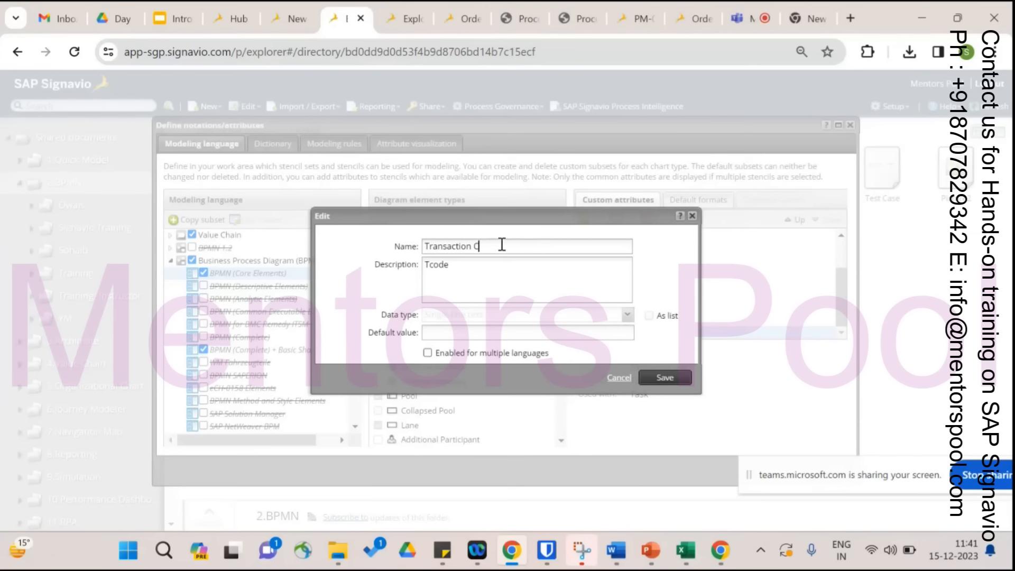
{"action": "type", "text": "s in SAP"}
{"action": "left_click", "coordinate": [649, 382]}
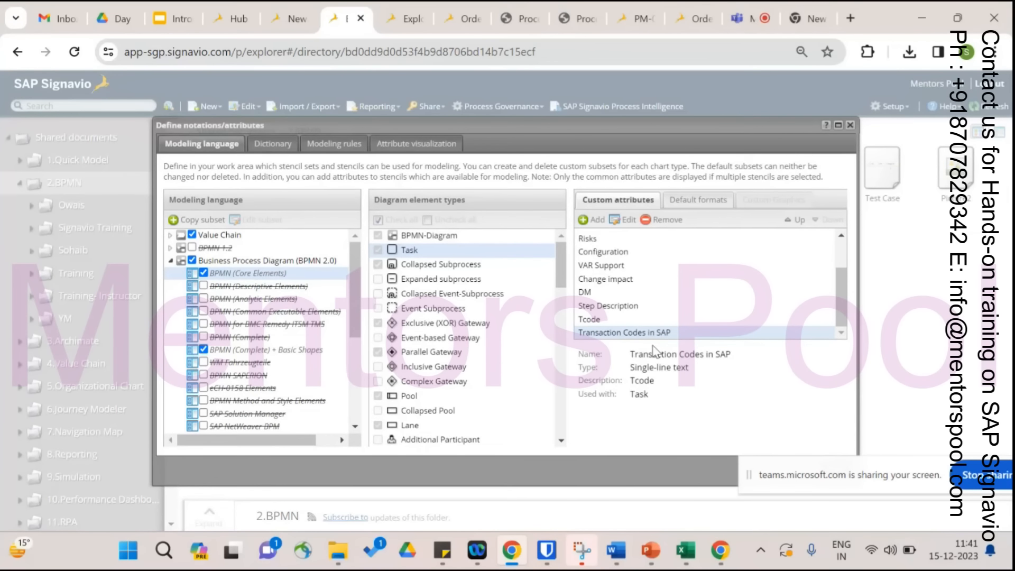
Create a new single-line text attribute named Process Owner for the Task element, and close the notation and attribute definitions.
{"action": "scroll", "coordinate": [840, 259], "scroll_direction": "up", "scroll_amount": 3}
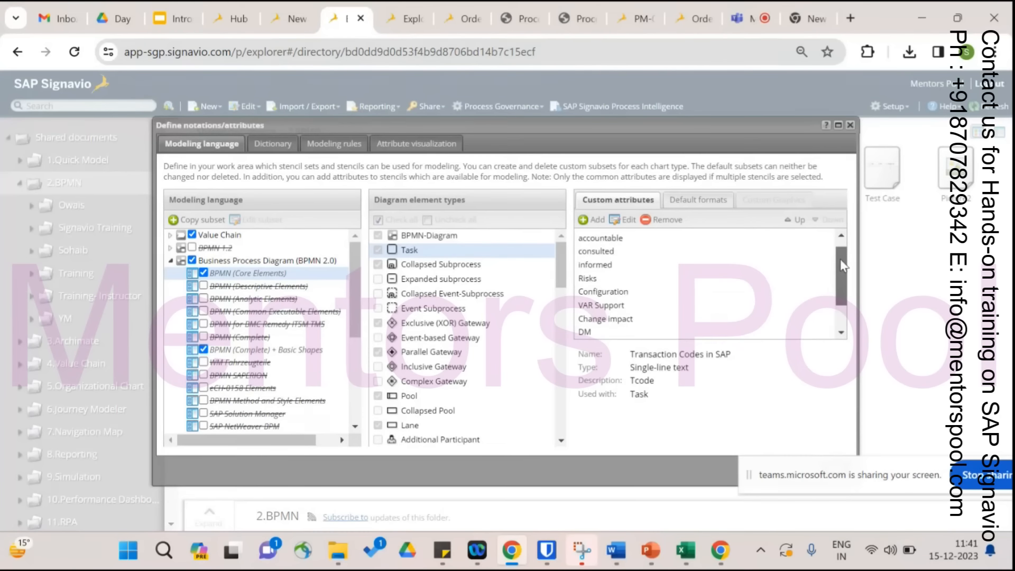
{"action": "scroll", "coordinate": [840, 239], "scroll_direction": "down", "scroll_amount": 3}
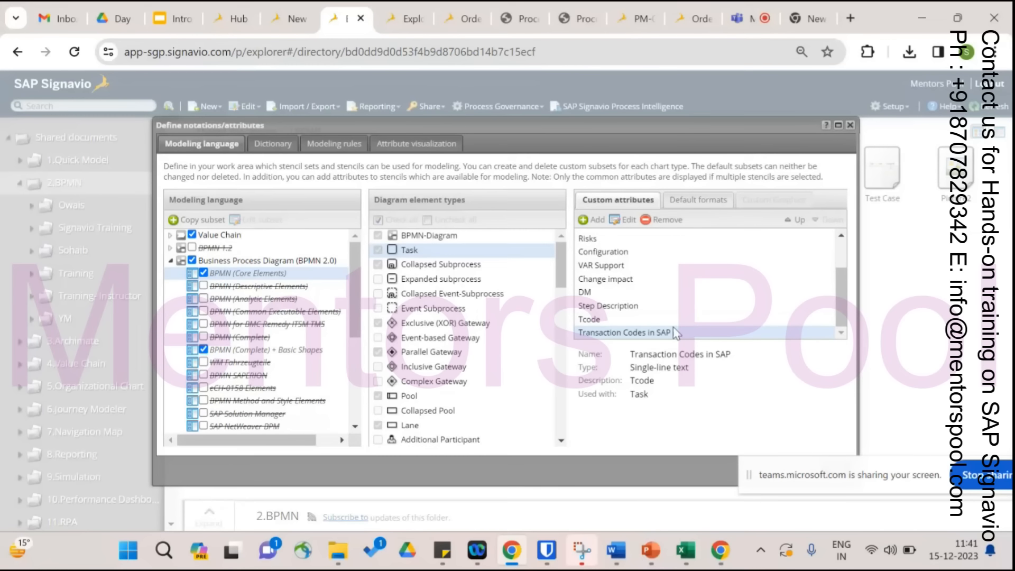
{"action": "left_click", "coordinate": [592, 221]}
{"action": "left_click", "coordinate": [330, 254]}
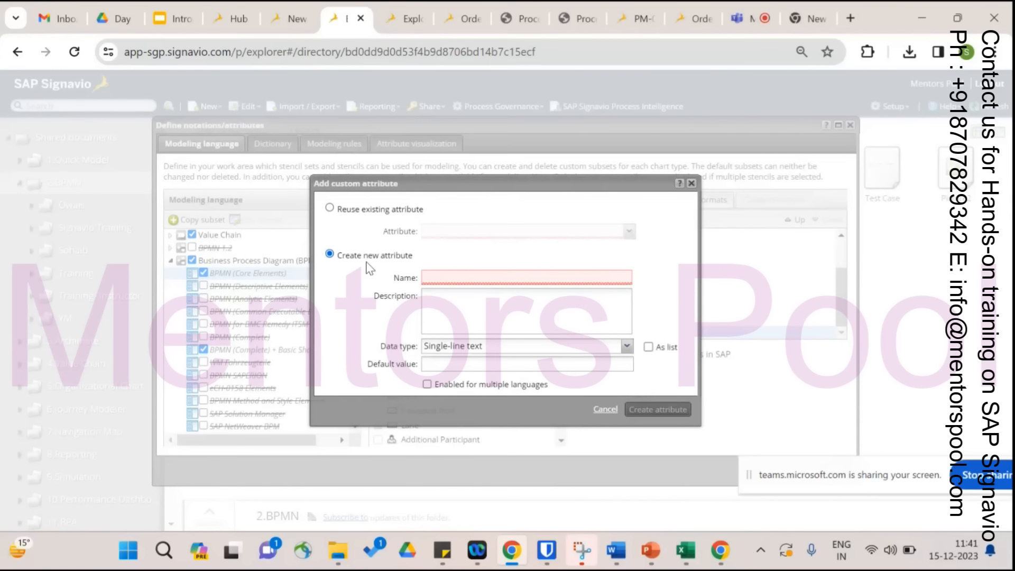
{"action": "left_click", "coordinate": [472, 277]}
{"action": "type", "text": "Process Owner"}
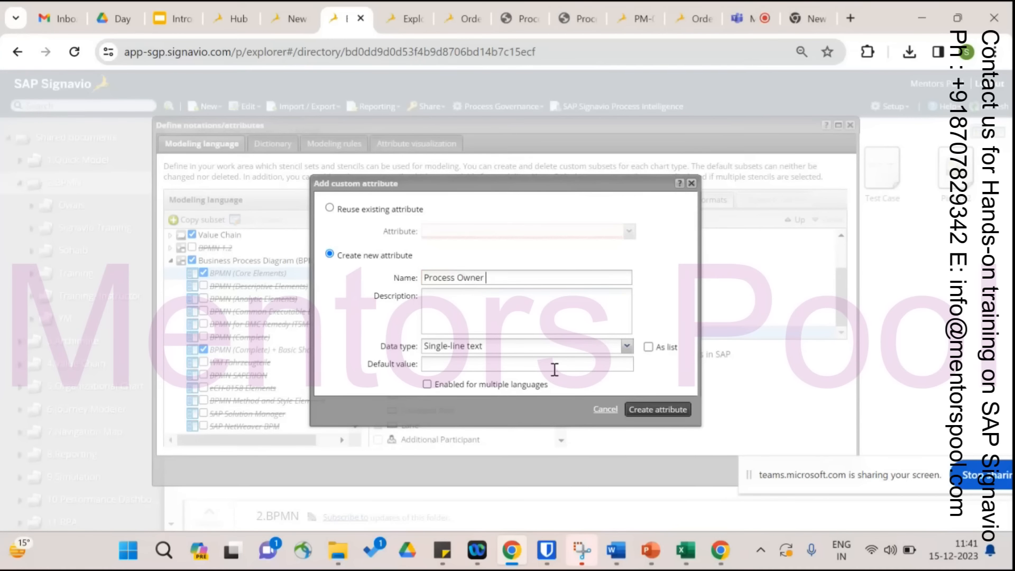
{"action": "left_click", "coordinate": [642, 416]}
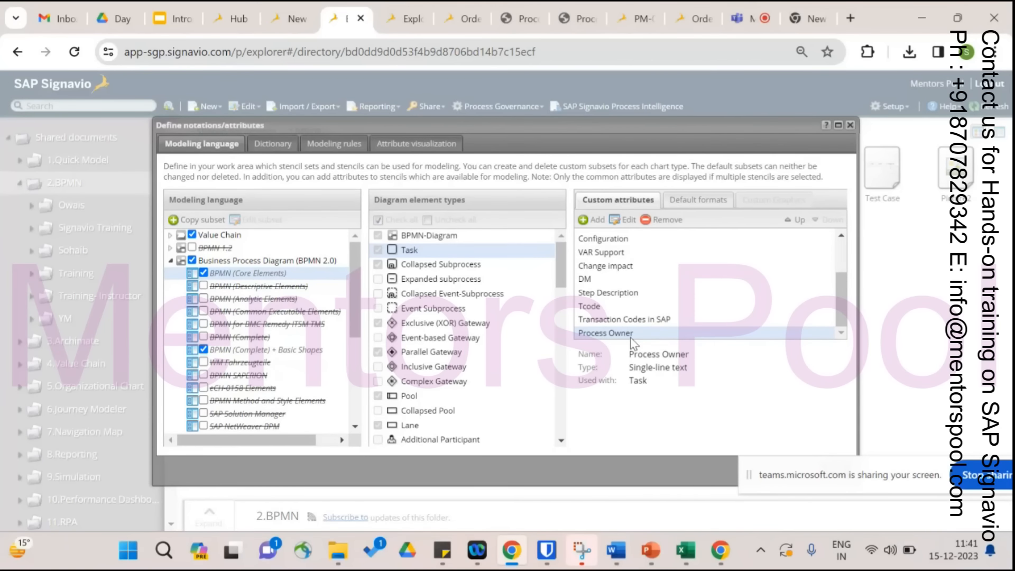
{"action": "left_click", "coordinate": [851, 126]}
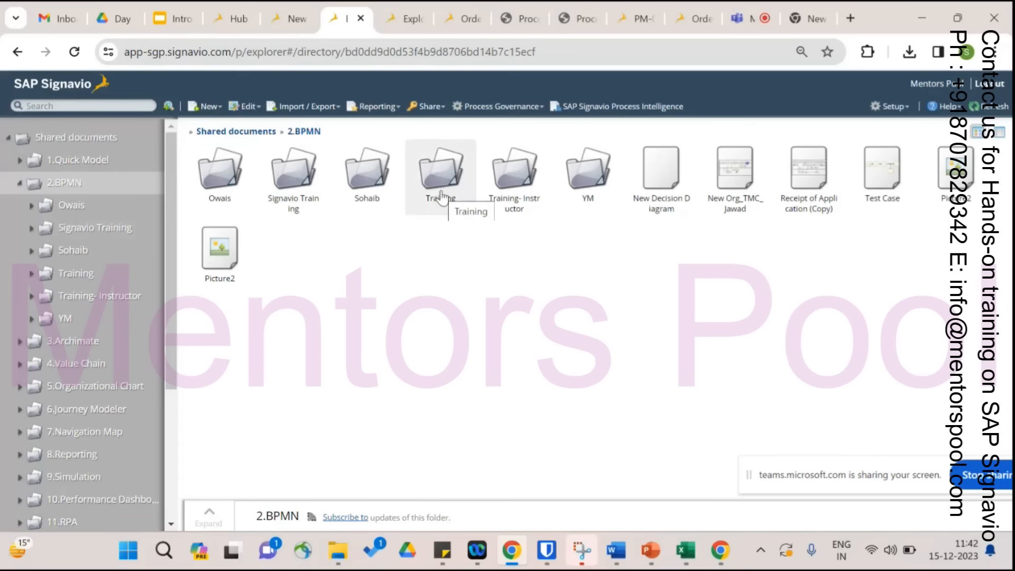
Search the explorer for "Orde to cash1" and open the Order to Cash1 diagram in QuickModel.
{"action": "left_click", "coordinate": [61, 106]}
{"action": "type", "text": "Or"}
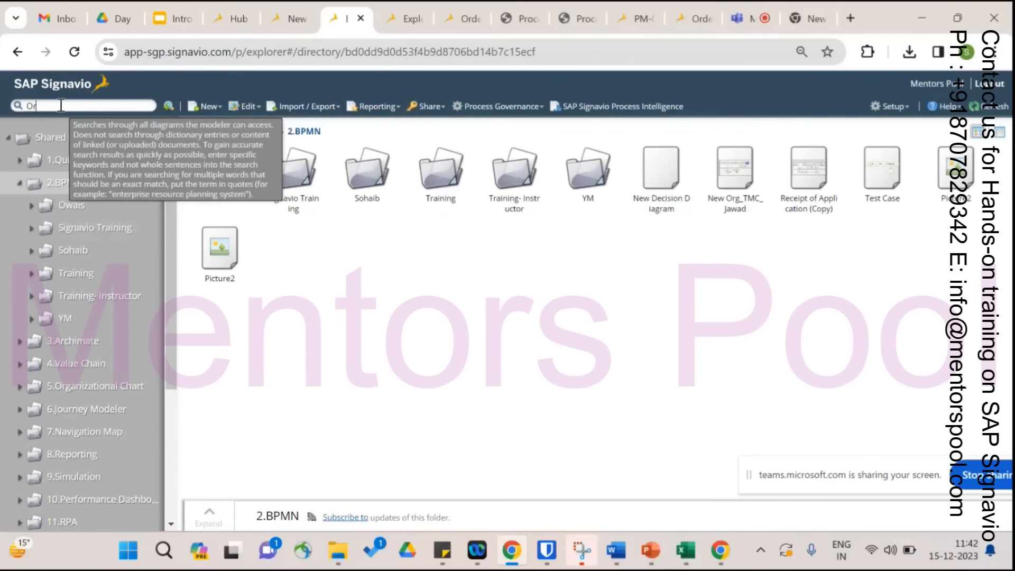
{"action": "type", "text": "de to"}
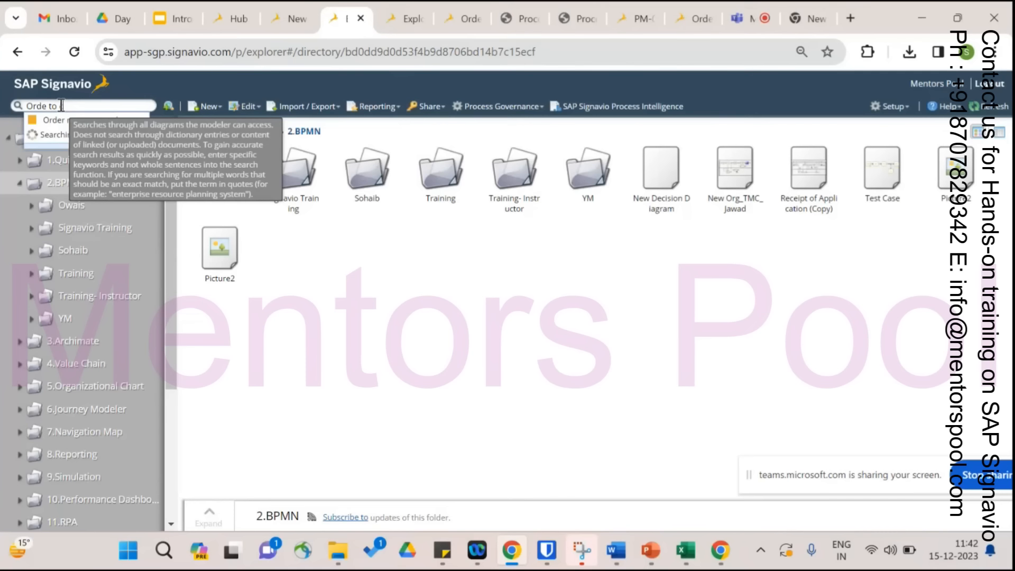
{"action": "type", "text": " Cash1"}
{"action": "key", "text": "Return"}
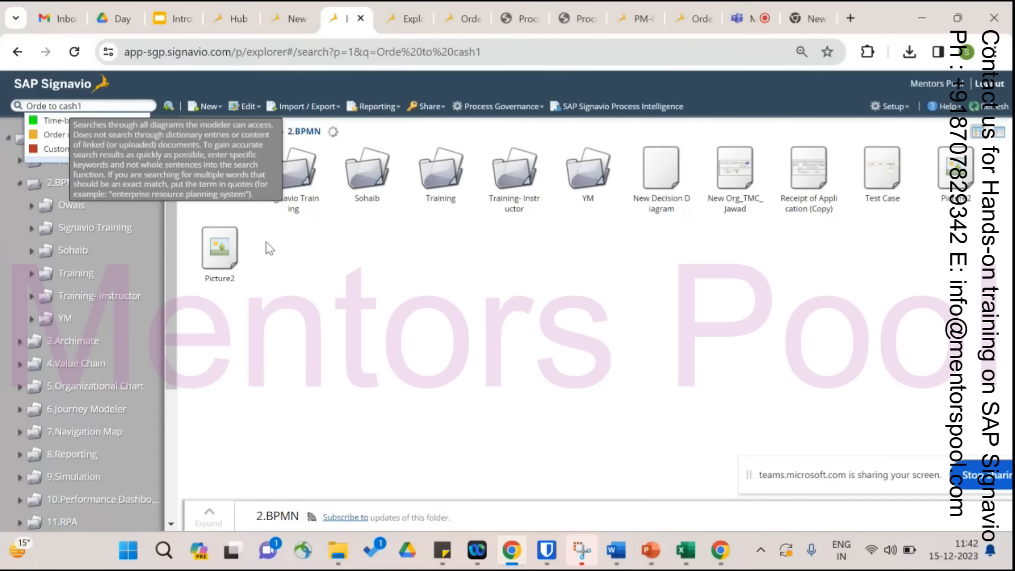
{"action": "left_click", "coordinate": [219, 196]}
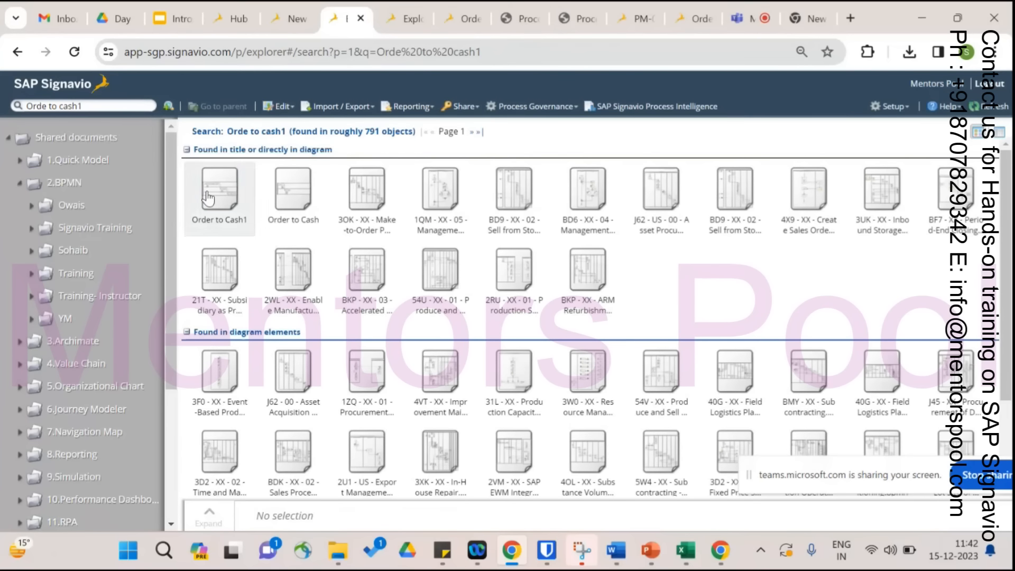
{"action": "left_click", "coordinate": [293, 108]}
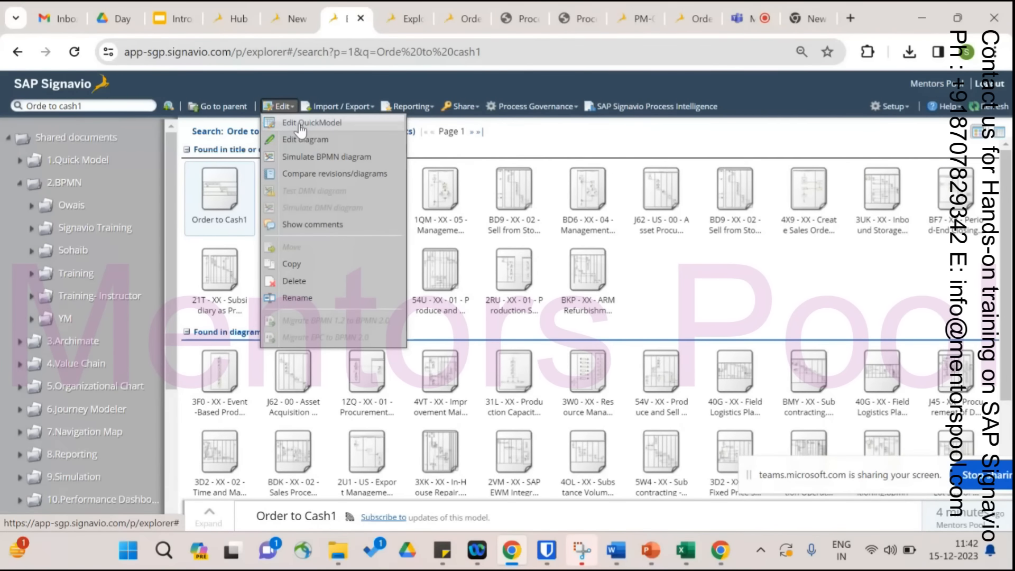
{"action": "left_click", "coordinate": [301, 124]}
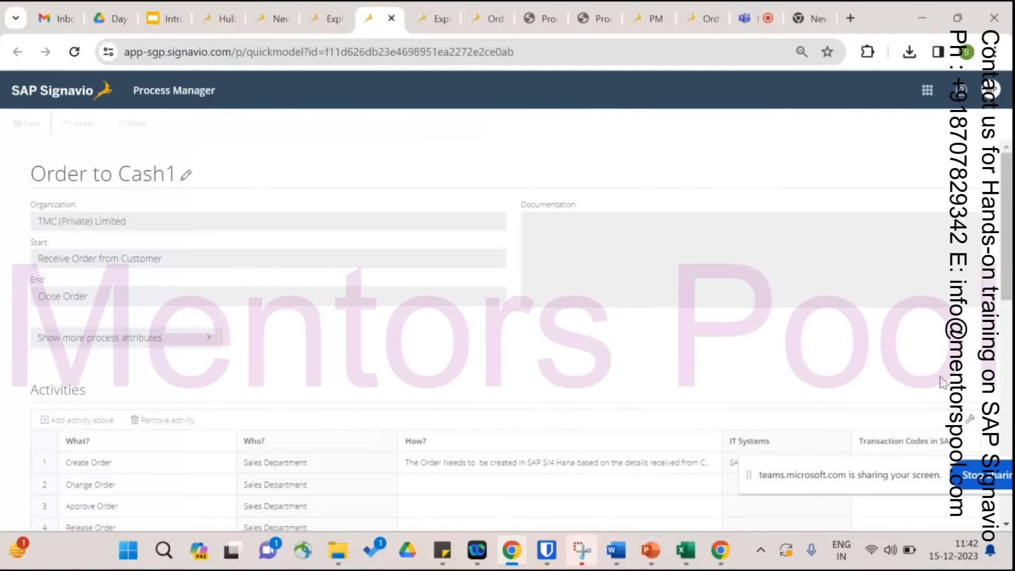
Show the Process Owner custom attribute as a column in the activities table.
{"action": "left_click", "coordinate": [971, 419]}
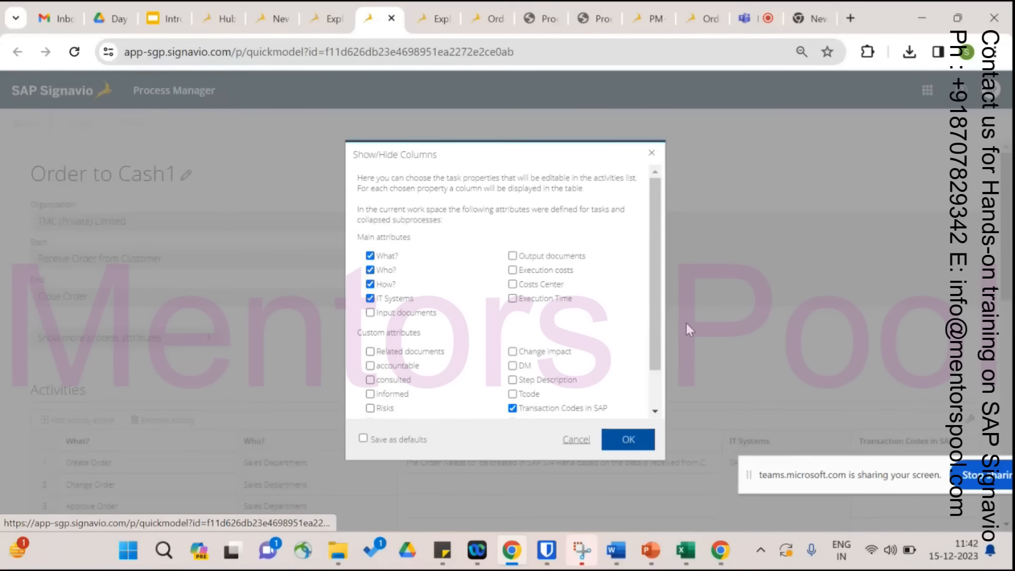
{"action": "left_click_drag", "start_coordinate": [659, 302], "coordinate": [662, 347]}
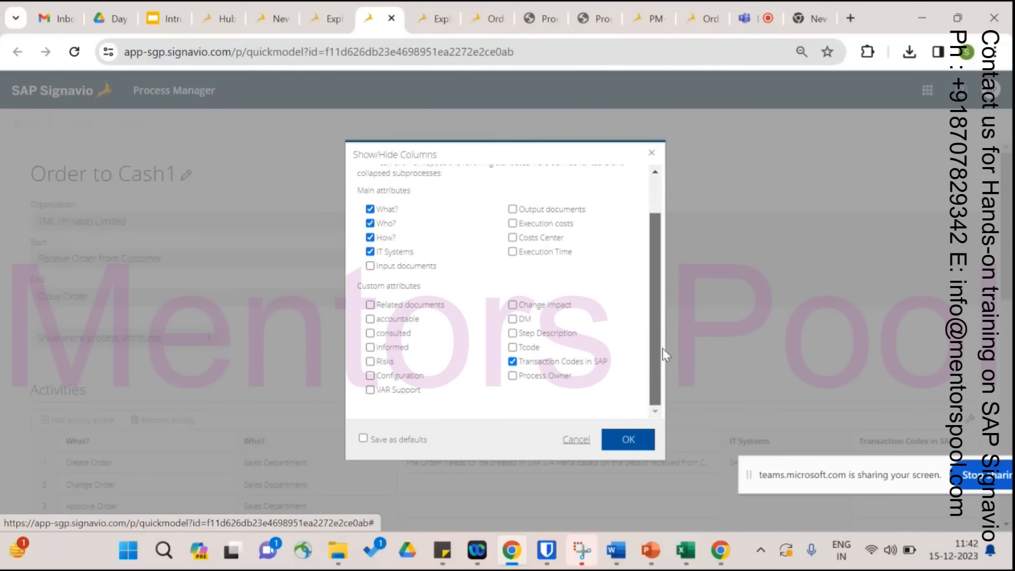
{"action": "left_click", "coordinate": [513, 376]}
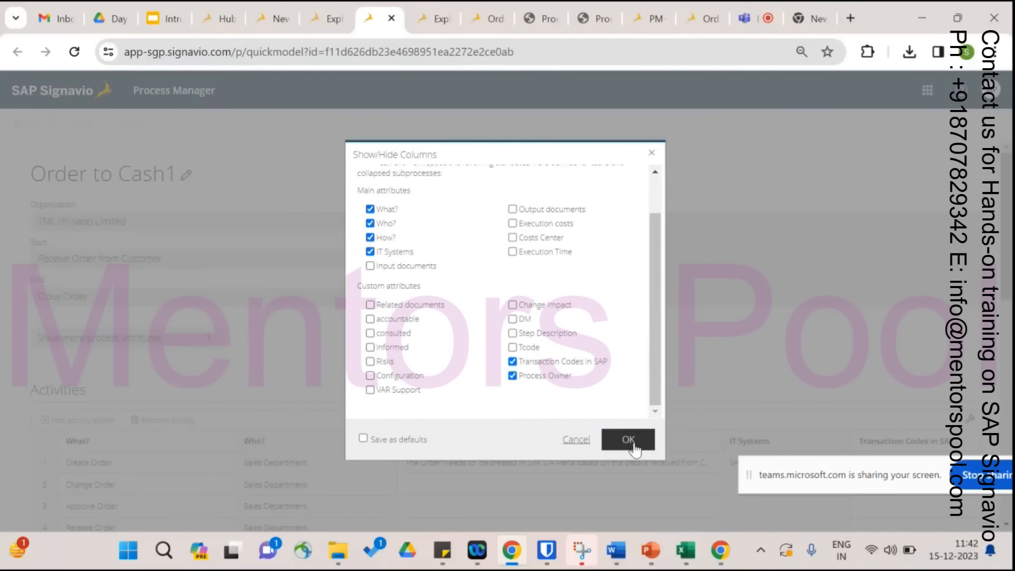
{"action": "left_click", "coordinate": [630, 439]}
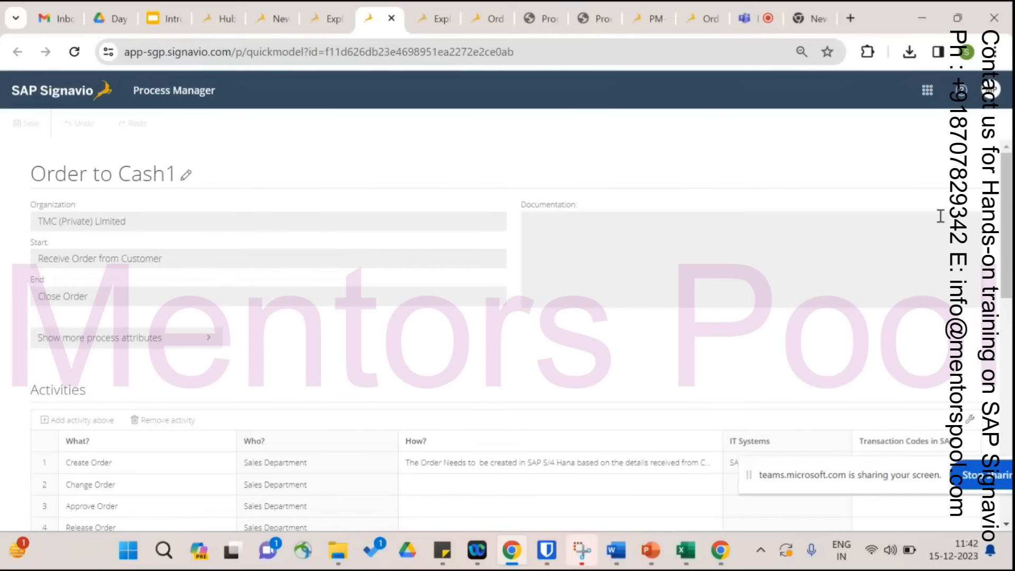
Enter Sales Executive as the Process Owner of the Create Order activity and save the model.
{"action": "left_click_drag", "start_coordinate": [1005, 224], "coordinate": [1006, 306]}
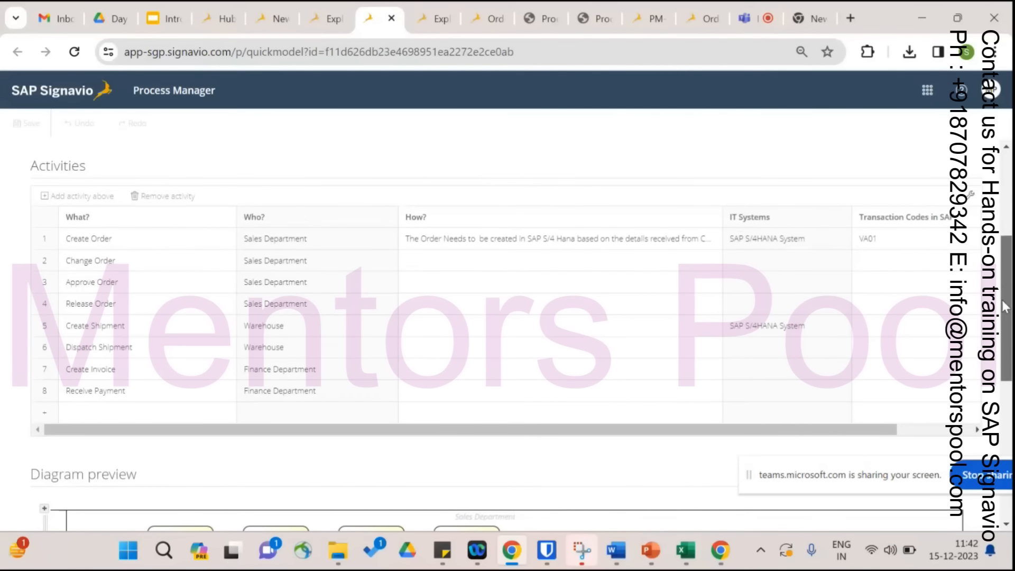
{"action": "left_click_drag", "start_coordinate": [759, 431], "coordinate": [880, 436]}
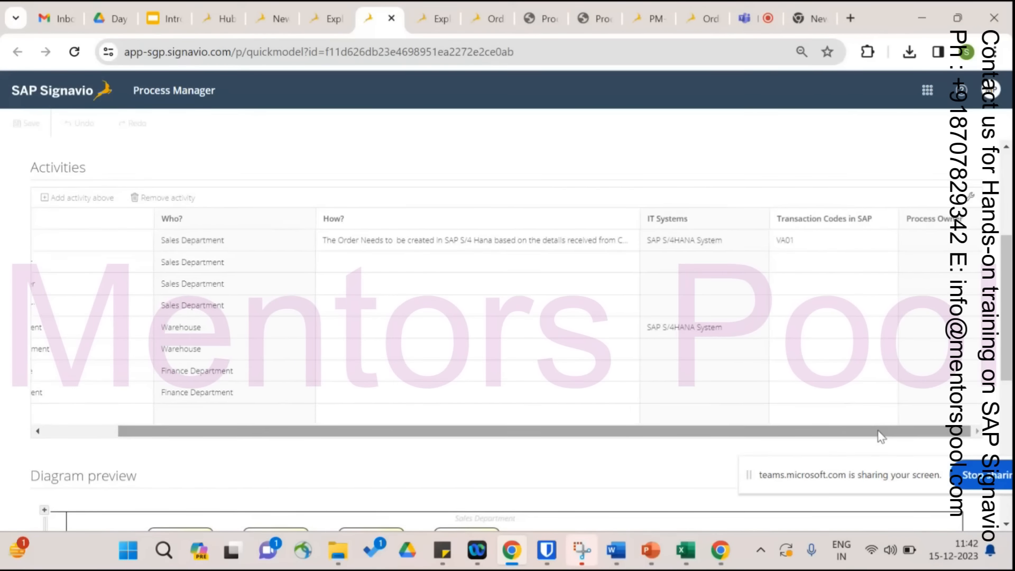
{"action": "left_click", "coordinate": [918, 243]}
{"action": "type", "text": "Sales E"}
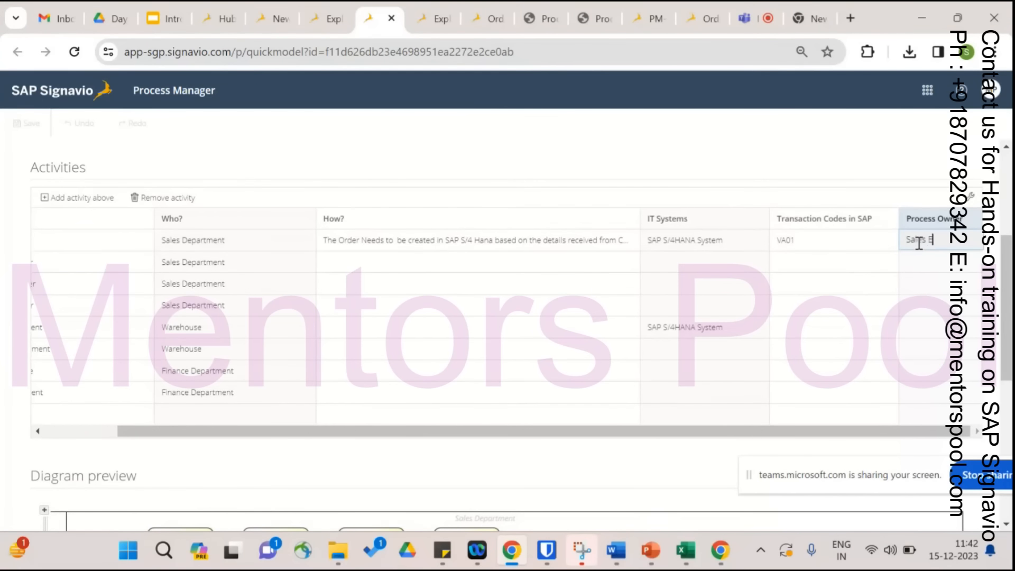
{"action": "type", "text": "xecutive"}
{"action": "left_click", "coordinate": [911, 165]}
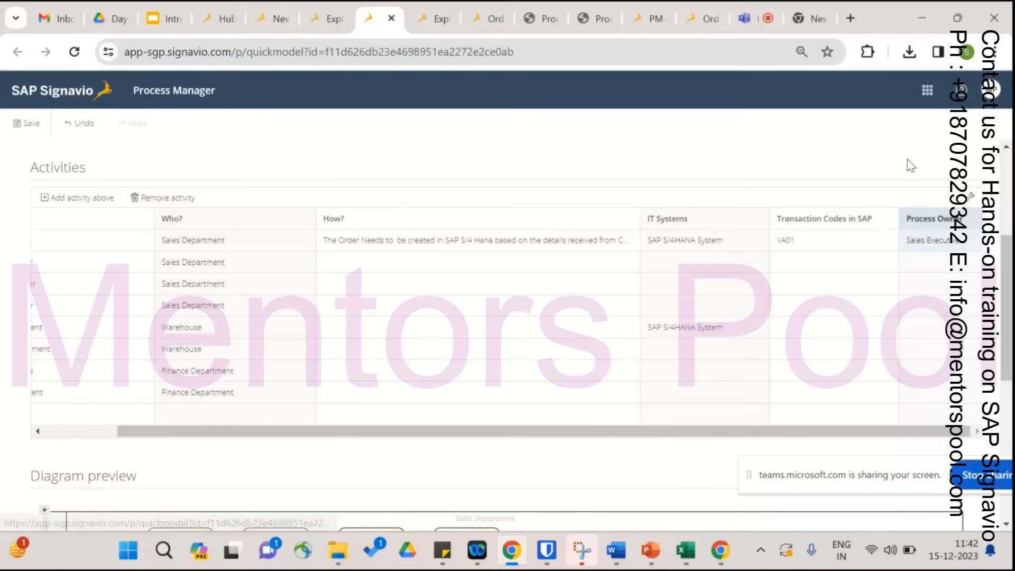
{"action": "scroll", "coordinate": [1008, 307], "scroll_direction": "up", "scroll_amount": 4}
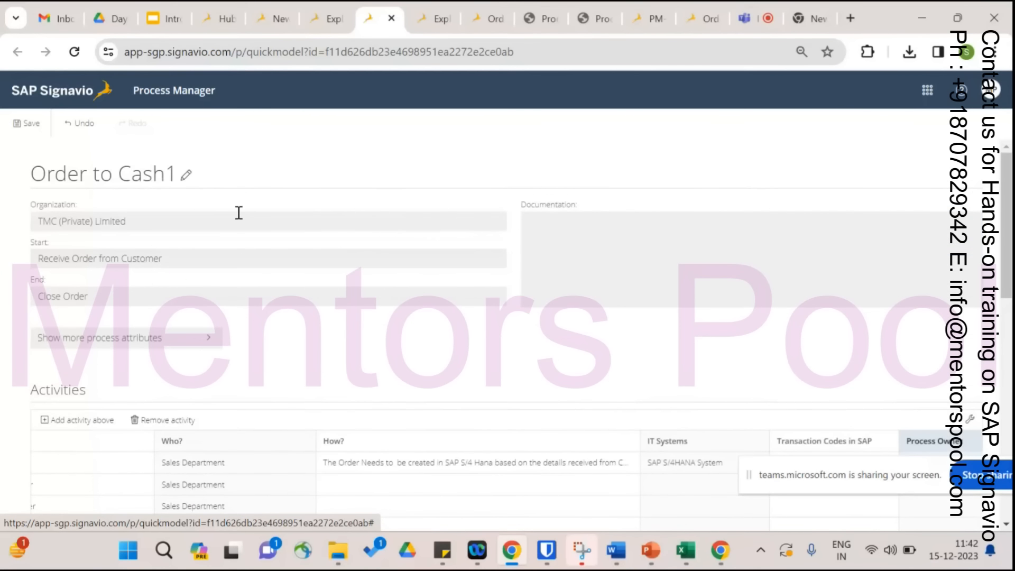
{"action": "left_click", "coordinate": [28, 124]}
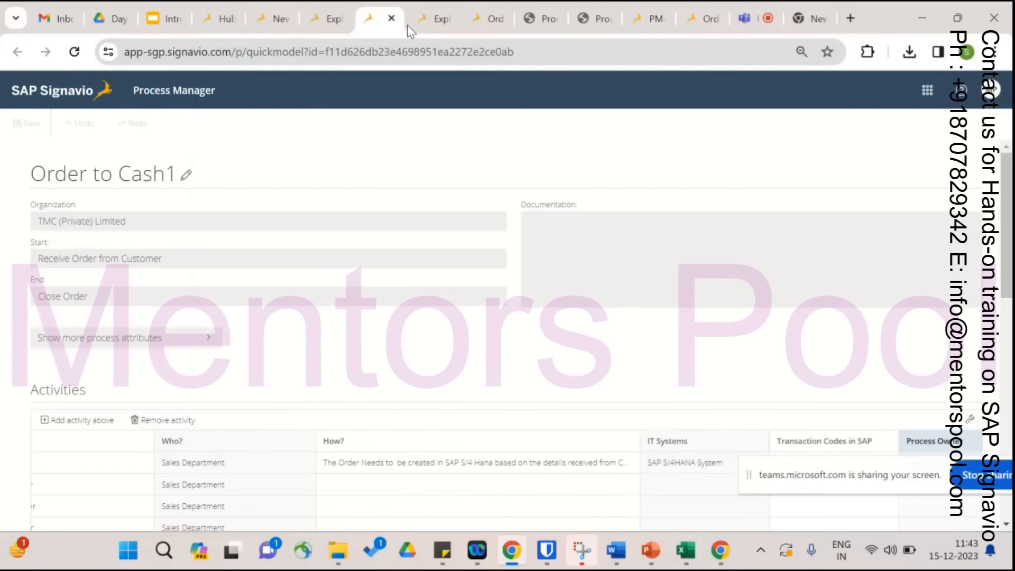
Close the extra explorer tab and the open Order to Cash1 tabs, and switch to the New Process QuickModel.
{"action": "left_click", "coordinate": [448, 18]}
{"action": "left_click", "coordinate": [444, 19]}
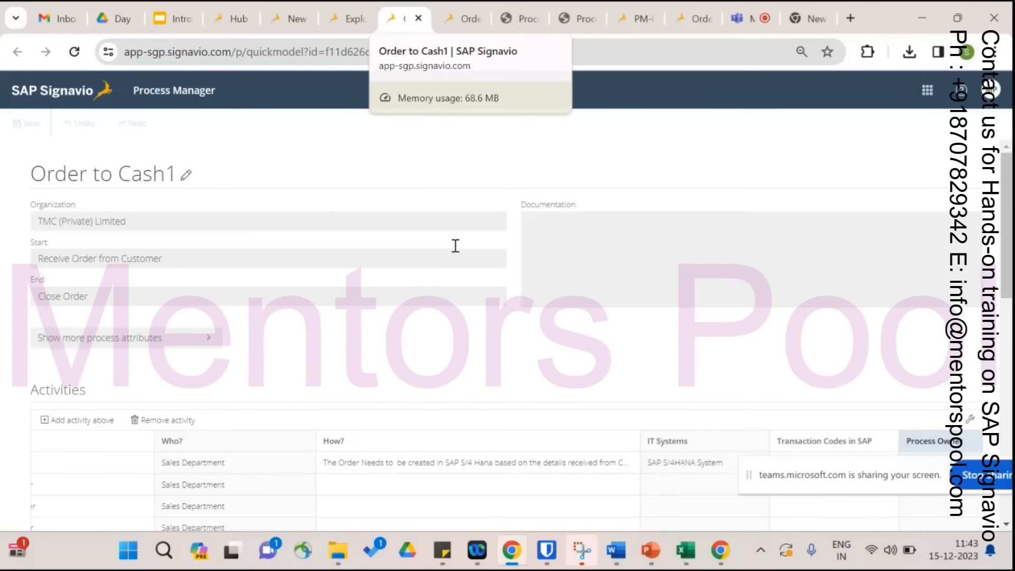
{"action": "left_click", "coordinate": [250, 465]}
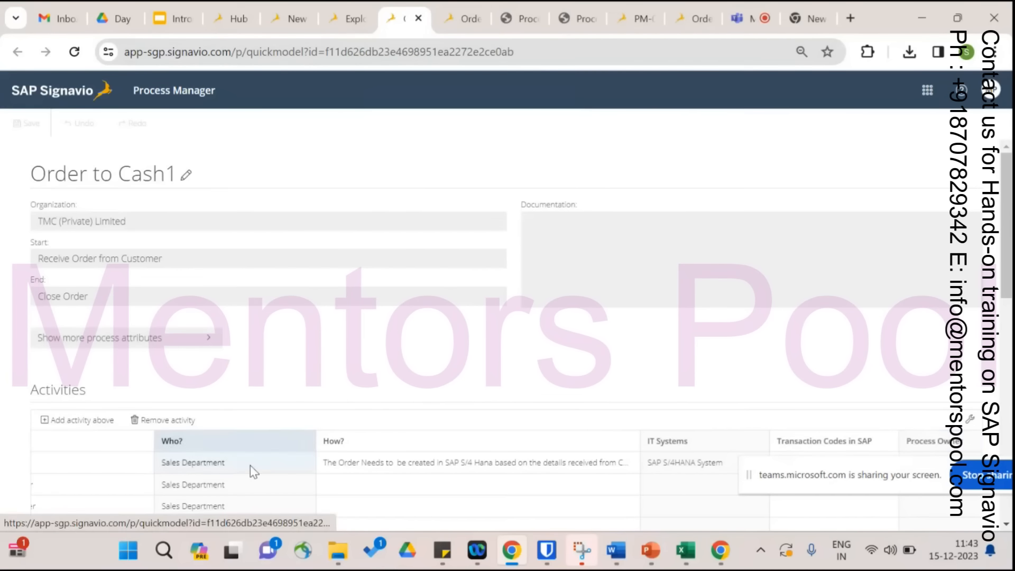
{"action": "left_click", "coordinate": [418, 18]}
{"action": "left_click", "coordinate": [298, 23]}
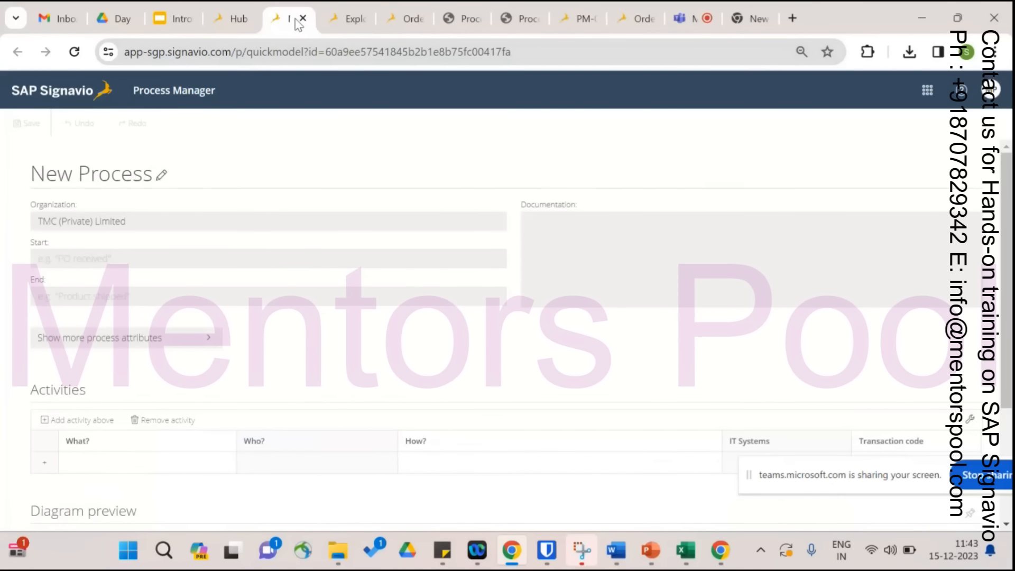
{"action": "left_click", "coordinate": [417, 20]}
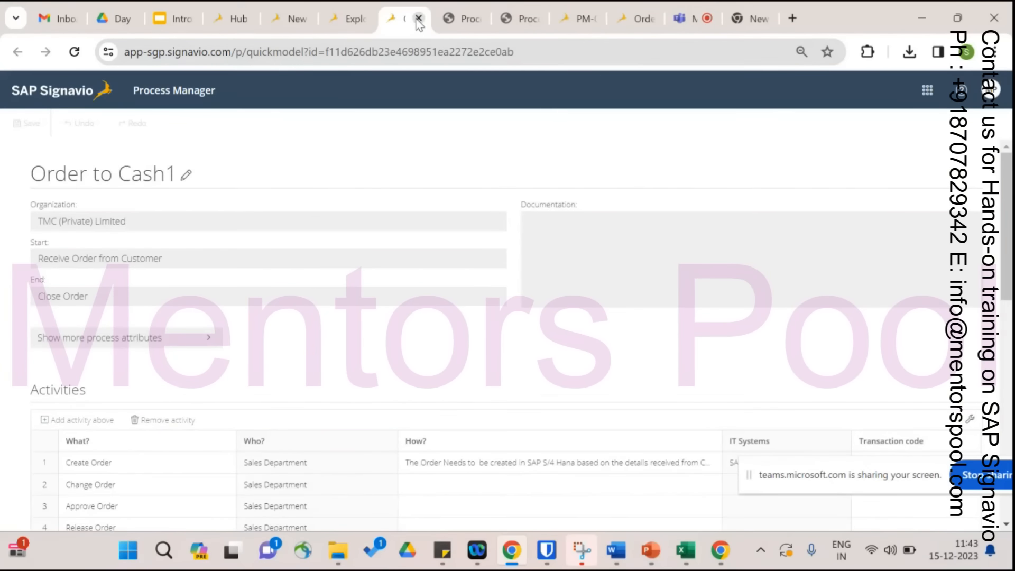
{"action": "left_click", "coordinate": [418, 19]}
{"action": "left_click", "coordinate": [297, 21]}
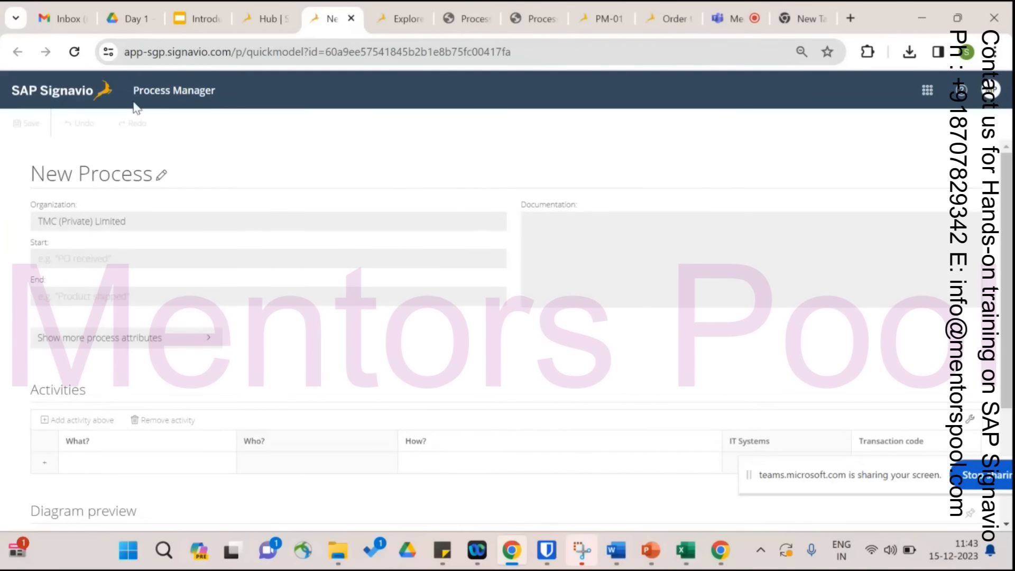
Return to the explorer's search results and open the Order to Cash1 diagram in QuickModel.
{"action": "left_click", "coordinate": [104, 94]}
{"action": "left_click", "coordinate": [444, 18]}
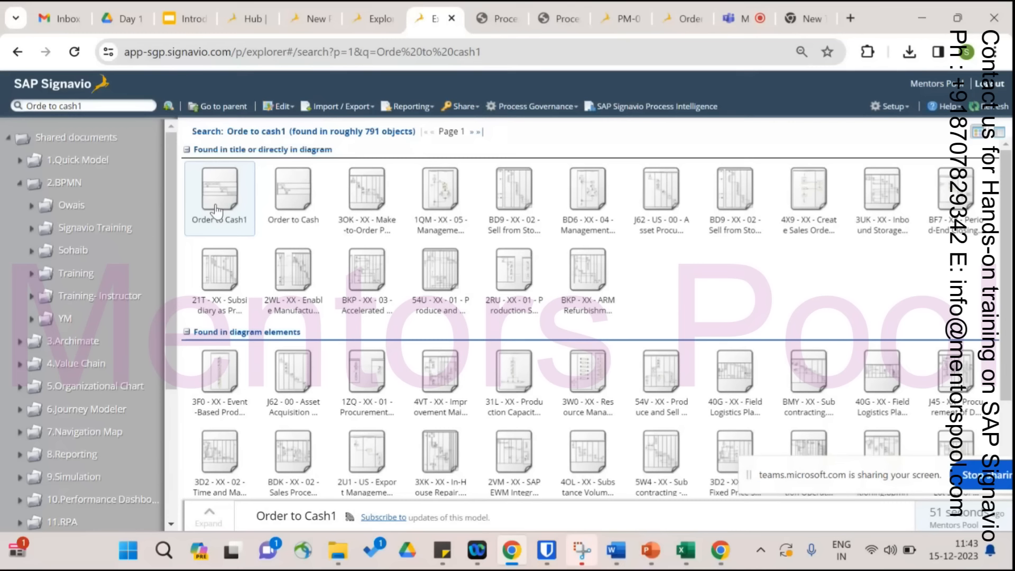
{"action": "left_click", "coordinate": [281, 107]}
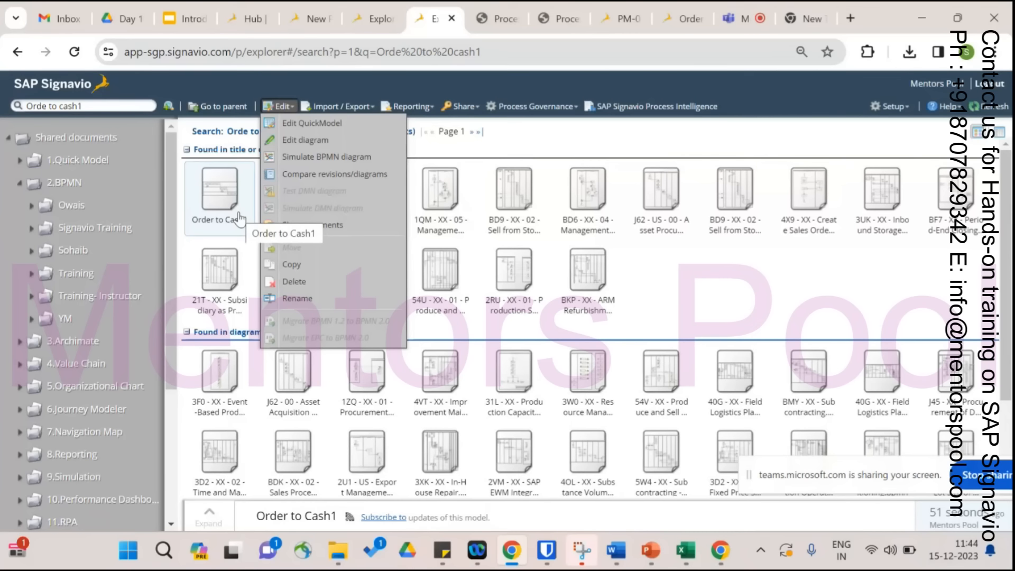
{"action": "left_click", "coordinate": [302, 123]}
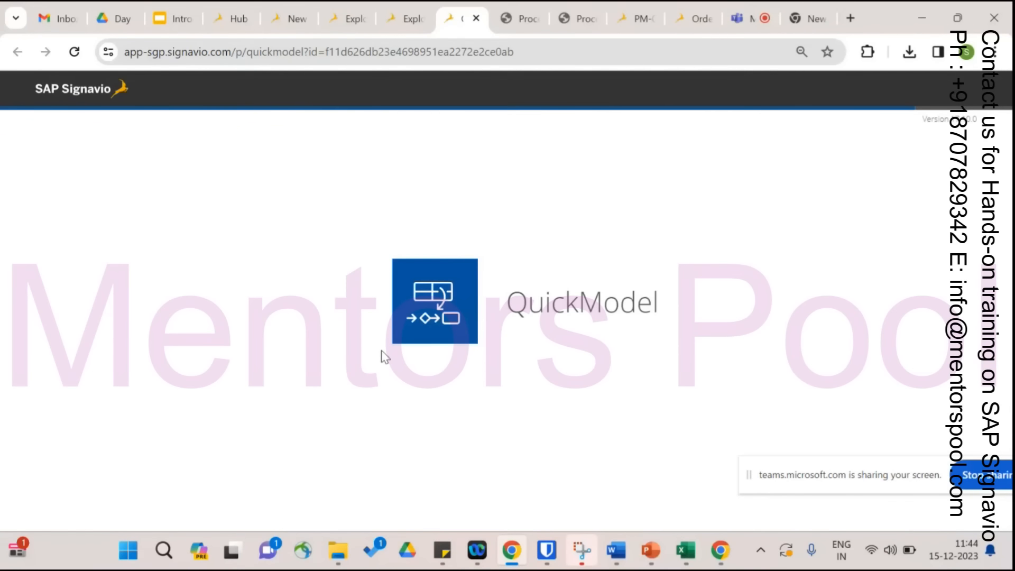
Change the responsible role of the Release Order activity to Sales Manager in the activities table.
{"action": "left_click", "coordinate": [341, 470]}
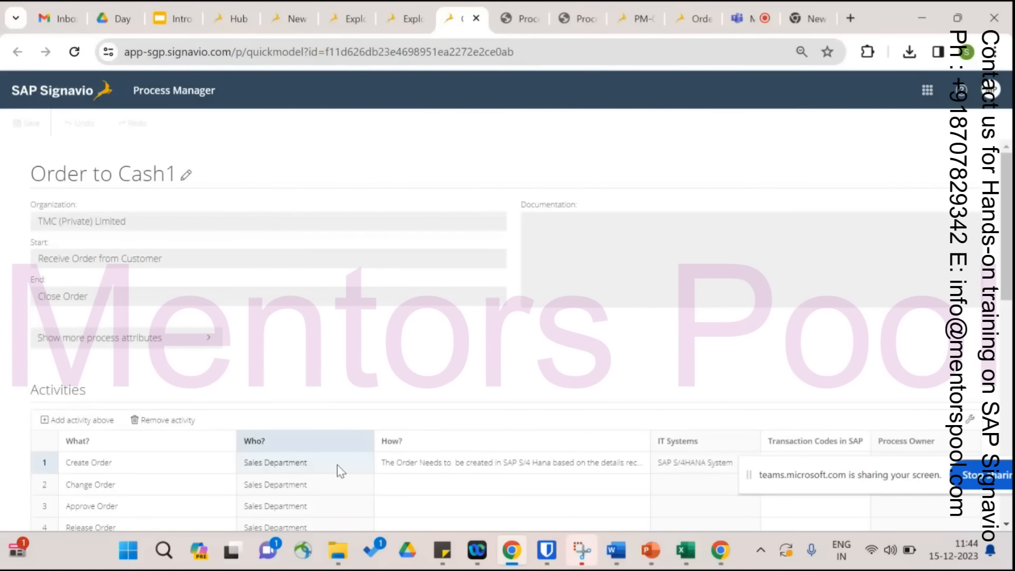
{"action": "scroll", "coordinate": [814, 396], "scroll_direction": "down", "scroll_amount": 2}
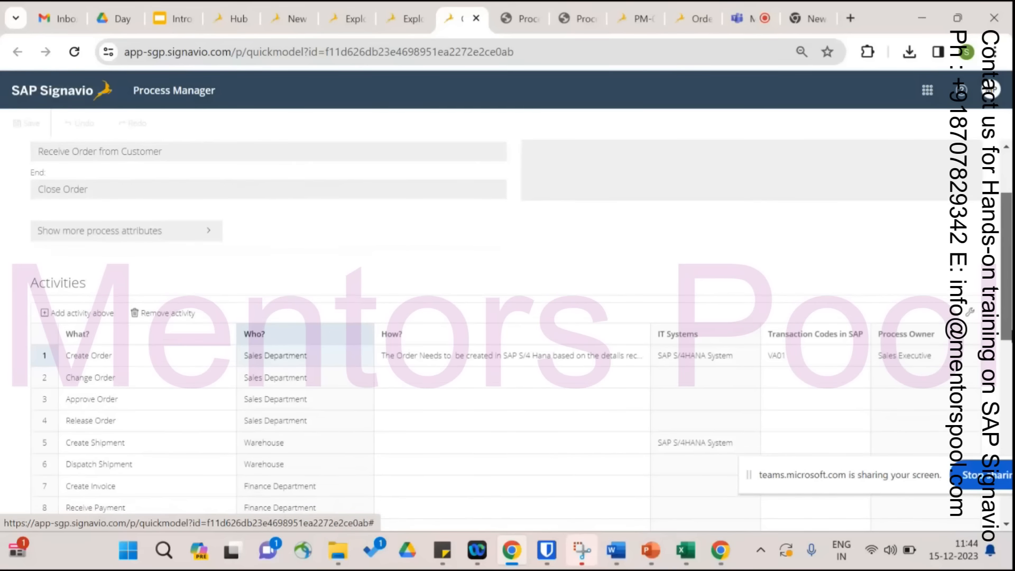
{"action": "left_click_drag", "start_coordinate": [1011, 332], "coordinate": [1010, 334]}
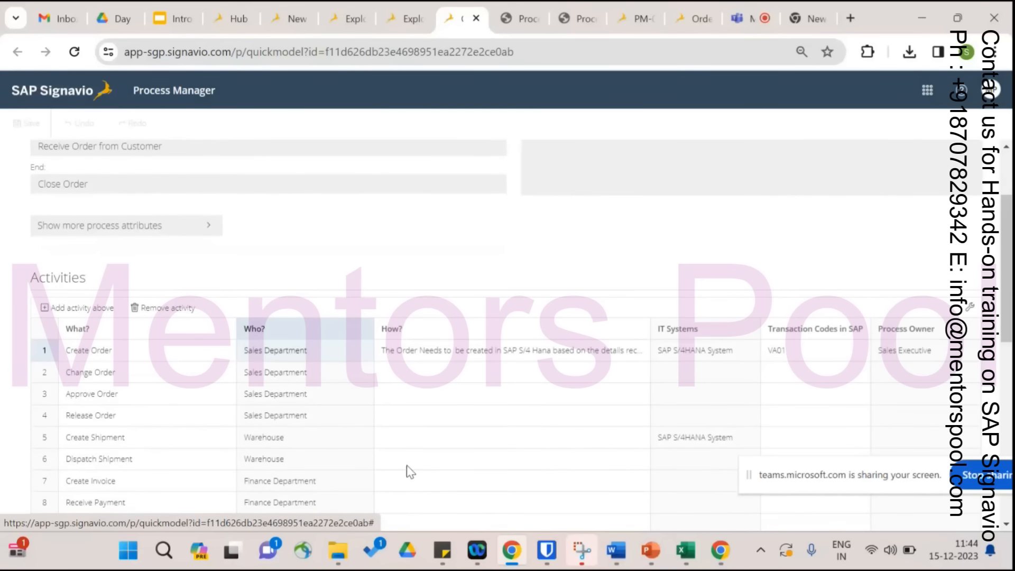
{"action": "left_click", "coordinate": [344, 415]}
{"action": "left_click", "coordinate": [344, 415]}
{"action": "key", "text": "BackSpace"}
{"action": "key", "text": "BackSpace"}
{"action": "key", "text": "BackSpace"}
{"action": "key", "text": "BackSpace"}
{"action": "key", "text": "BackSpace"}
{"action": "key", "text": "BackSpace"}
{"action": "key", "text": "BackSpace"}
{"action": "key", "text": "BackSpace"}
{"action": "key", "text": "BackSpace"}
{"action": "key", "text": "BackSpace"}
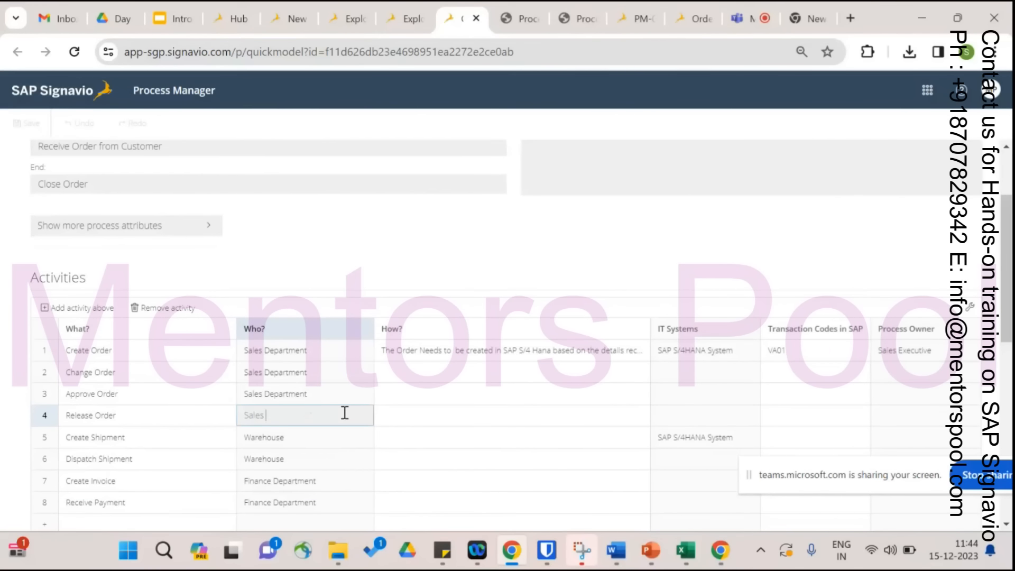
{"action": "key", "text": "BackSpace"}
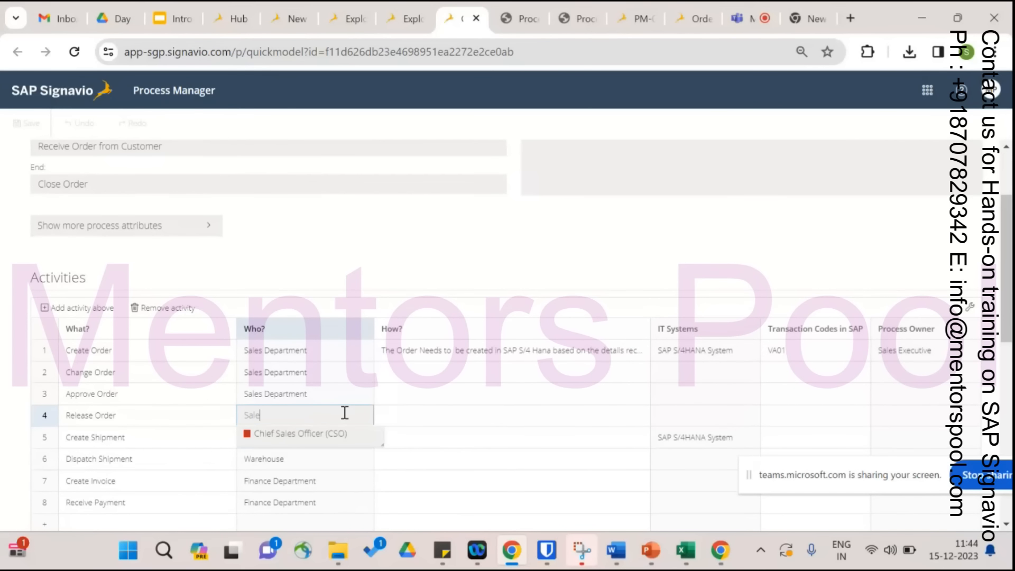
{"action": "type", "text": "s Manager"}
{"action": "key", "text": "Return"}
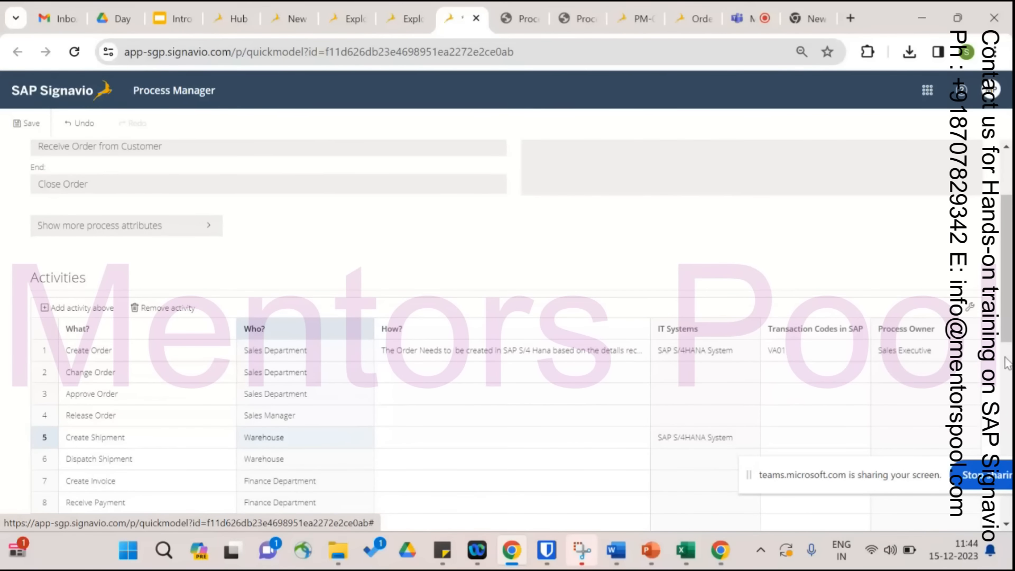
Examine the lane placement of the Release Order activity in the diagram preview.
{"action": "left_click_drag", "start_coordinate": [1005, 305], "coordinate": [1004, 462]}
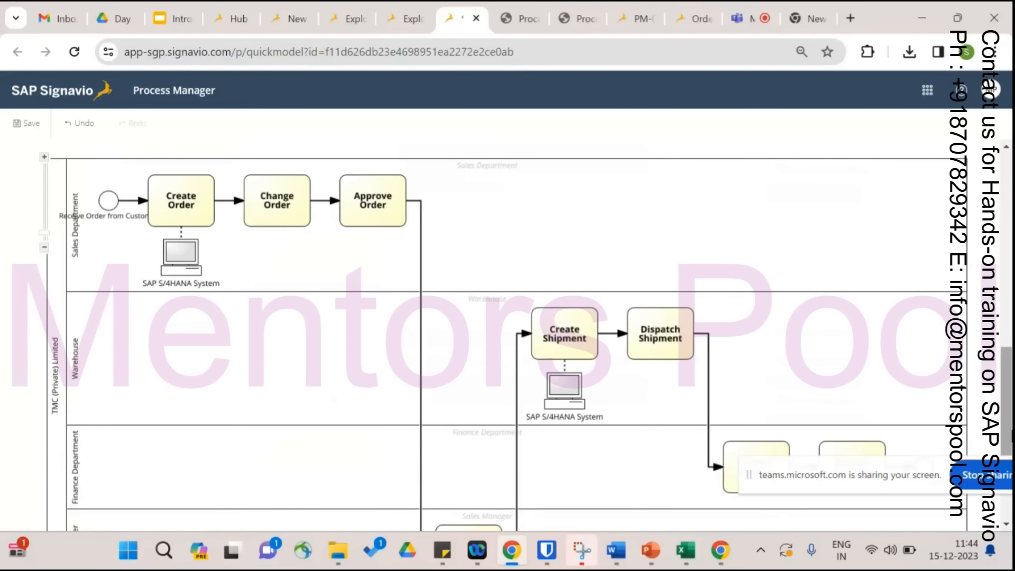
{"action": "scroll", "coordinate": [1008, 454], "scroll_direction": "down", "scroll_amount": 2}
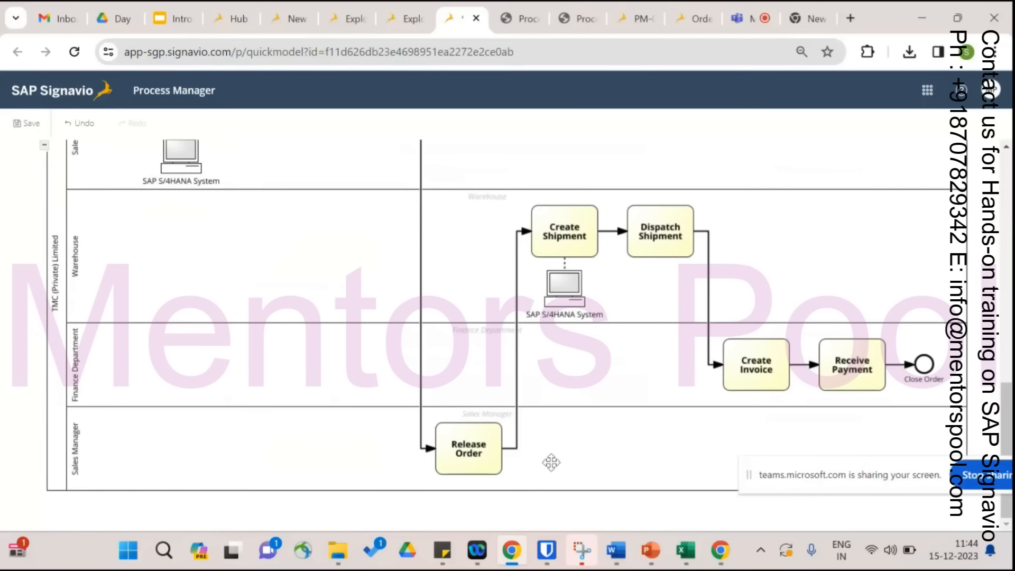
{"action": "scroll", "coordinate": [1010, 435], "scroll_direction": "up", "scroll_amount": 3}
{"action": "scroll", "coordinate": [1010, 436], "scroll_direction": "down", "scroll_amount": 3}
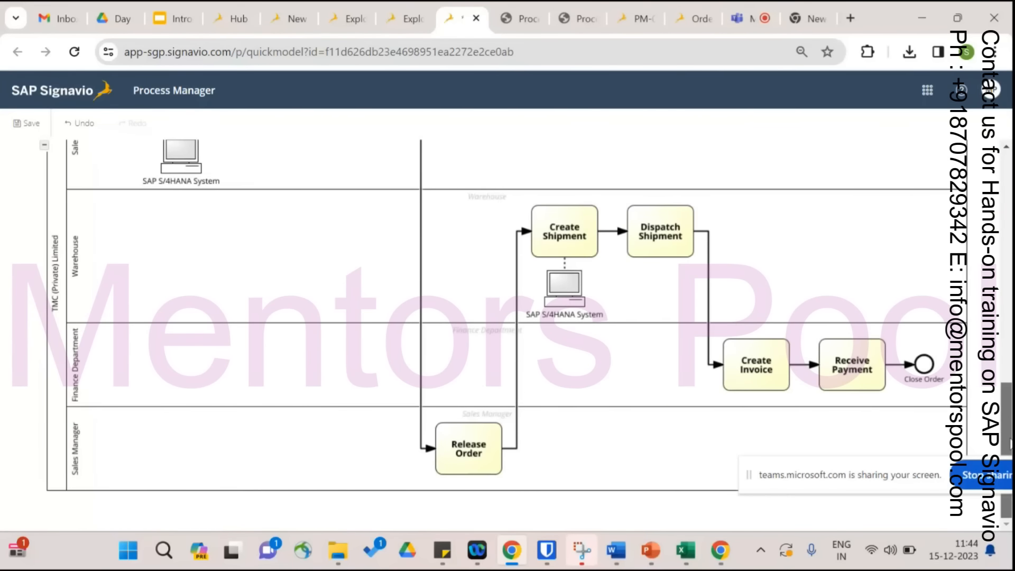